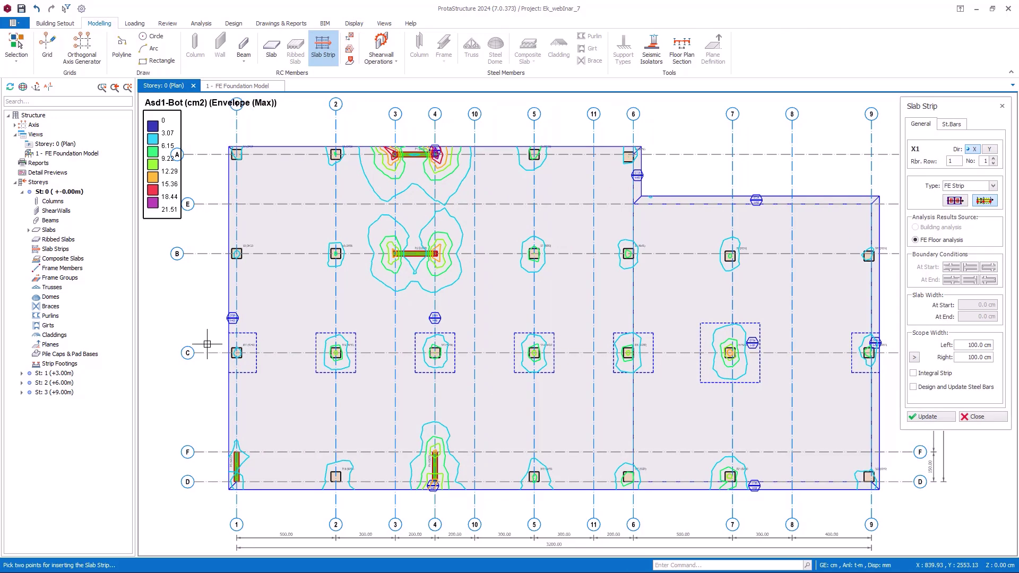
- Insert an X-direction FE slab strip along axis C across the full raft, with 100 cm scope width on both sides
click(201, 340)
click(897, 351)
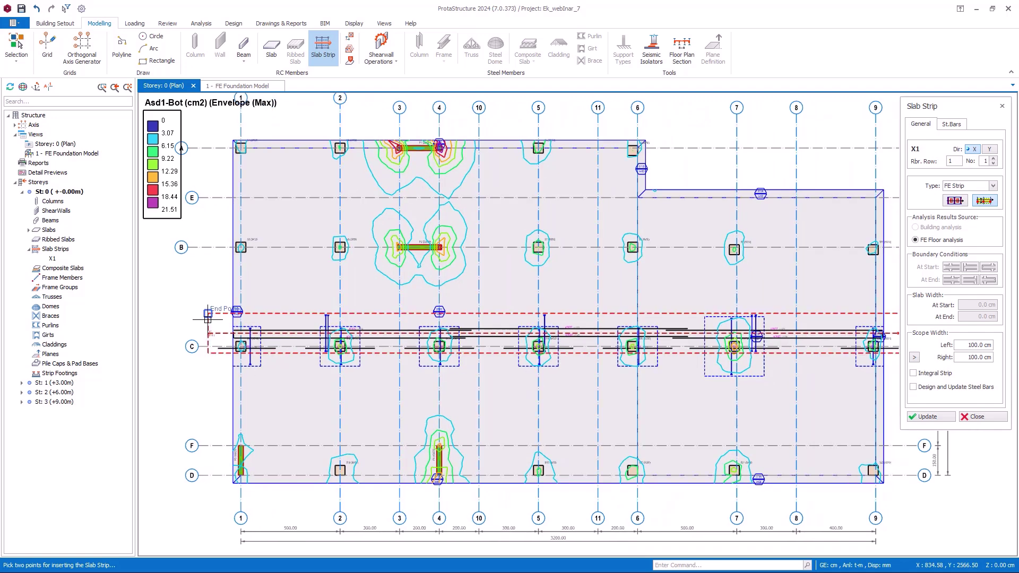
- Design the reinforcement of slab strip X1 with Slab Analysis and Design, and inspect its bars along axis C
click(234, 23)
click(188, 51)
click(290, 167)
click(603, 380)
click(785, 126)
scroll(830, 292, up, 5)
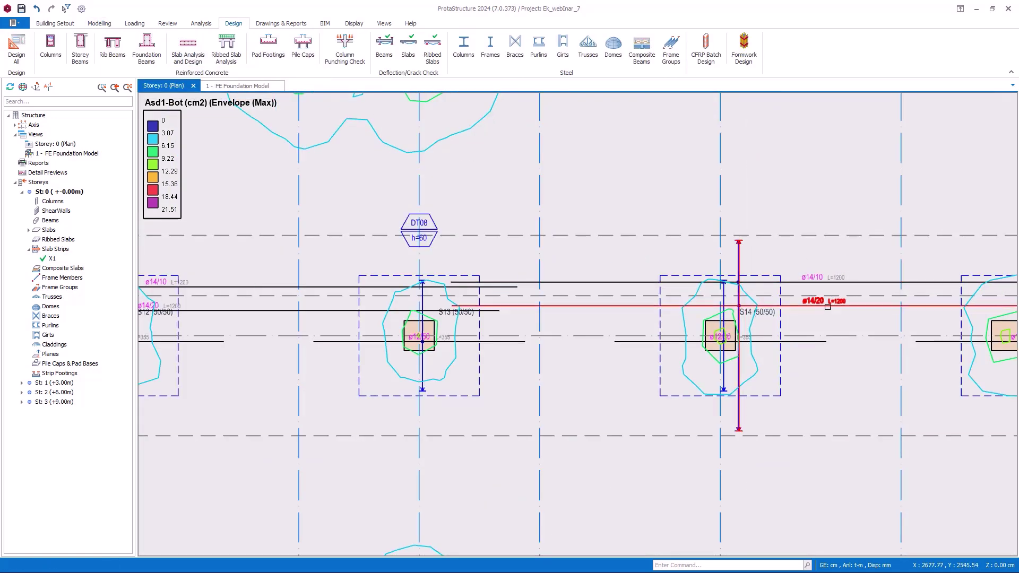
scroll(780, 393, down, 3)
scroll(780, 393, up, 3)
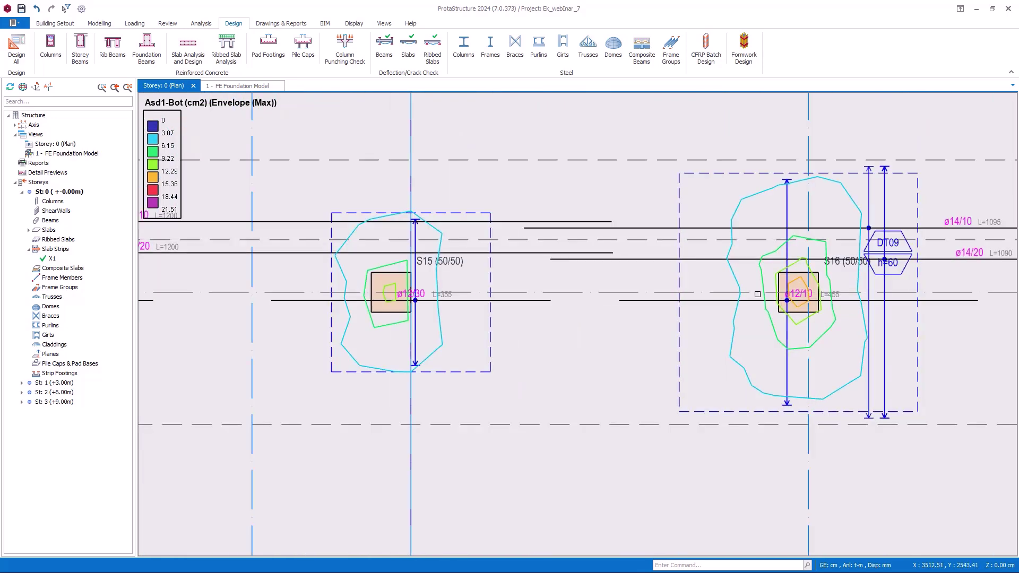
scroll(855, 325, down, 5)
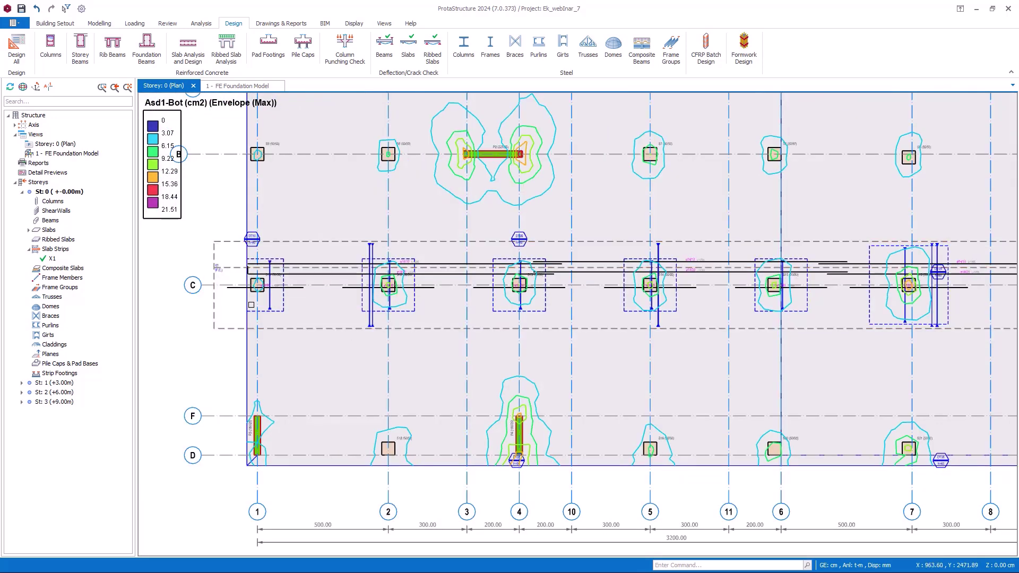
click(283, 307)
right_click(283, 307)
click(347, 395)
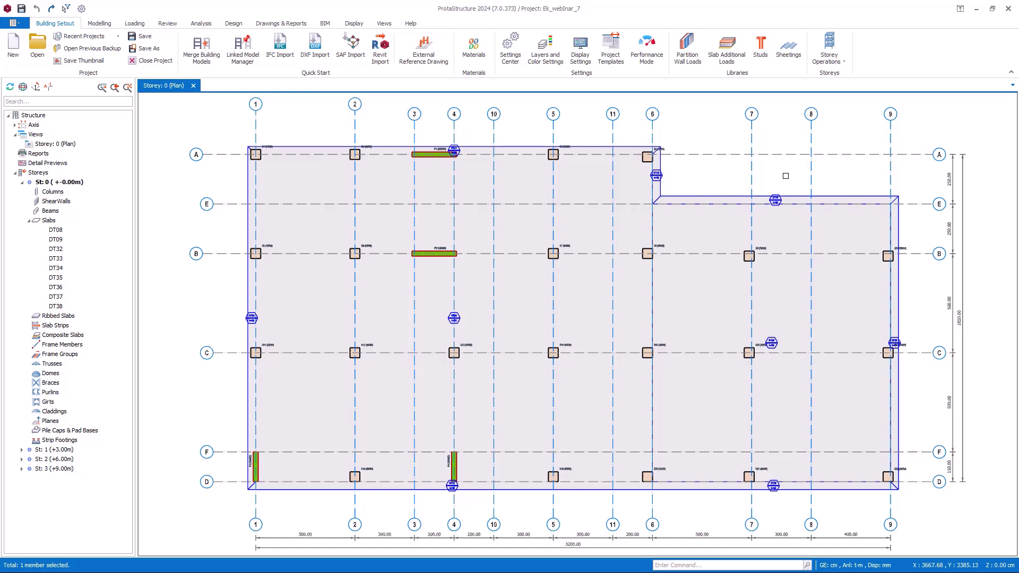
- Mesh and analyse the Storey 0 raft with FE Foundation Analysis, accepting the generated foundation model
click(200, 23)
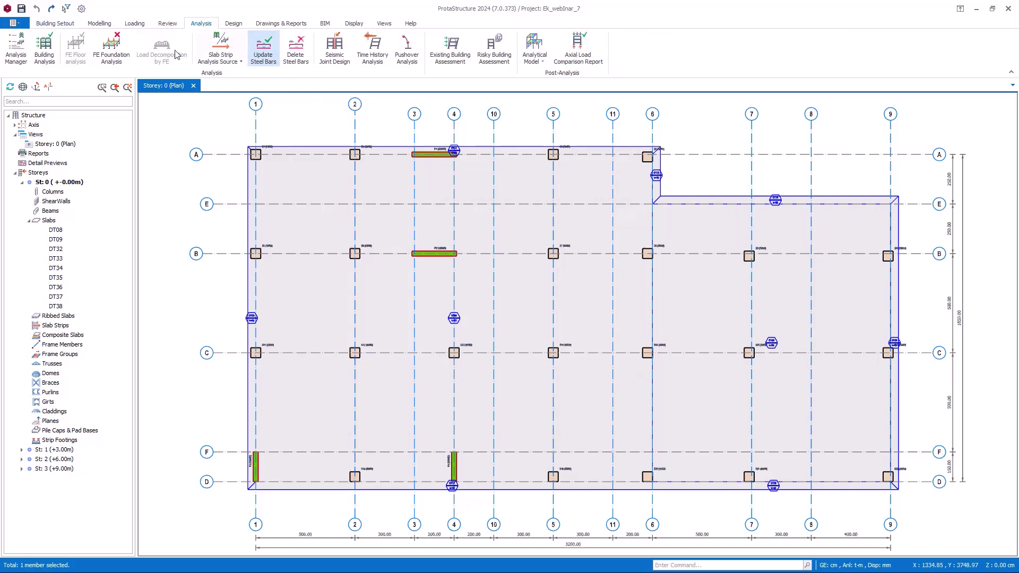
click(120, 56)
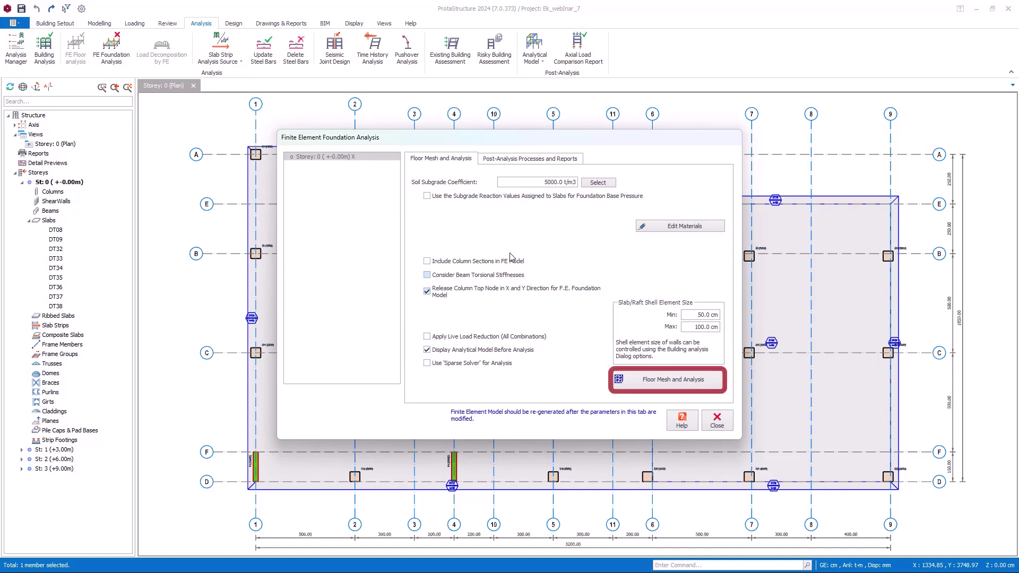
click(665, 382)
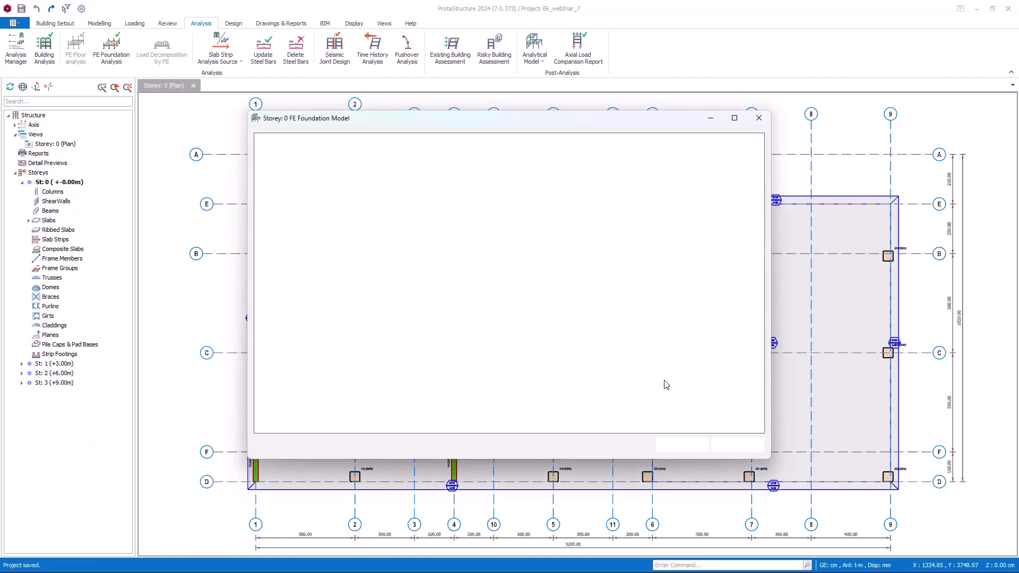
click(686, 441)
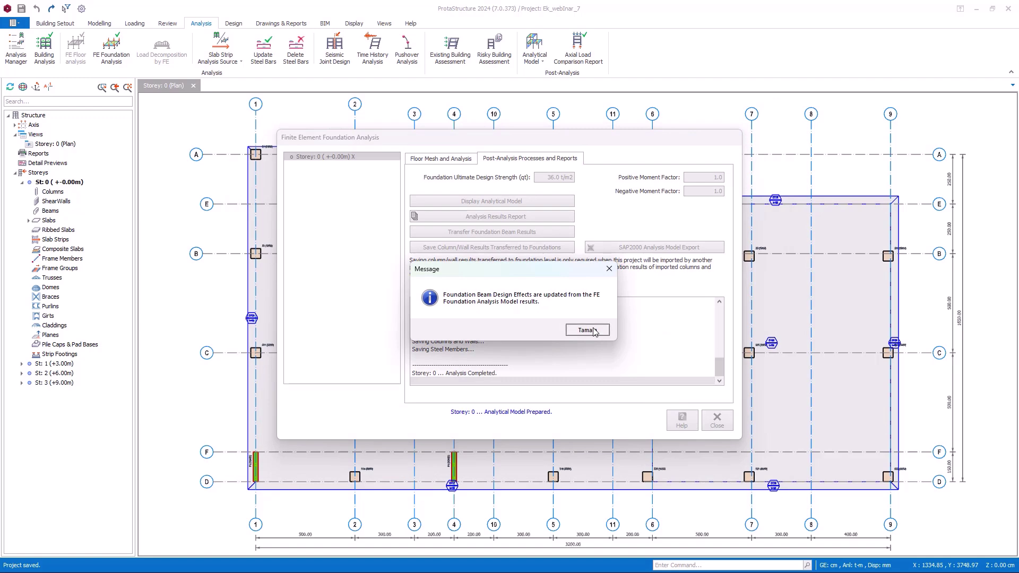
click(587, 330)
- Display the FE foundation analytical model in plan view, with displacements and node loads turned off
click(520, 205)
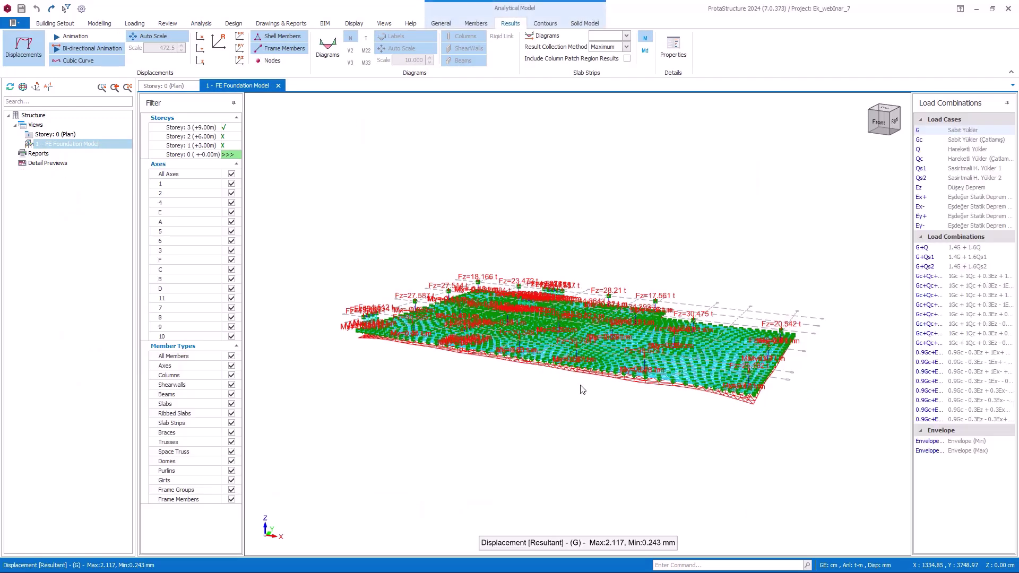
scroll(580, 374, up, 5)
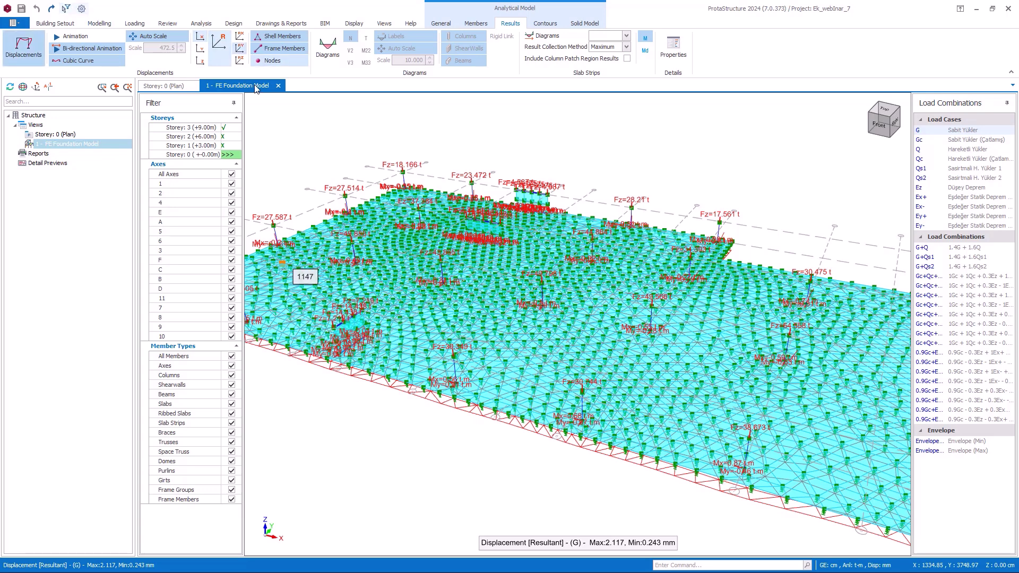
click(35, 61)
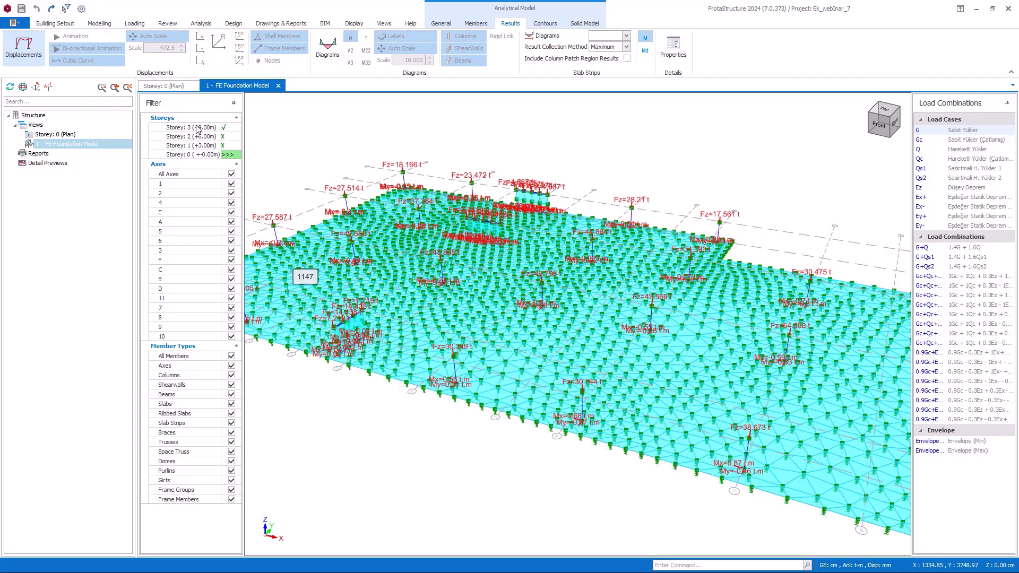
click(443, 24)
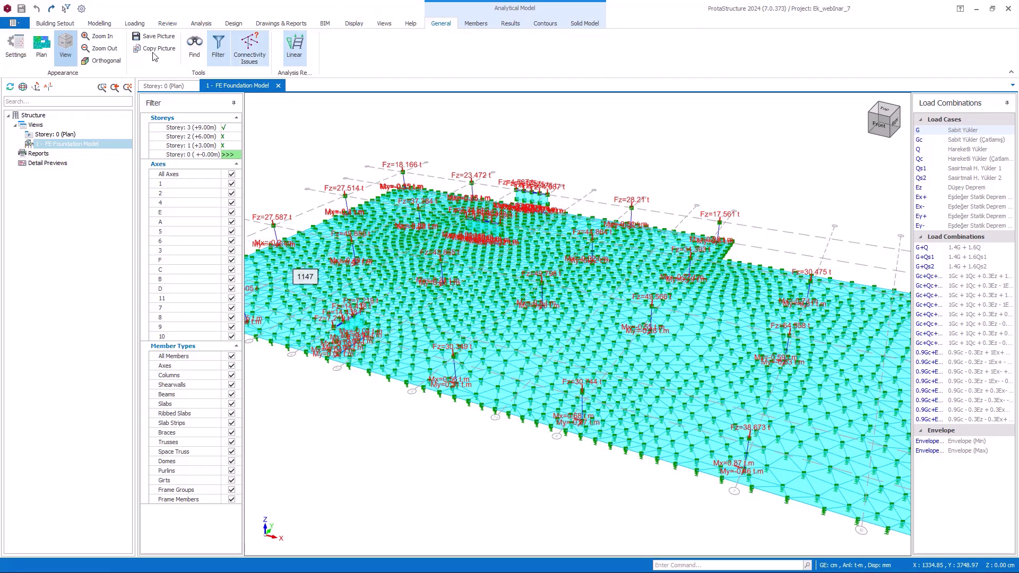
click(47, 61)
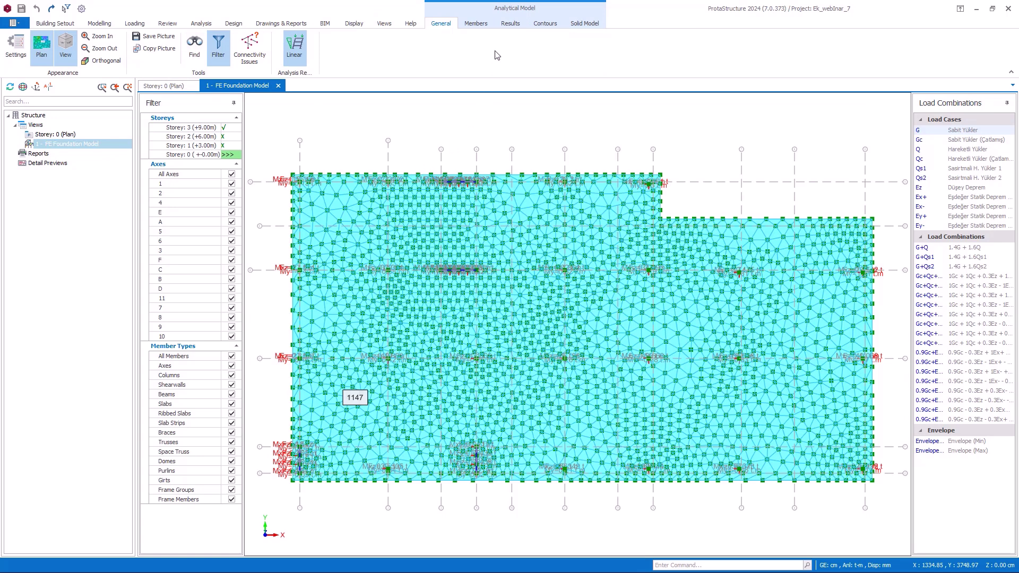
click(467, 24)
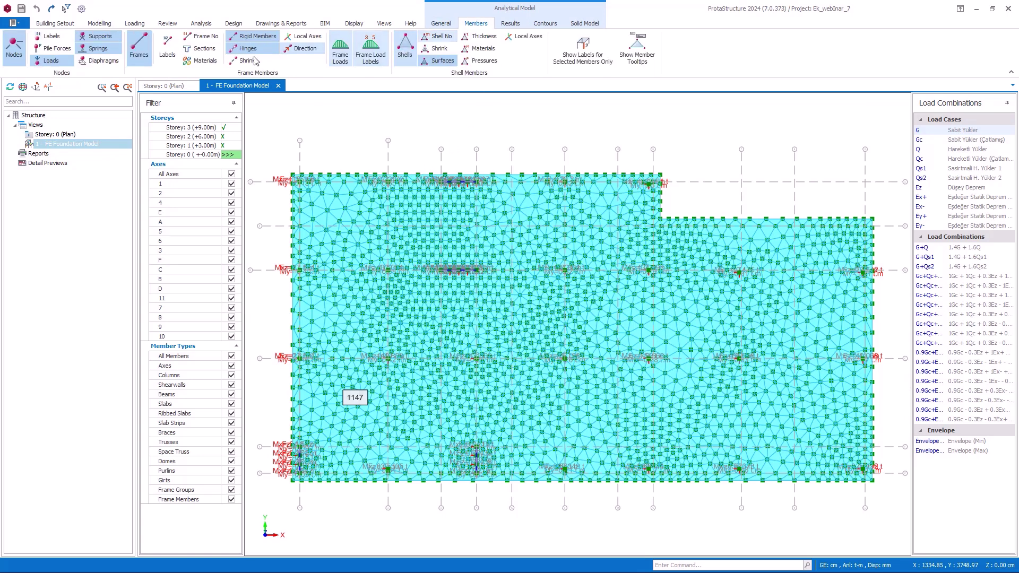
click(51, 61)
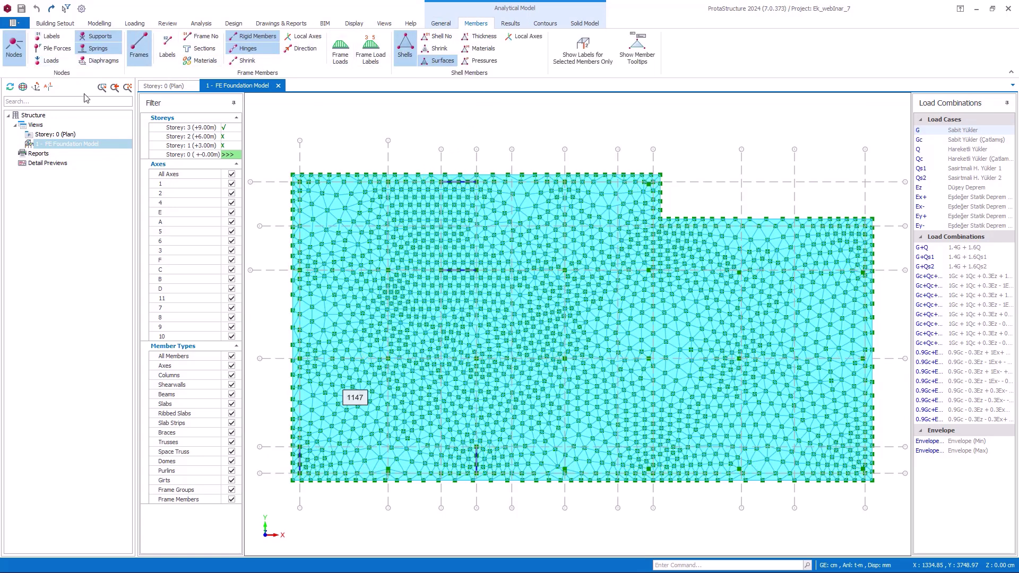
- Turn on result contours and show the required bottom steel Asd1-Bot for the G+Qs1 combination
click(555, 26)
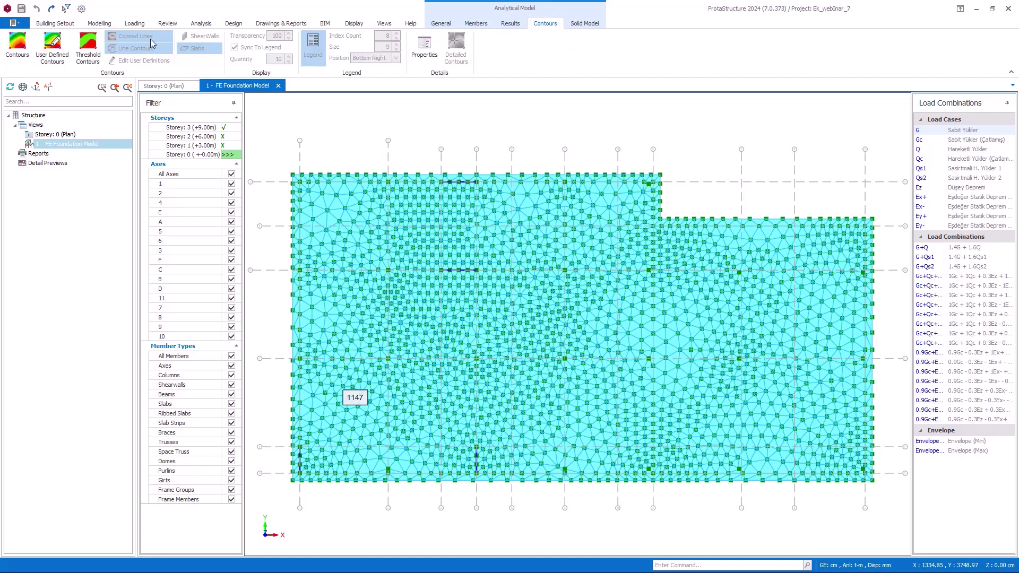
click(18, 53)
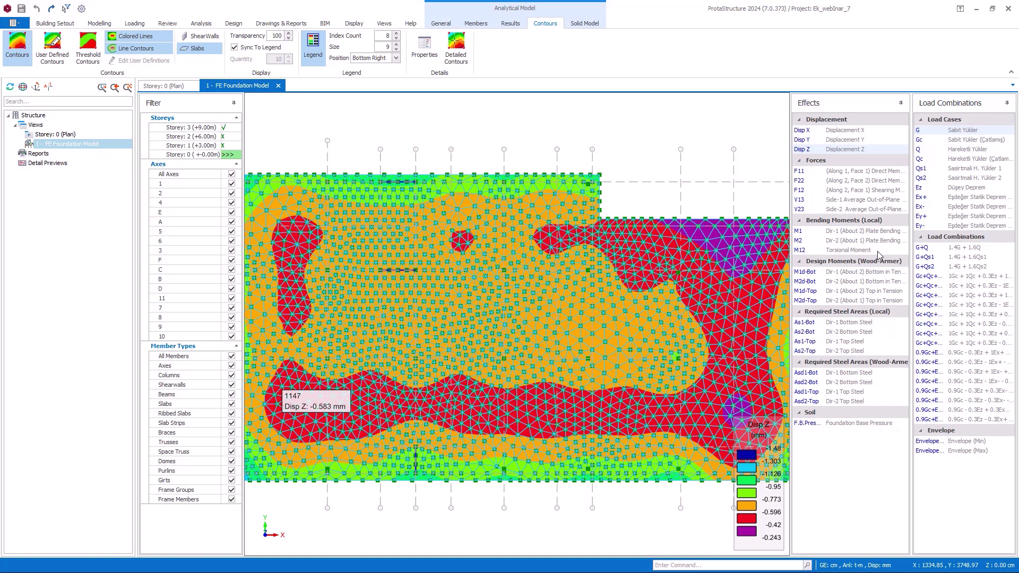
click(930, 258)
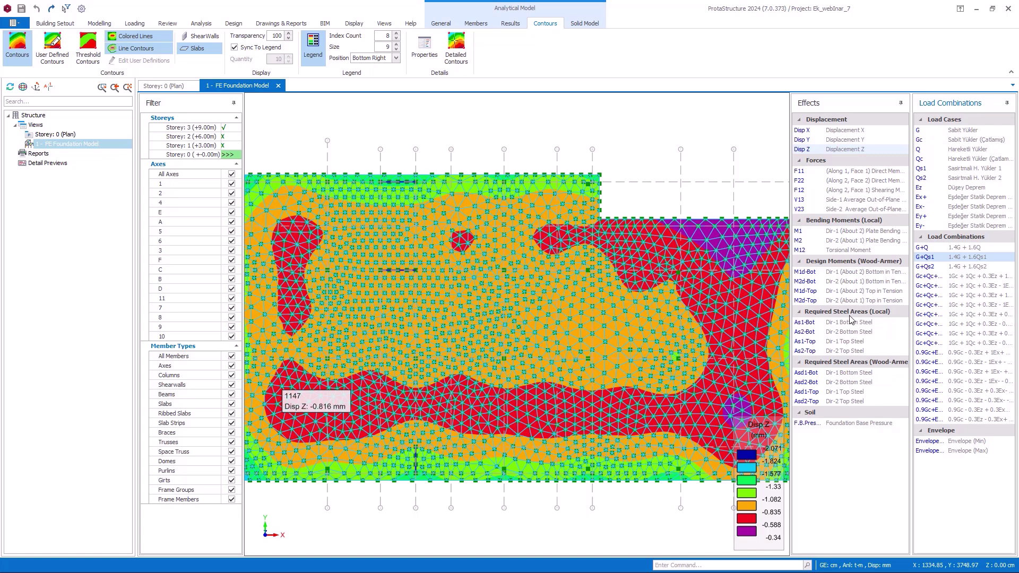
click(804, 374)
click(836, 375)
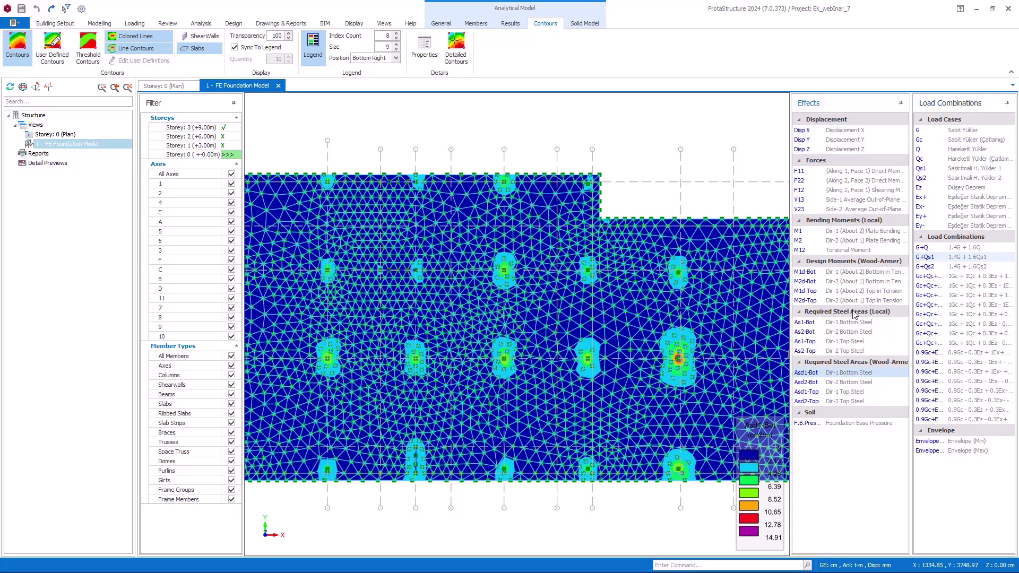
- Compare the Asd2-Bot and Asd1-Top contours, and show Asd1-Bot for Envelope (Max)
click(830, 383)
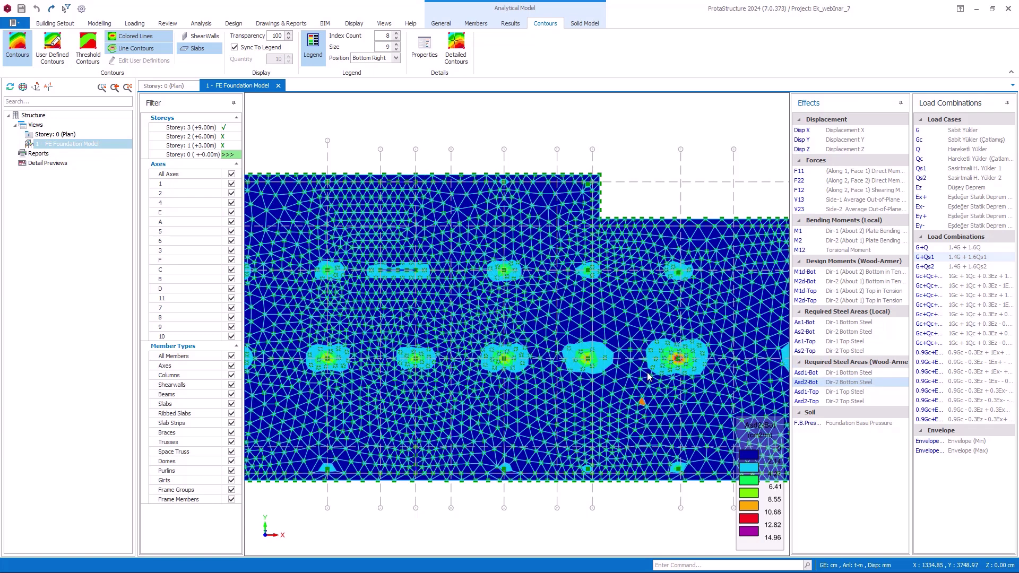
click(823, 397)
click(818, 376)
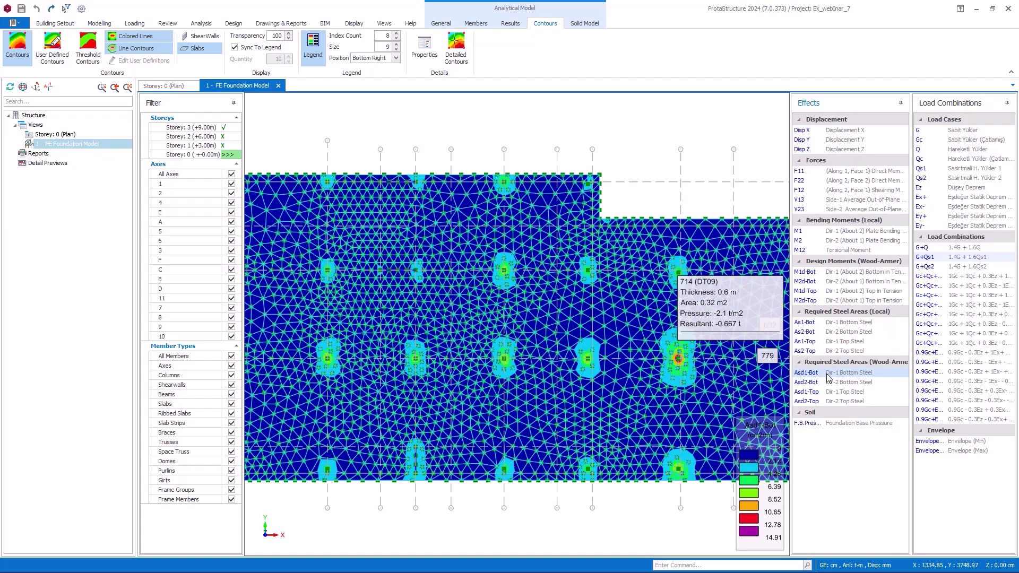
click(948, 452)
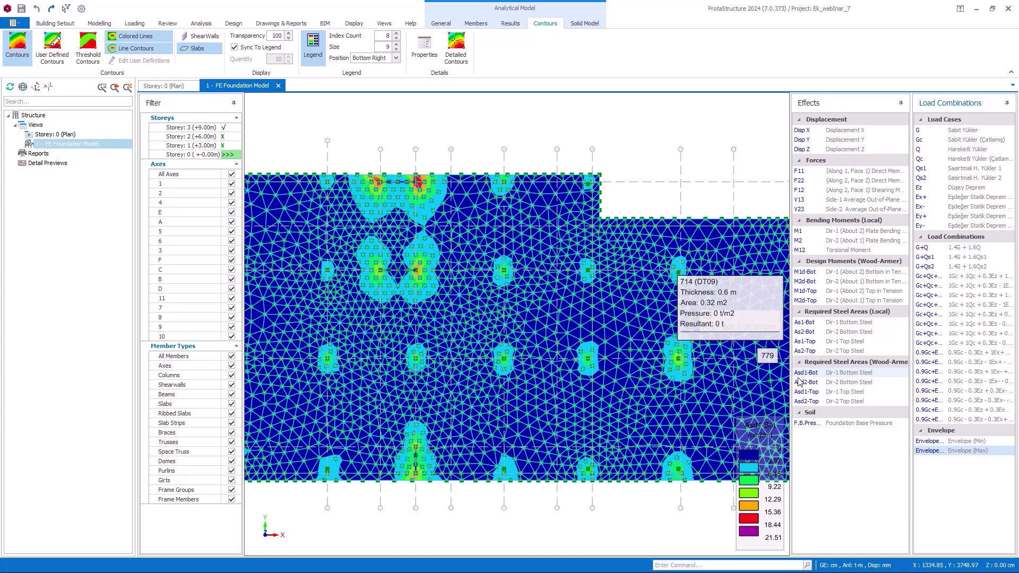
click(860, 375)
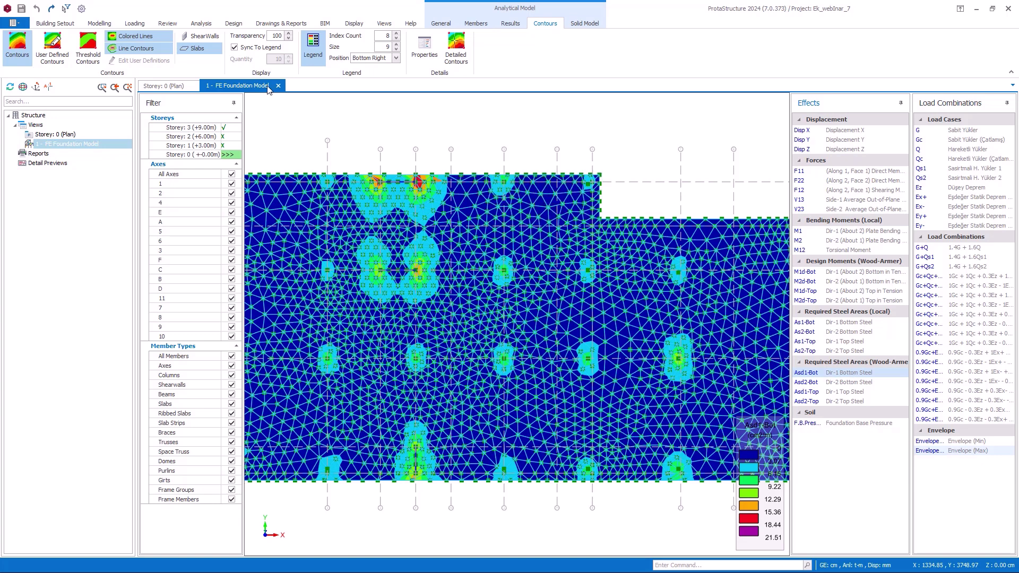
- Show the Asd1-Bot Envelope (Max) FE contour lines on the Storey 0 plan
click(182, 86)
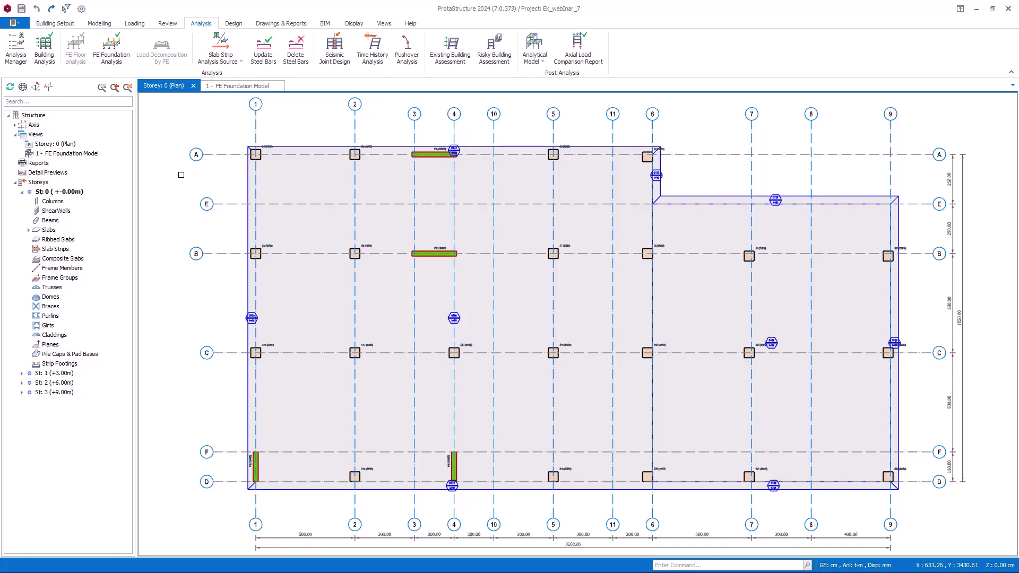
click(354, 23)
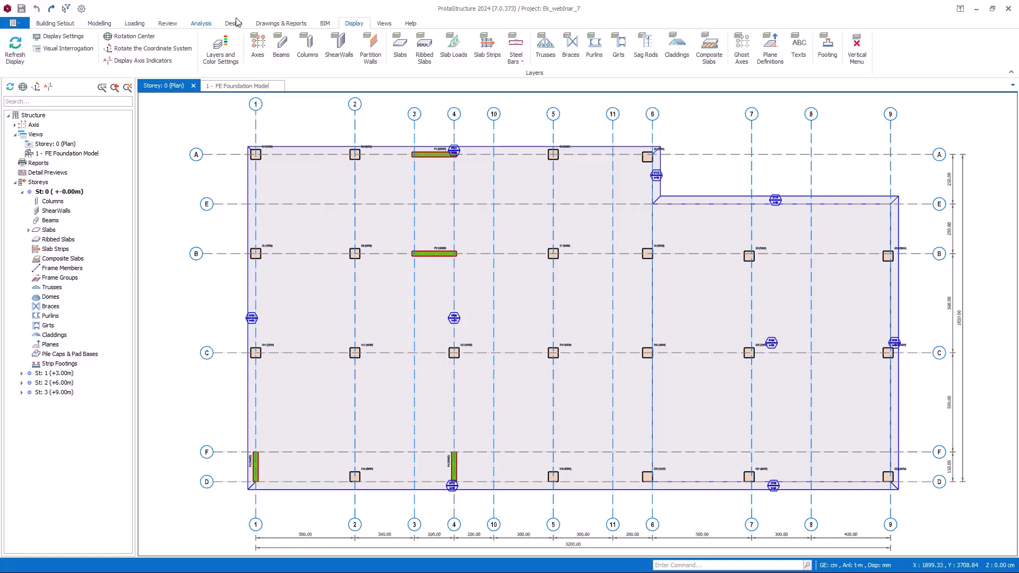
click(57, 51)
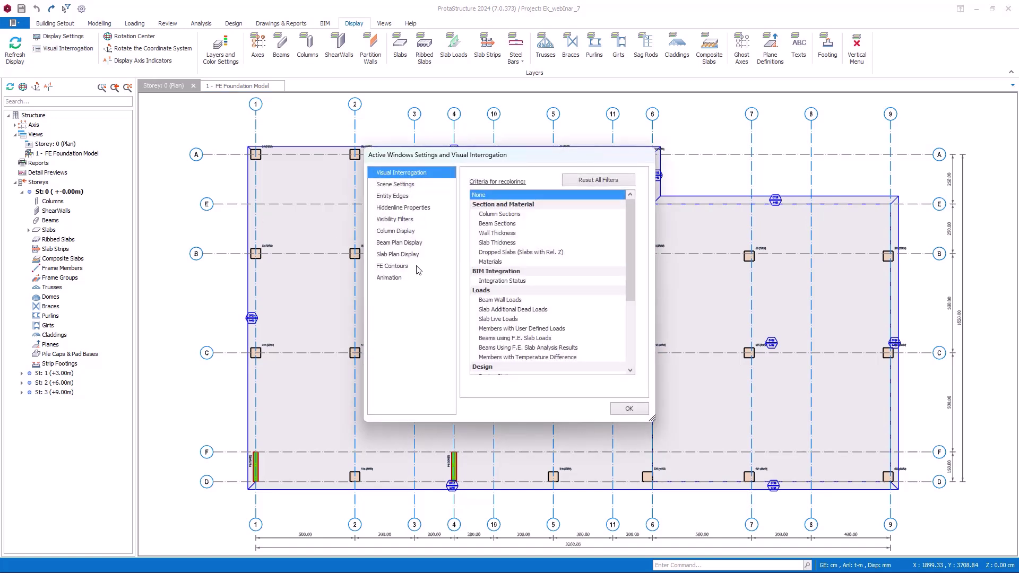
click(417, 267)
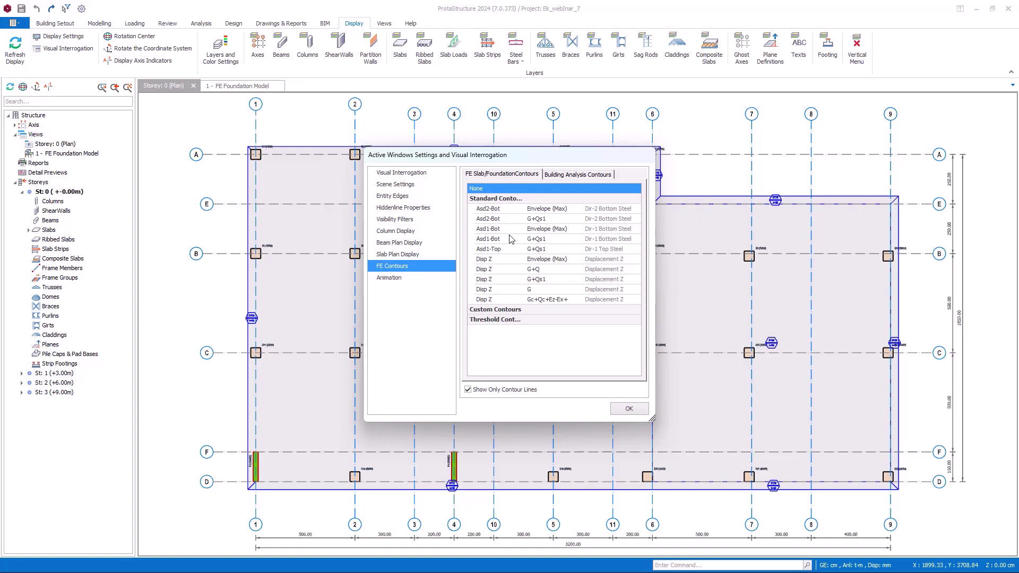
click(531, 229)
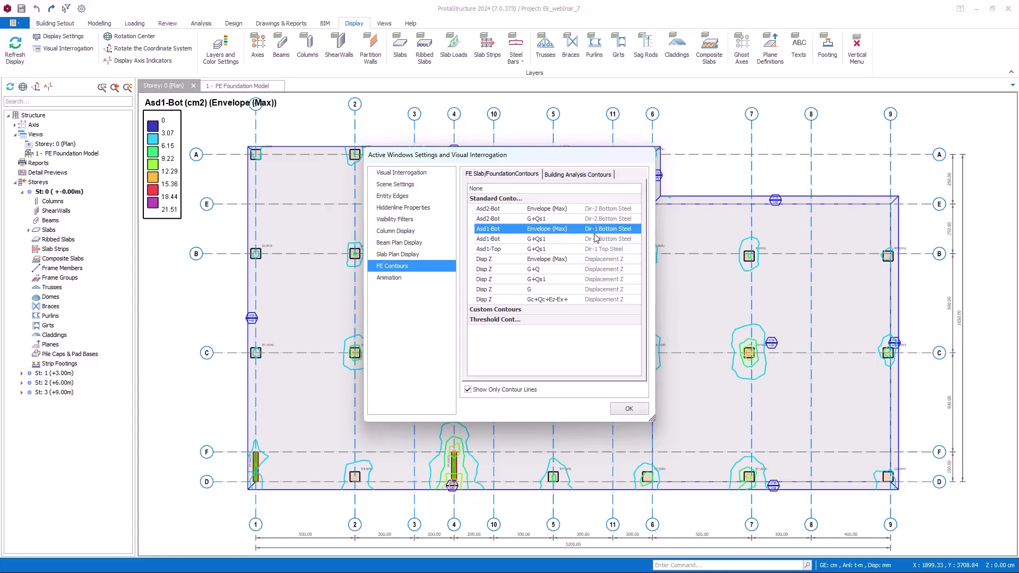
click(639, 414)
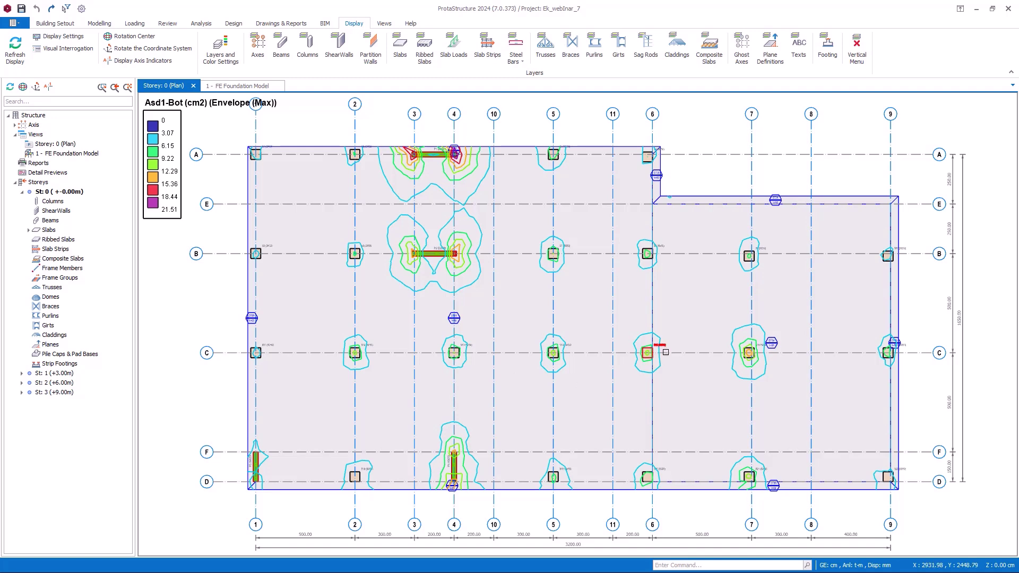
- Enable a slab patch layout for the column at the intersection of axes C and 7
mouse_move(907, 366)
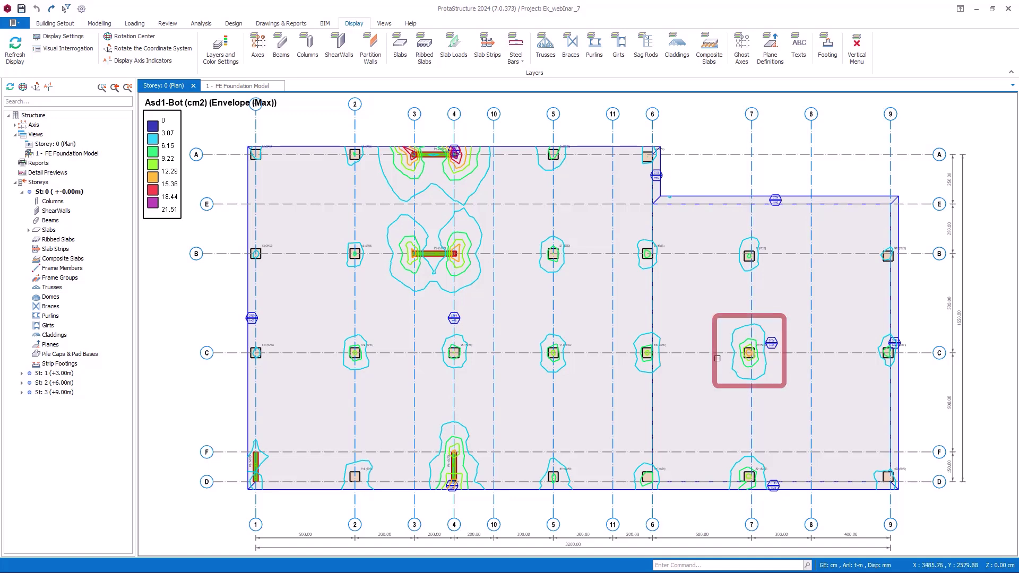
click(749, 352)
right_click(763, 349)
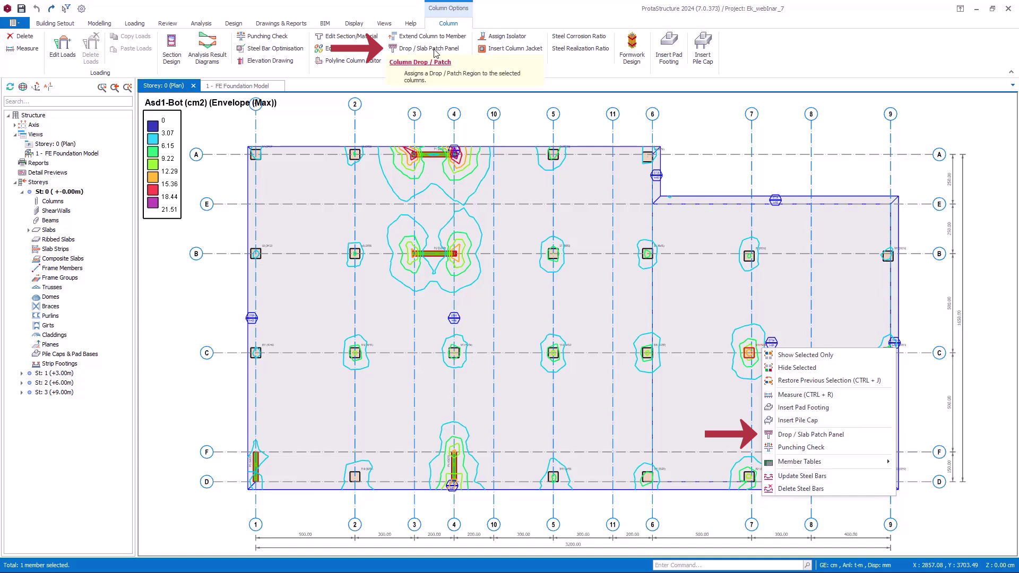
click(817, 435)
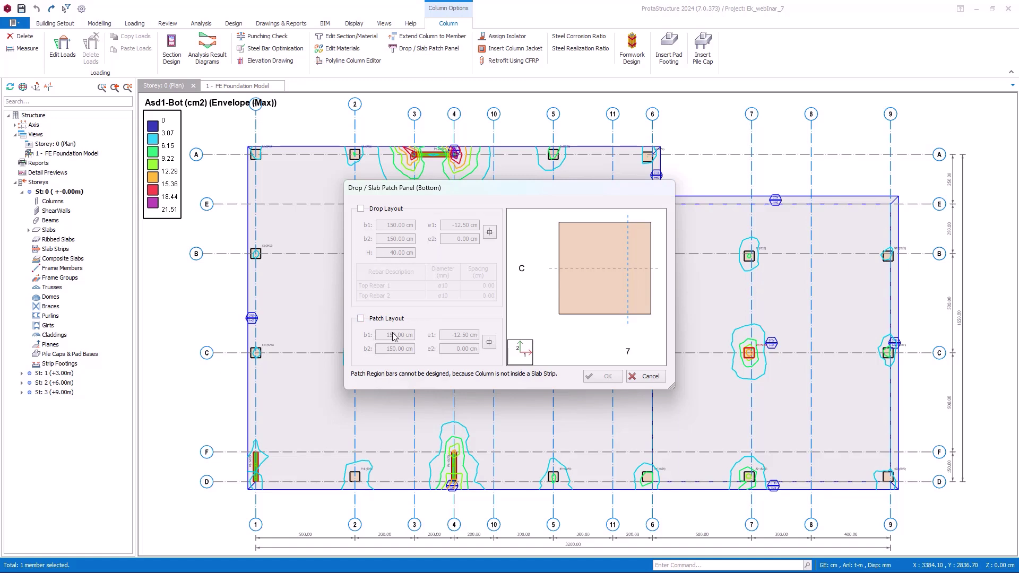
click(375, 321)
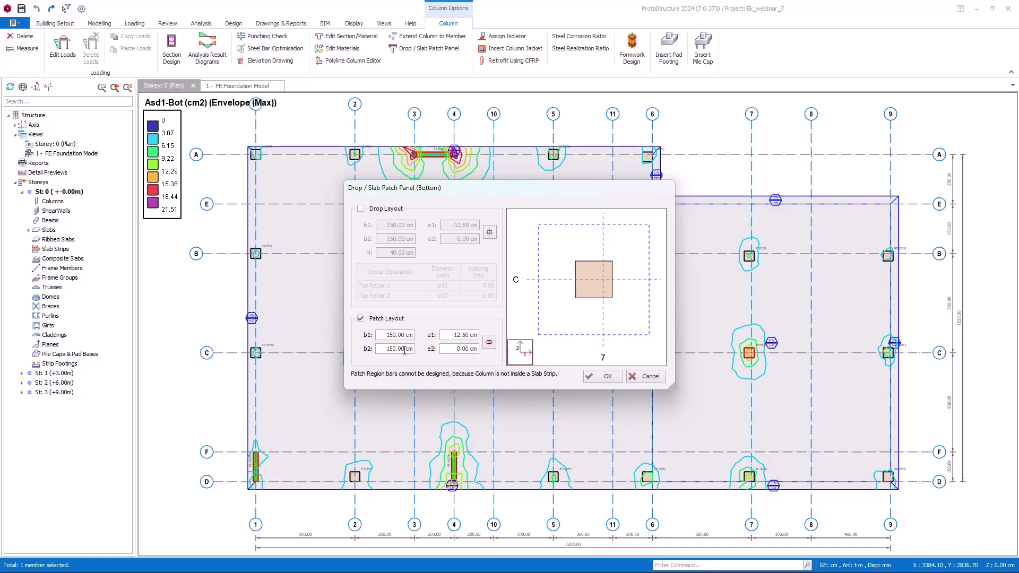
- Try an edge-aligned position for the column's patch region, and return the patch to its centred alignment
click(488, 345)
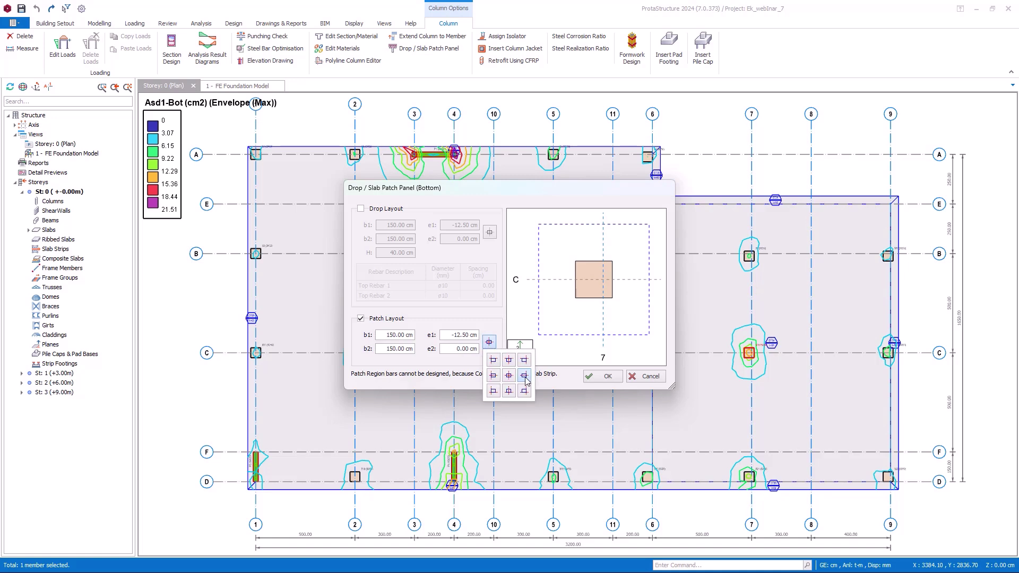
click(525, 377)
click(489, 342)
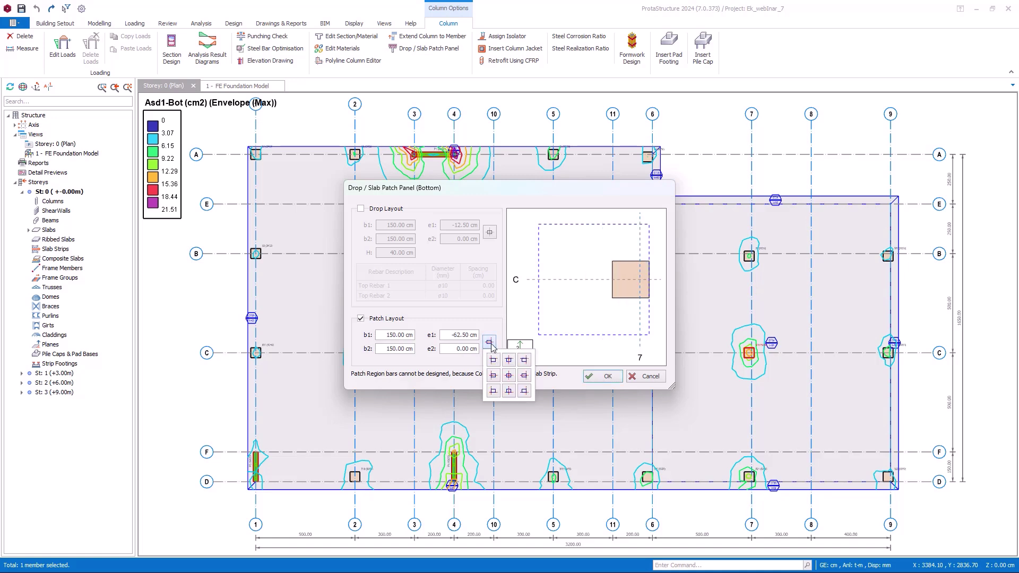
click(512, 377)
- Set the patch dimensions b1 and b2 to 300 cm and apply the patch region to the C-7 column
click(393, 336)
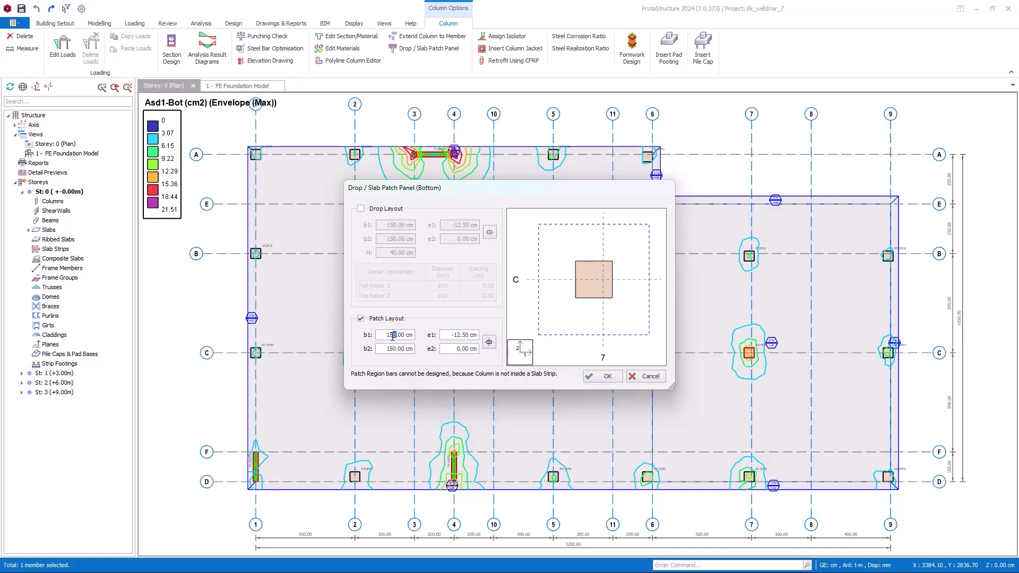
text(300)
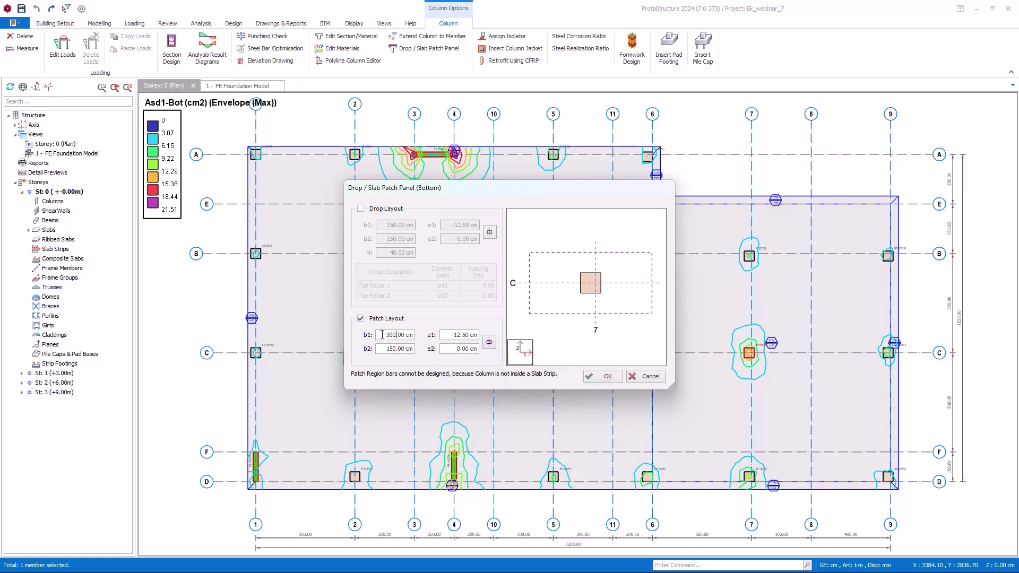
drag(393, 351, 382, 351)
text(300)
click(596, 378)
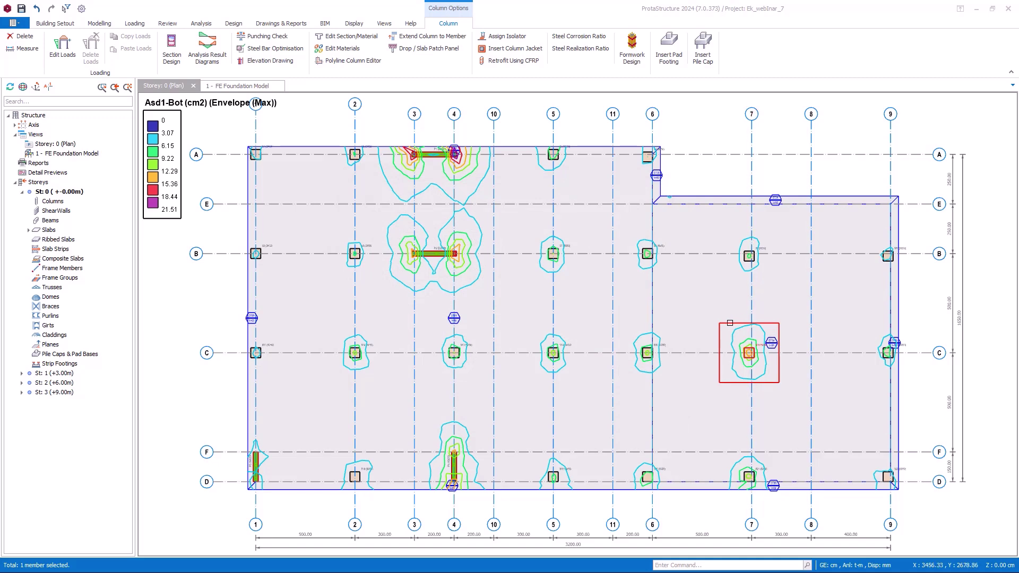
key(Escape)
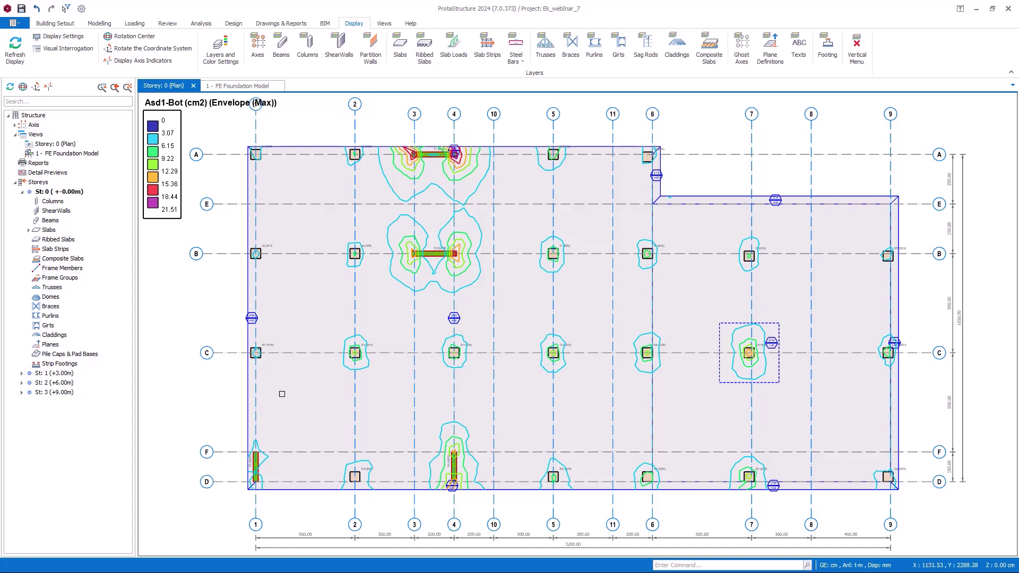
- Assign 200 by 200 cm slab patch regions to the six columns on axis C at axes 1, 2, 4, 5, 6 and 9
click(271, 346)
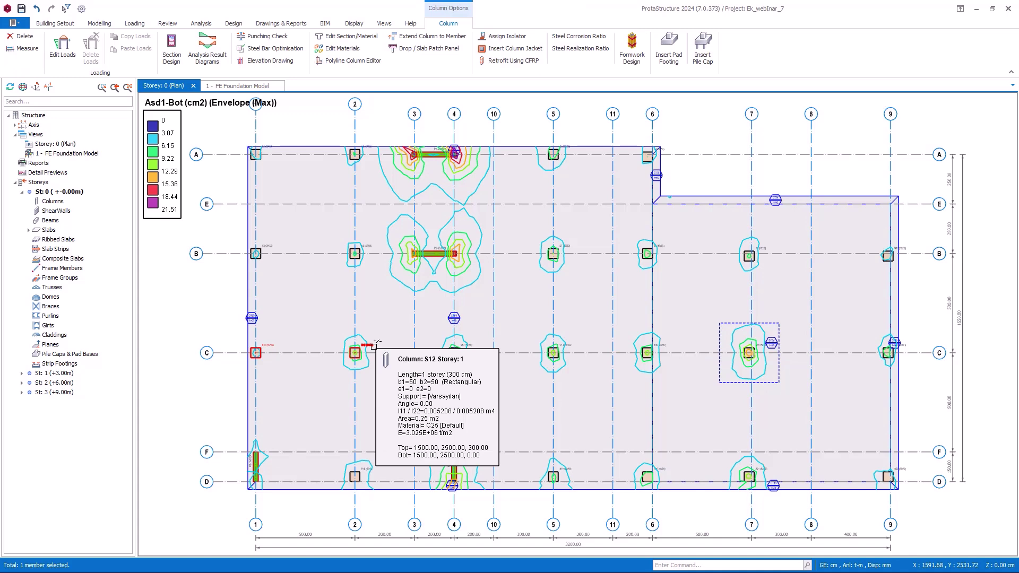
click(375, 346)
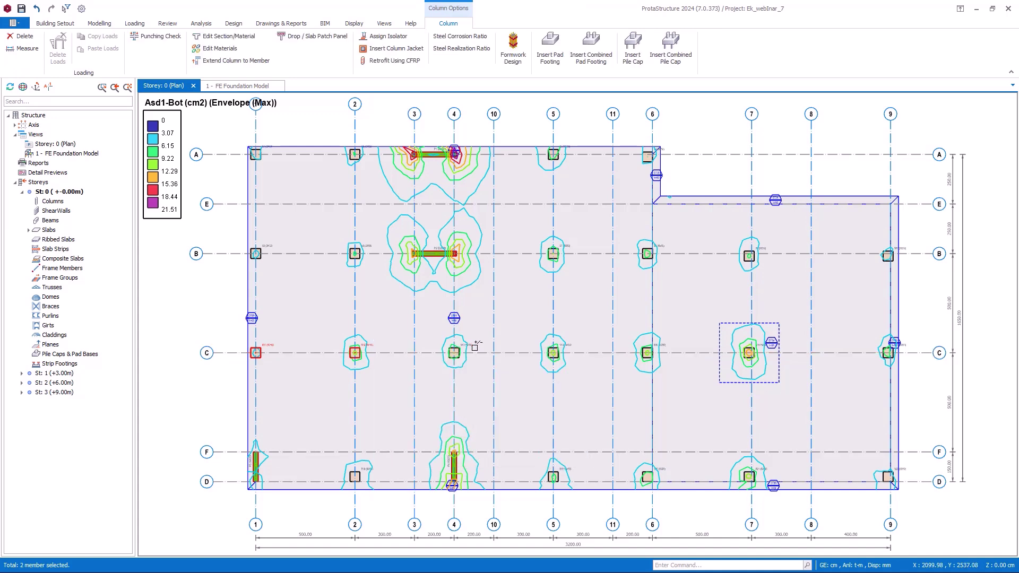
click(472, 345)
click(573, 345)
click(665, 344)
click(905, 346)
click(314, 37)
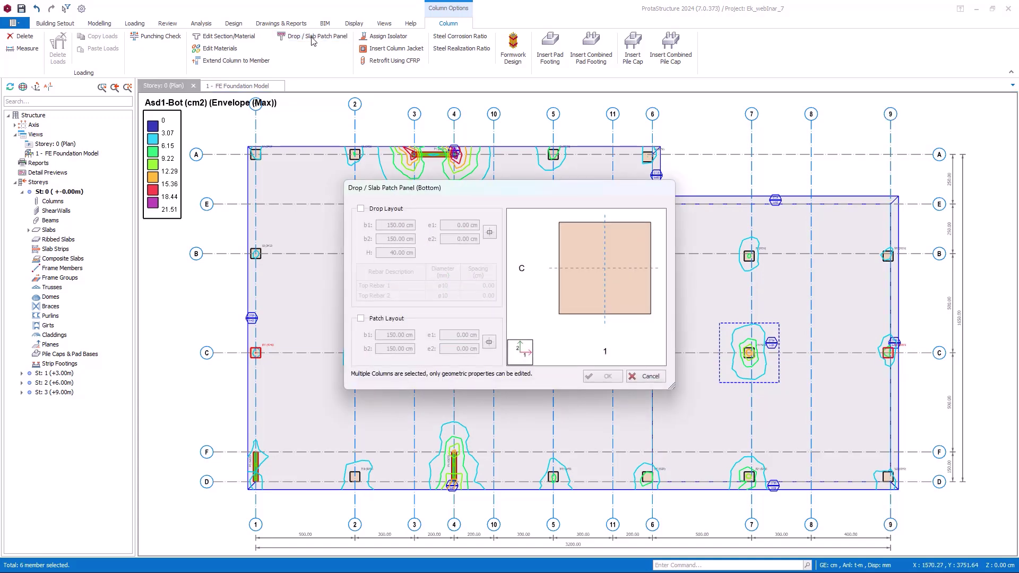
click(396, 322)
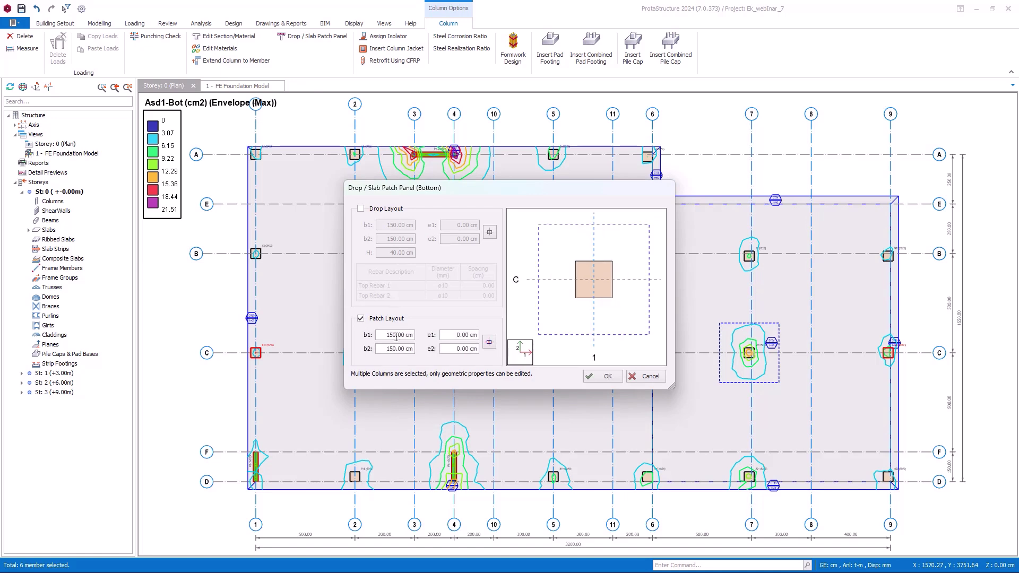
text(200)
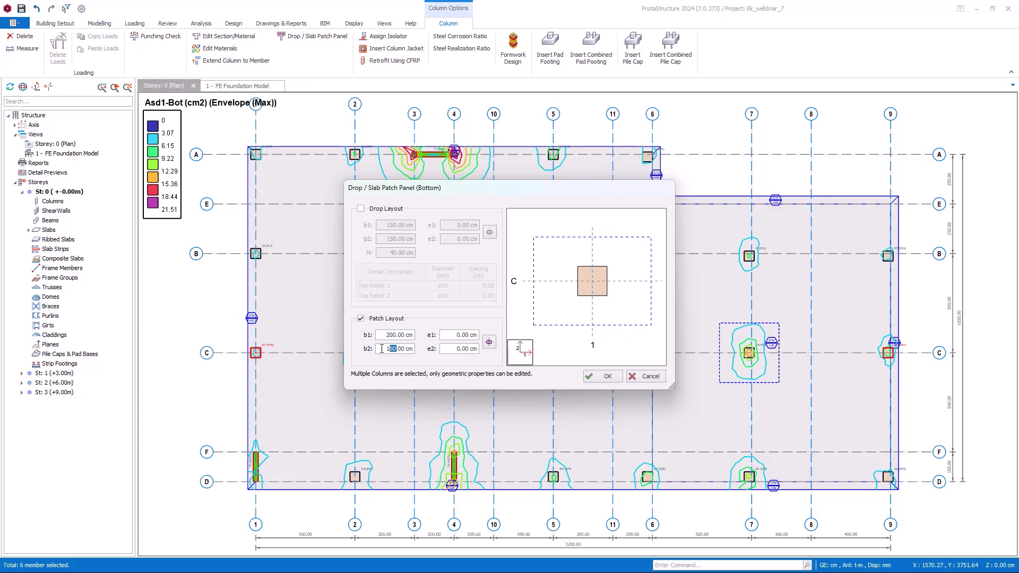
text(200)
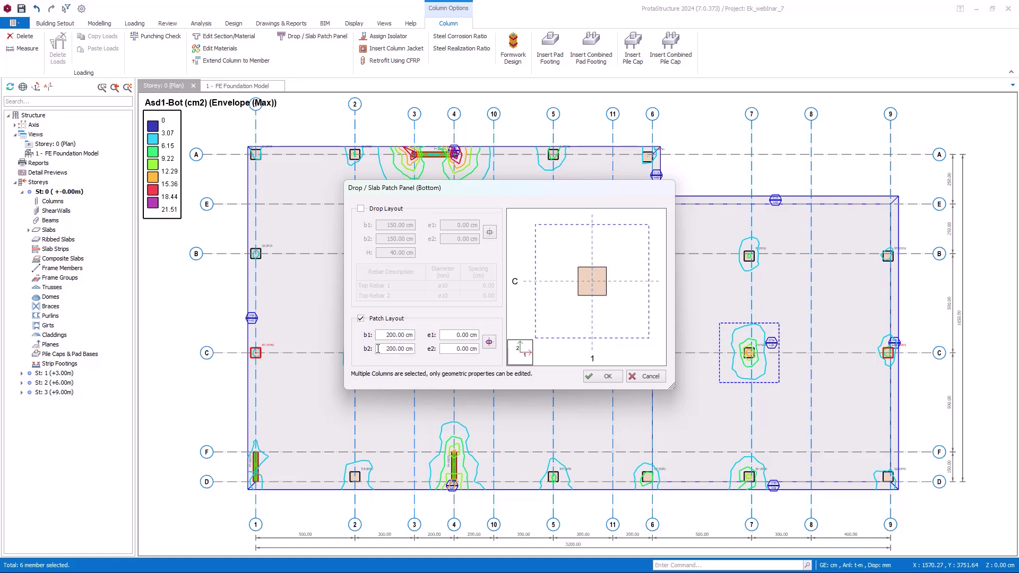
click(605, 378)
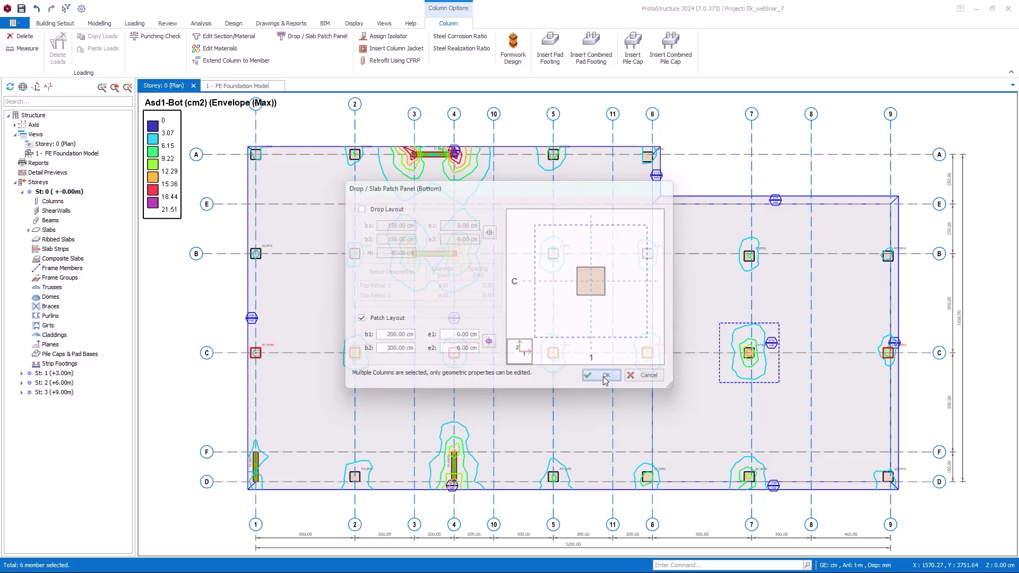
key(Escape)
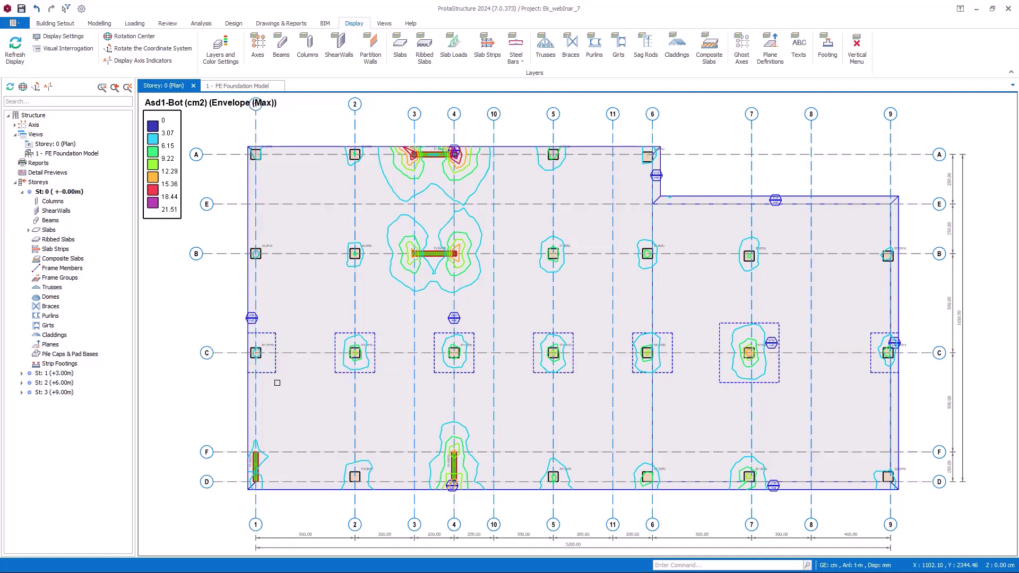
- Insert an X-direction FE Strip as a fixed band across the full raft length just above axis C, with 100 cm scope widths
click(99, 23)
click(323, 47)
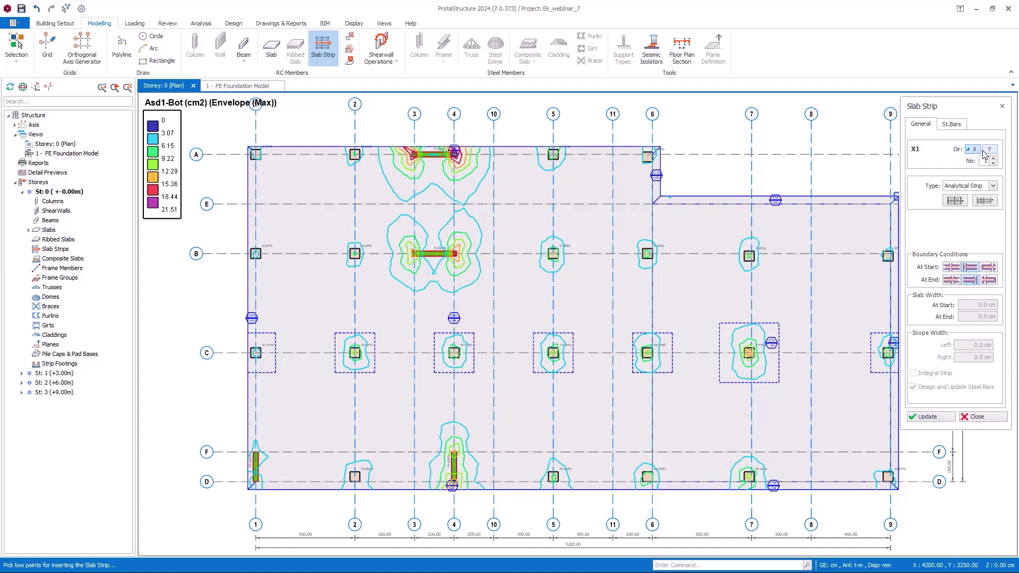
click(981, 187)
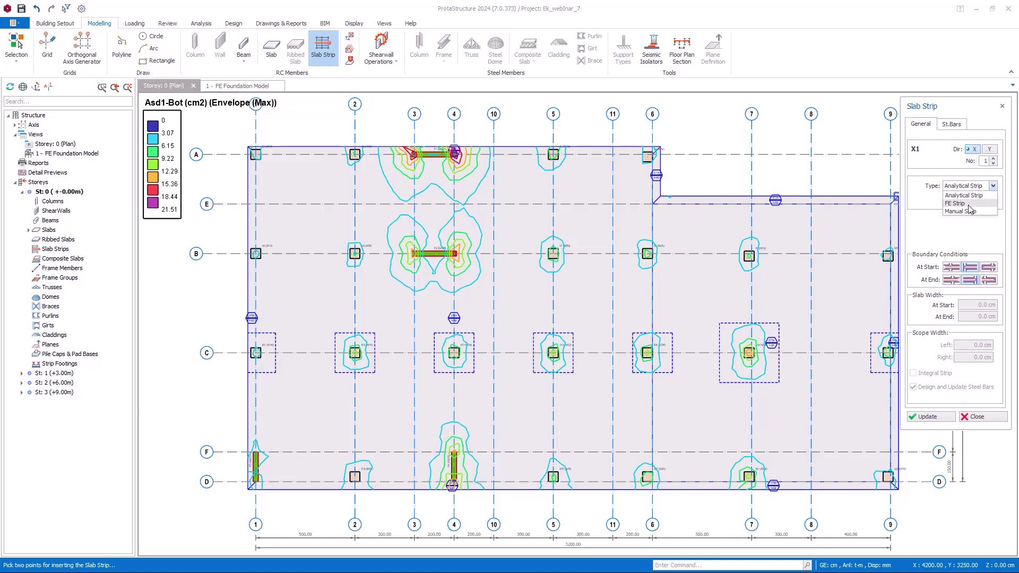
click(970, 205)
click(985, 201)
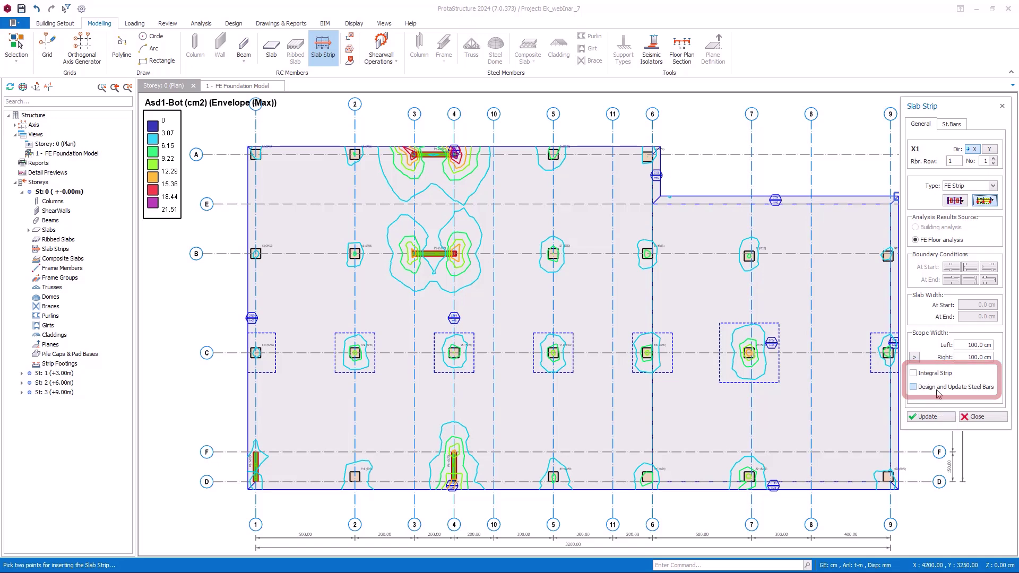
middle_drag(327, 391, 300, 397)
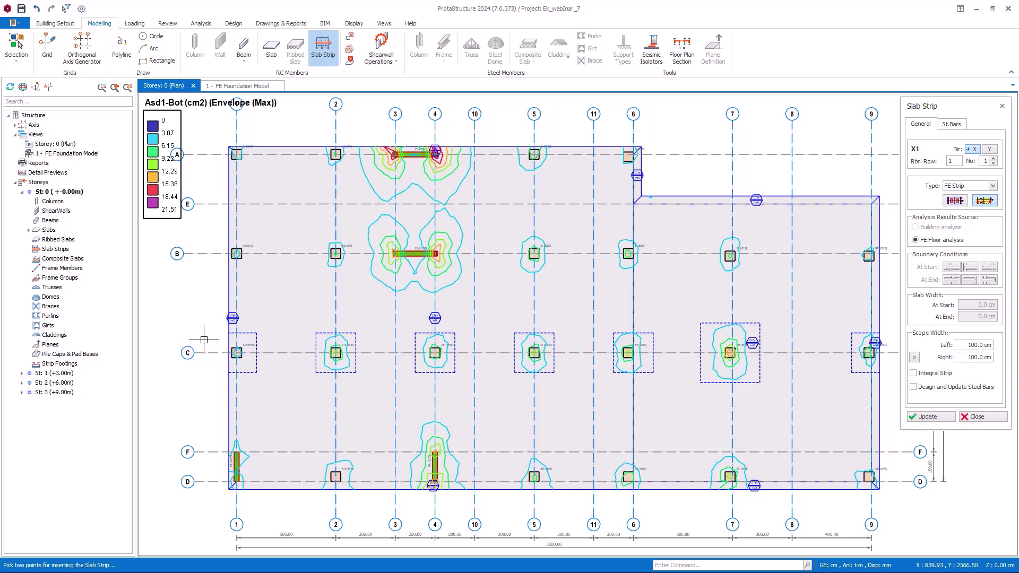
click(204, 340)
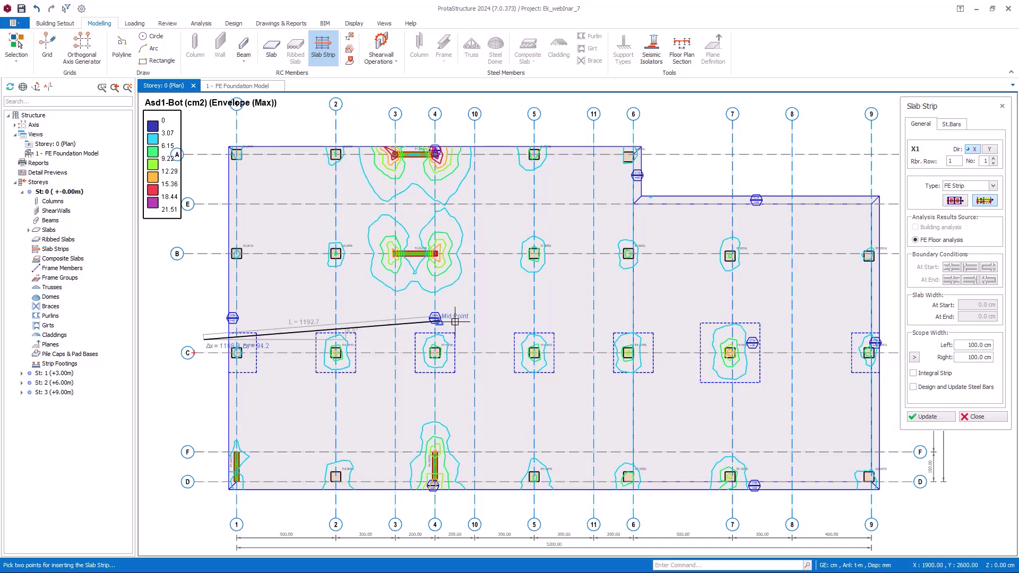
middle_drag(897, 340, 841, 337)
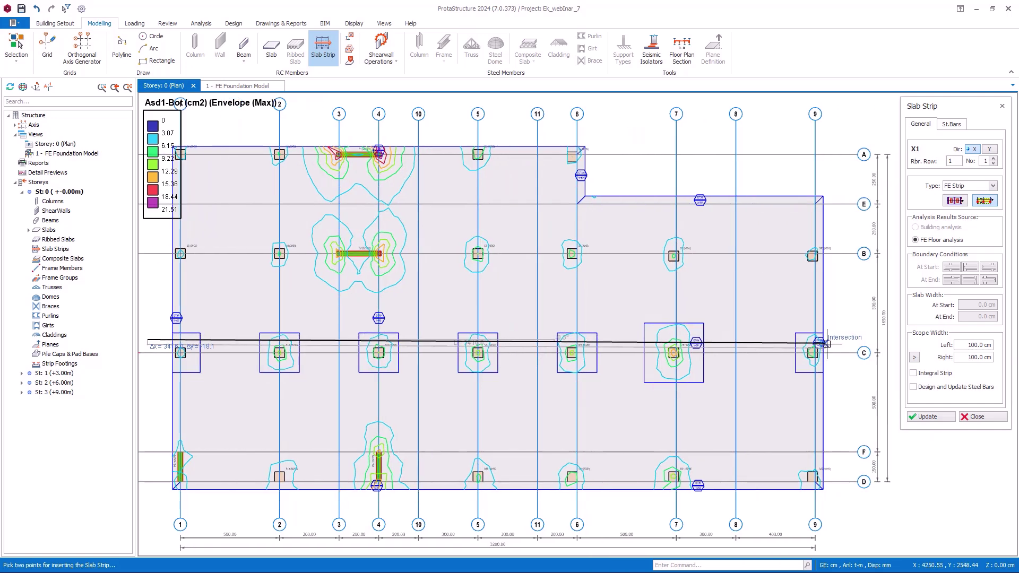
click(841, 337)
- Widen the slab strip's right scope to 232.75 cm, past the lower edge of the column patches, and update the strip
middle_drag(499, 417, 558, 409)
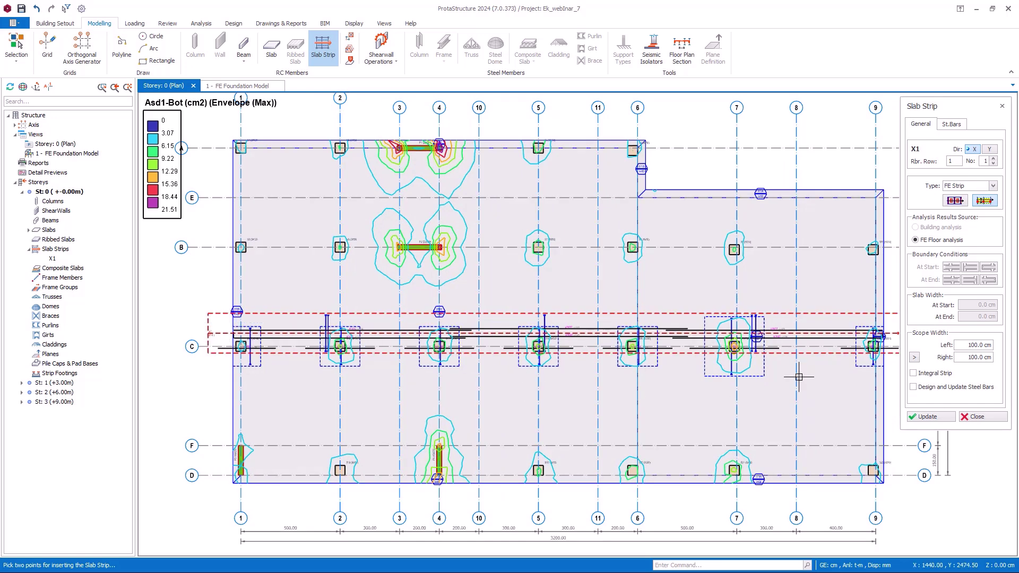
click(915, 357)
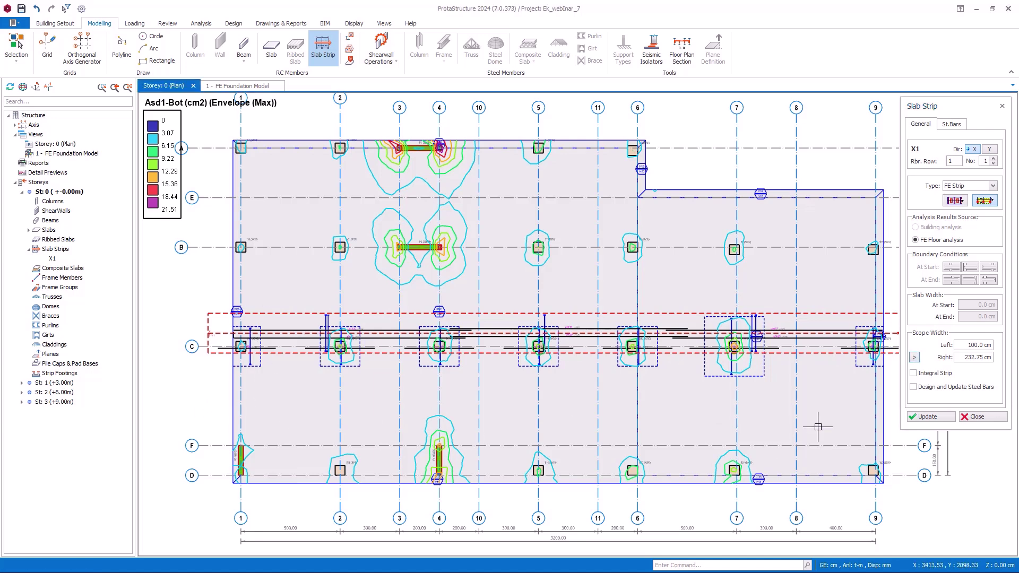
click(921, 418)
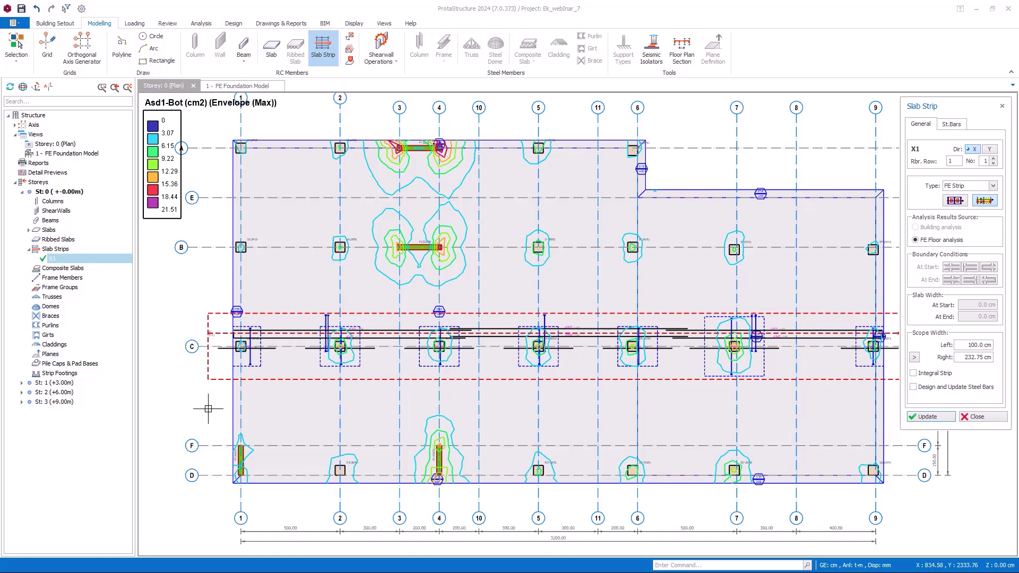
- Run the batch-mode slab strip design for strip X1 and close the Slab Analysis and Design window
click(234, 23)
click(189, 53)
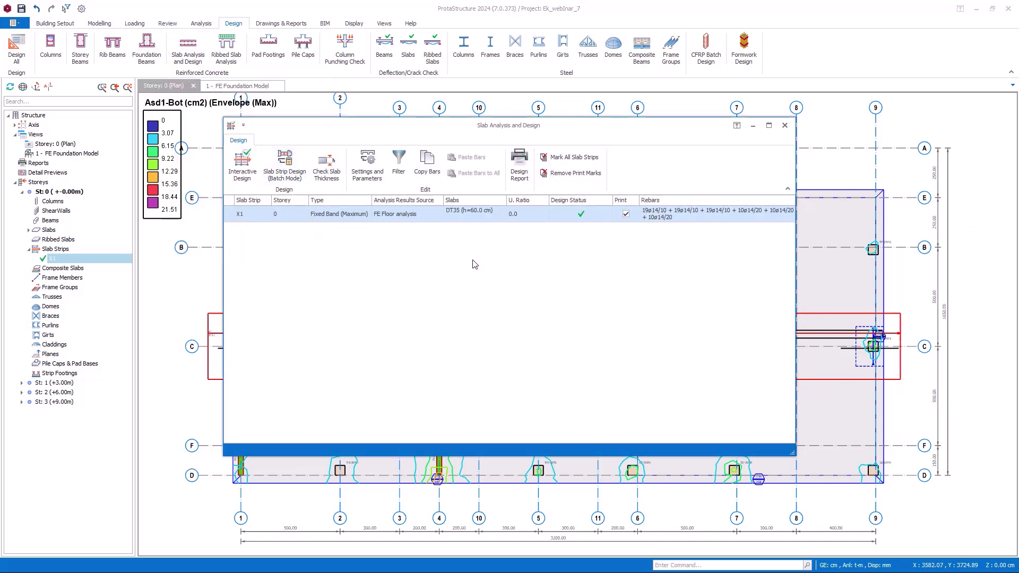
click(285, 165)
click(439, 265)
click(563, 379)
click(602, 383)
click(786, 126)
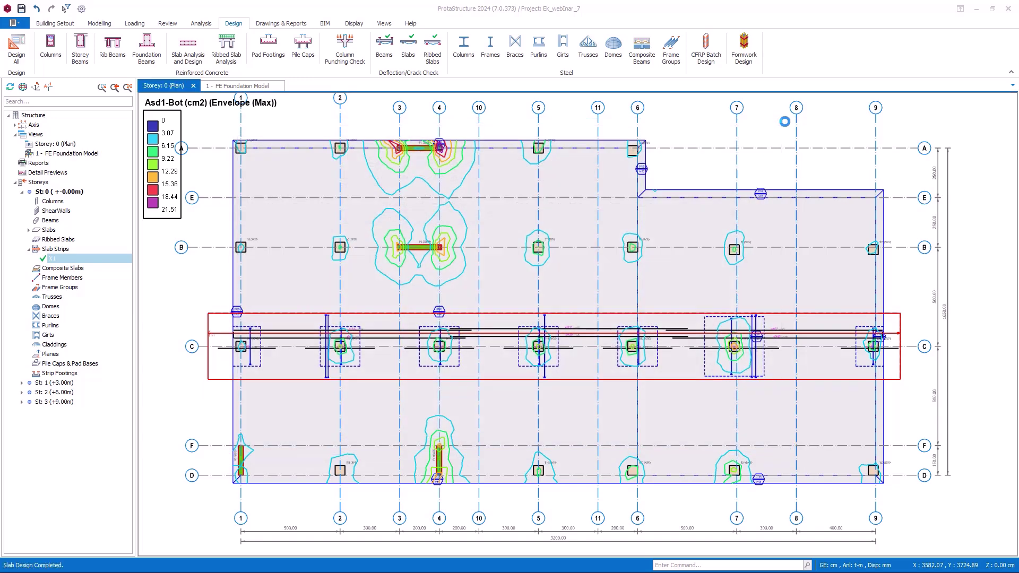
- Examine the steel bars designed along the axis C strip and in the column patch regions against the Asd1-Bot contours
scroll(378, 360, up, 3)
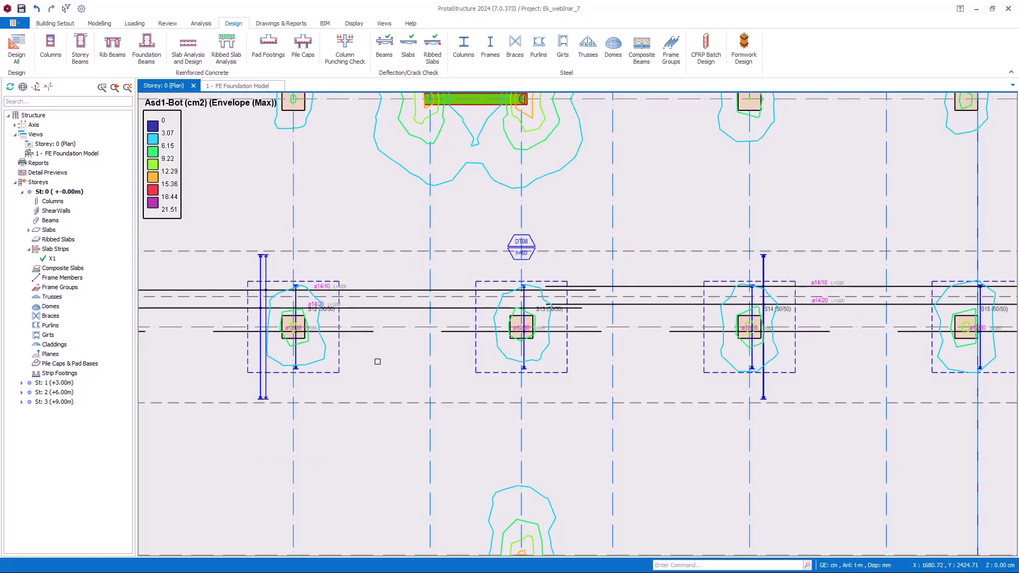
scroll(816, 283, up, 1)
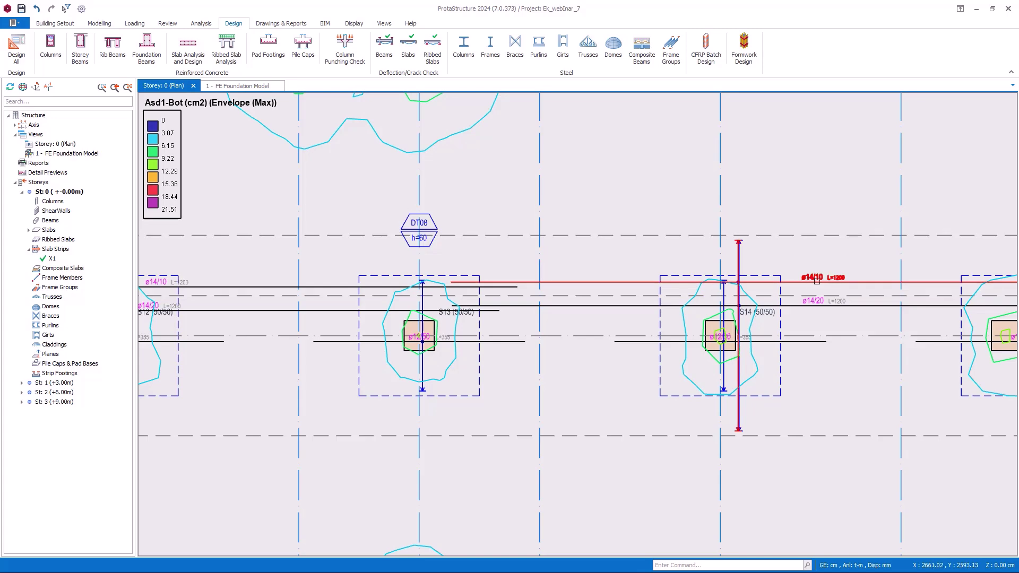
scroll(773, 348, down, 1)
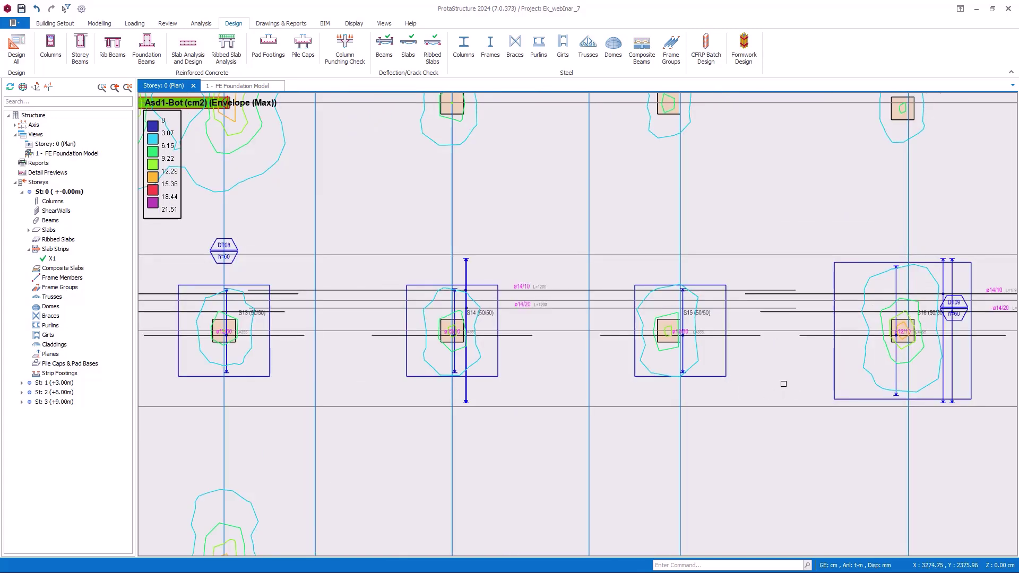
scroll(780, 382, up, 1)
scroll(832, 368, up, 1)
key(ctrl+a)
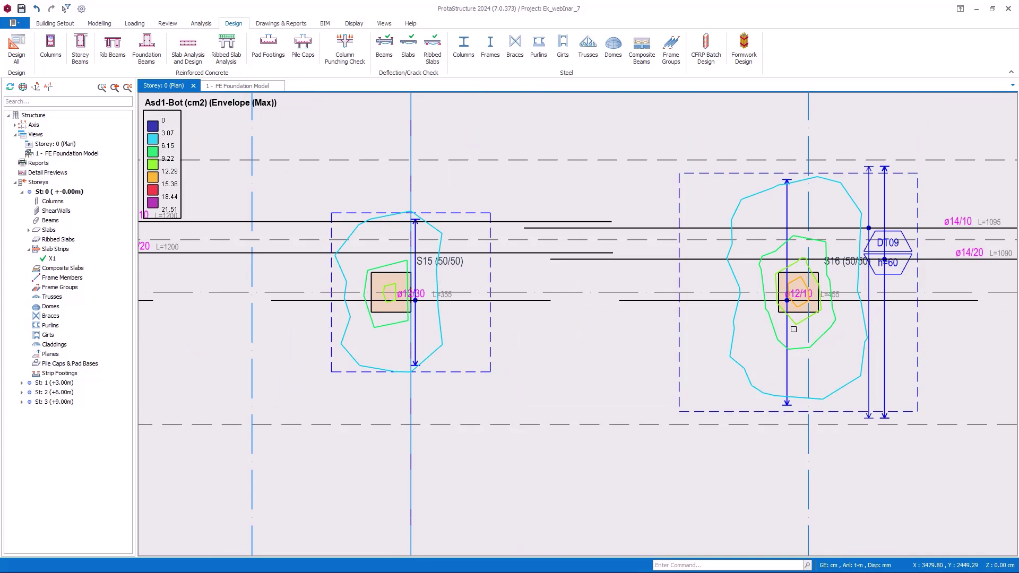
scroll(807, 329, down, 4)
scroll(821, 339, up, 1)
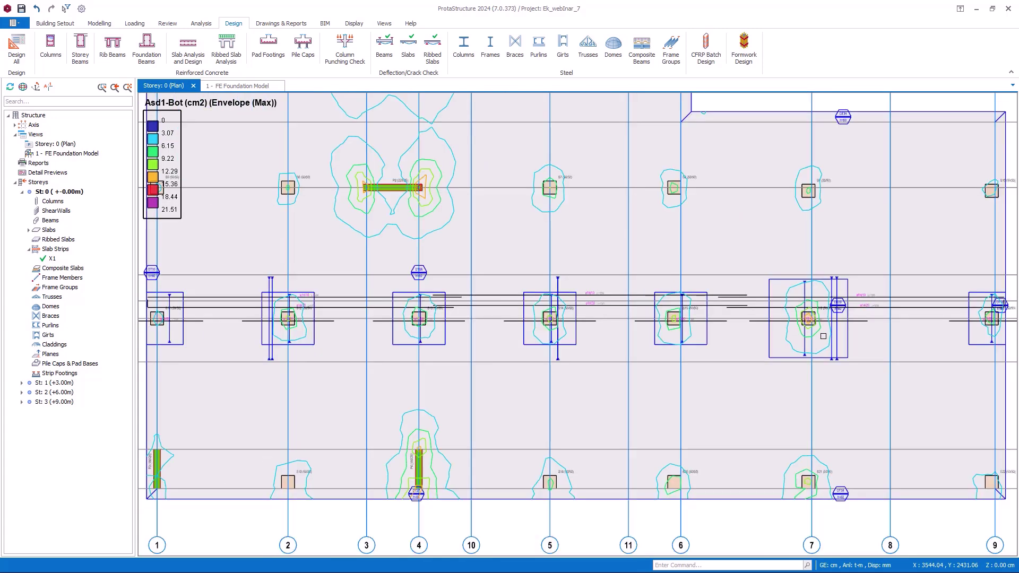
scroll(860, 322, down, 1)
scroll(860, 316, up, 1)
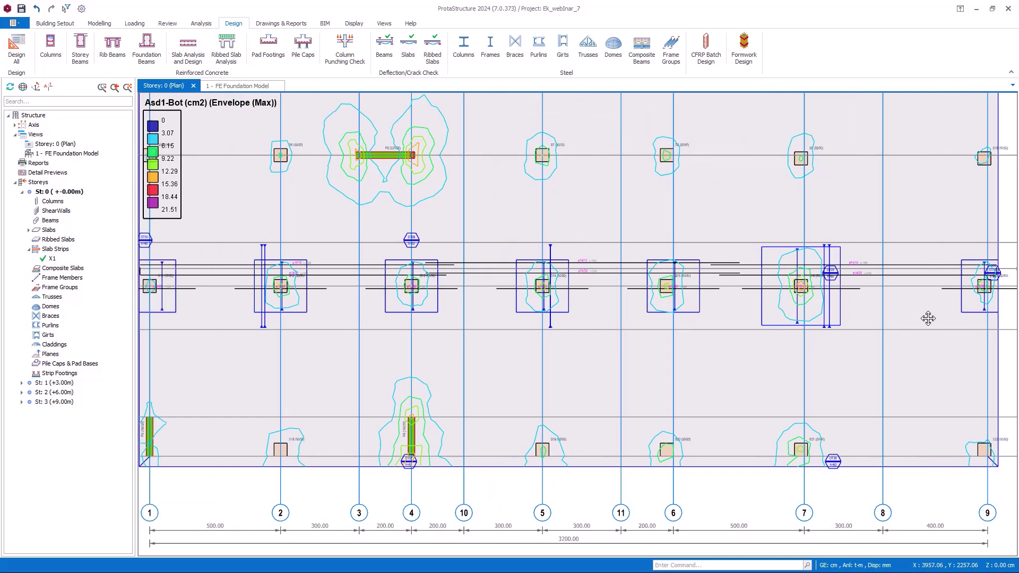
- In the patch panel of the column at axes C and 1, set Bottom Rebar 1 to ø14 bars at 25 cm spacing
click(296, 320)
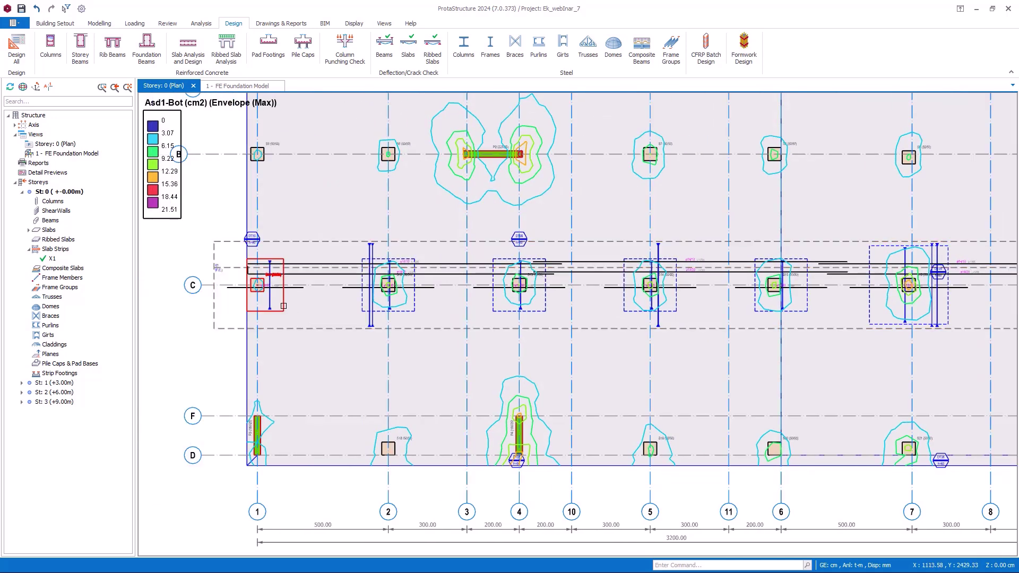
mouse_move(282, 309)
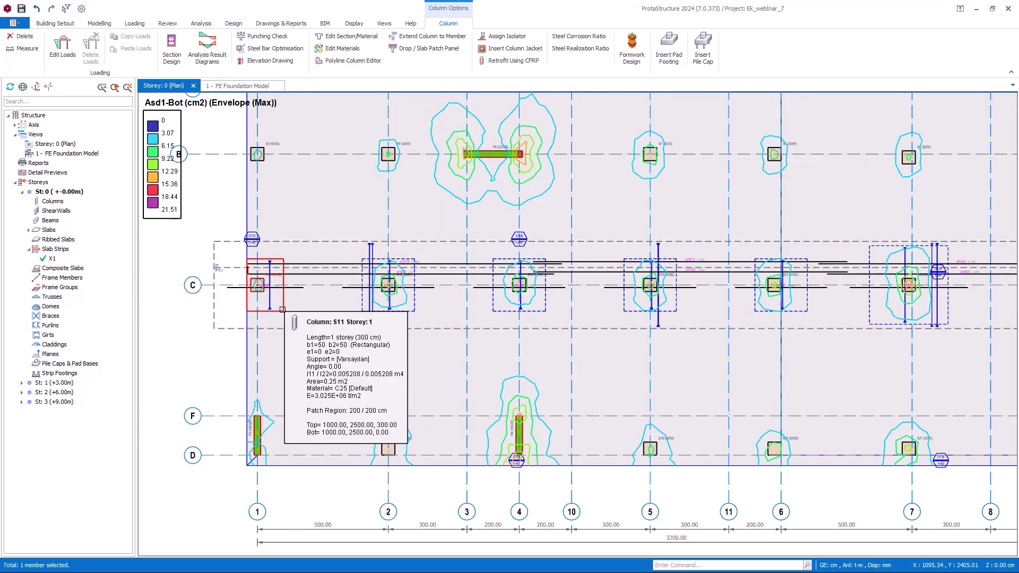
right_click(282, 309)
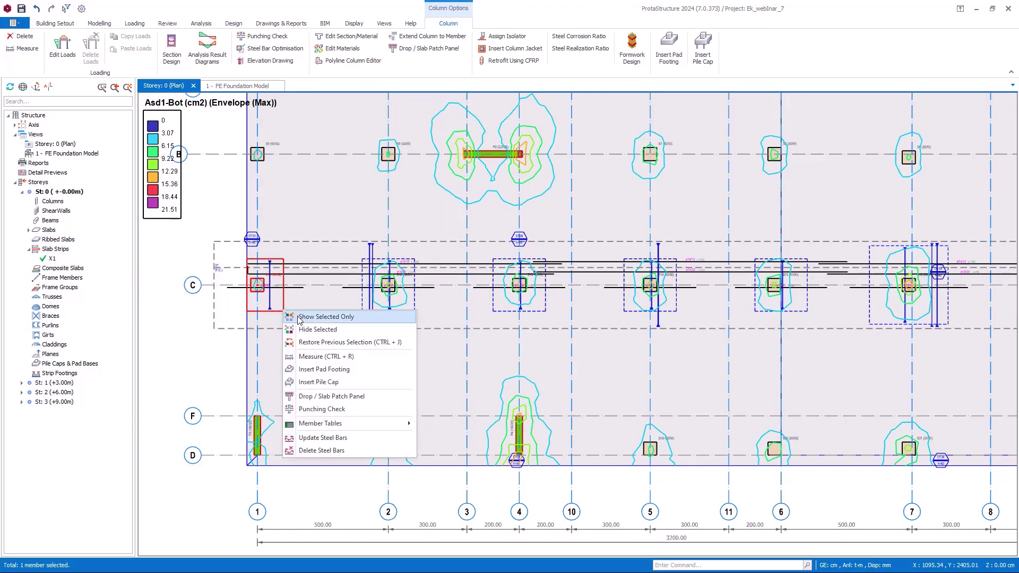
click(346, 397)
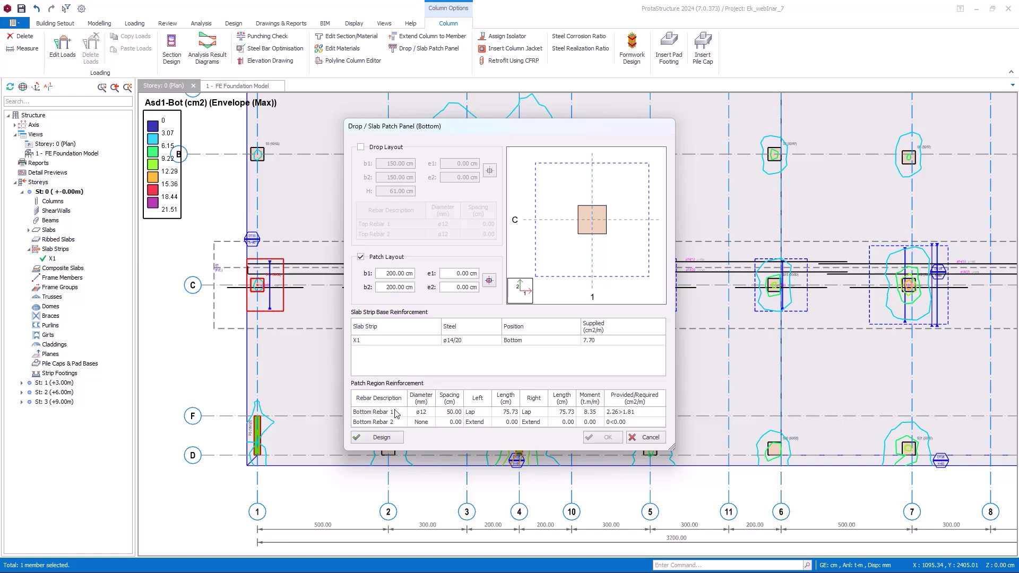
click(430, 413)
click(430, 412)
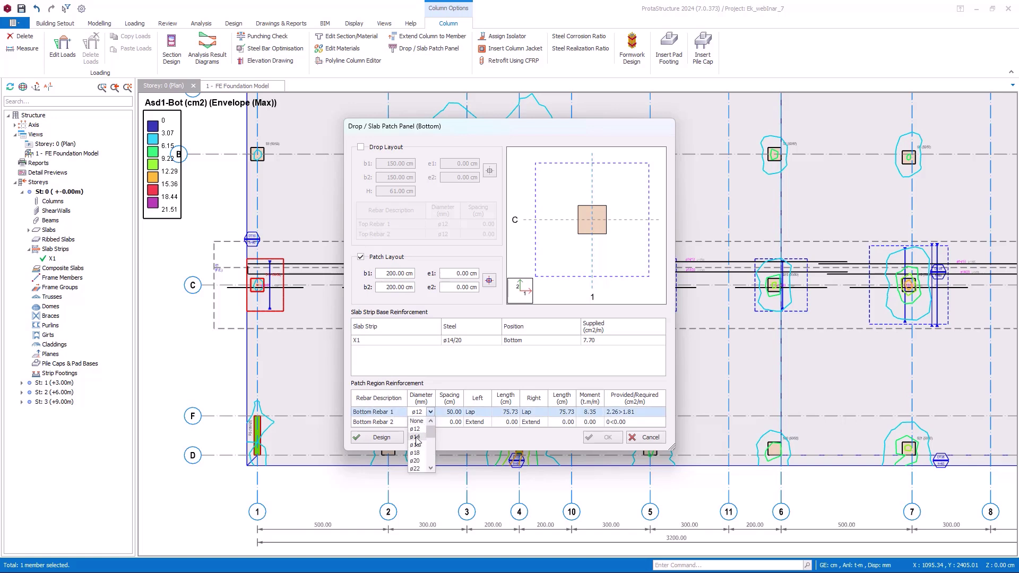
click(415, 437)
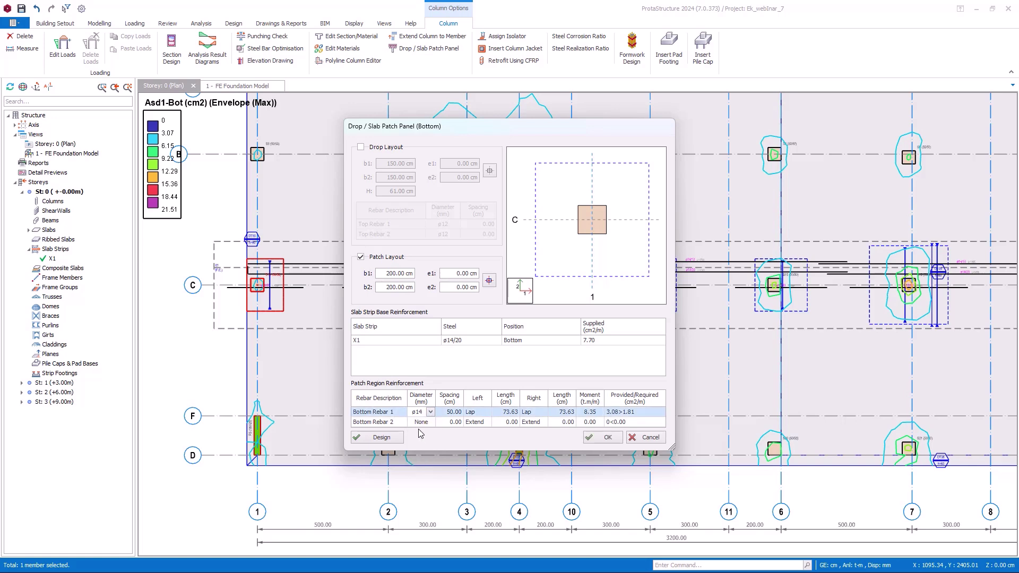
click(454, 423)
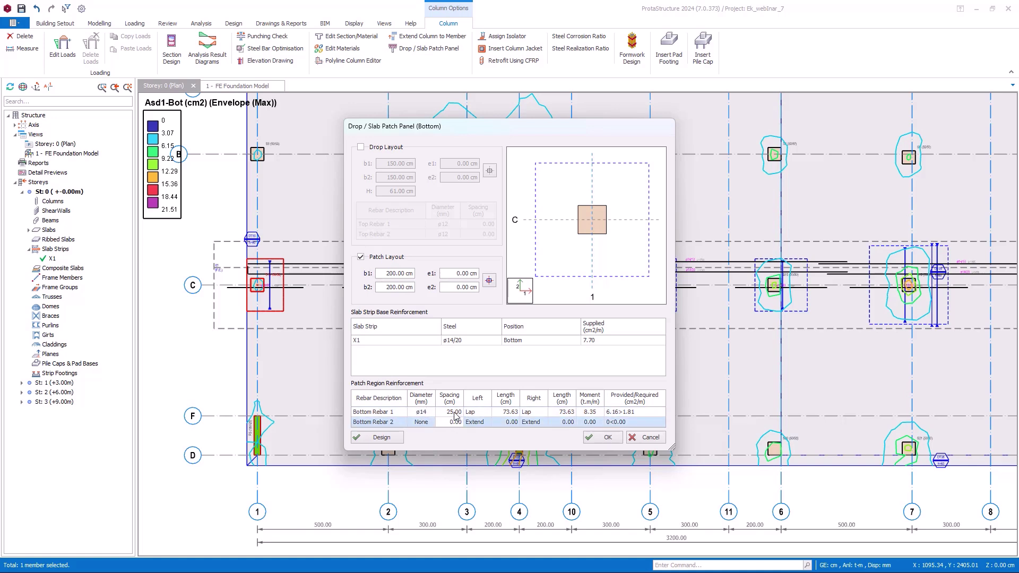
click(435, 413)
- Set the left end of Bottom Rebar 1 to BOB, apply the patch settings and check the bent bar on the plan
click(480, 412)
click(487, 412)
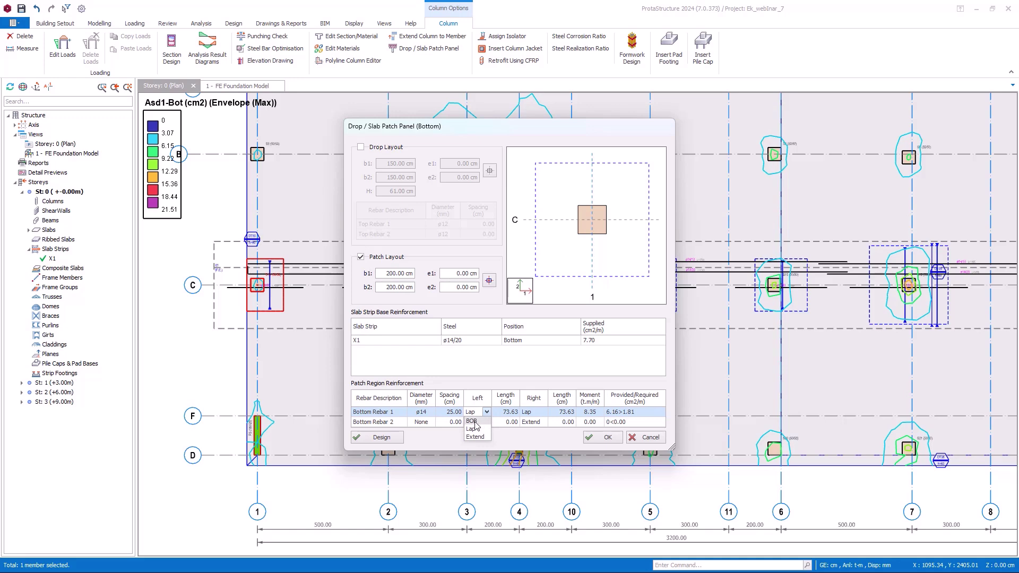
click(474, 421)
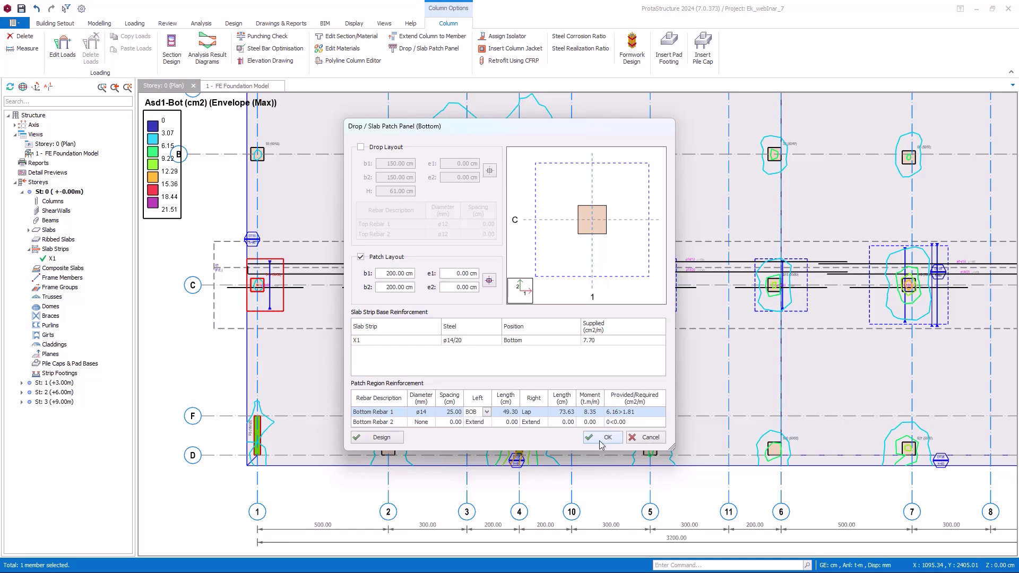
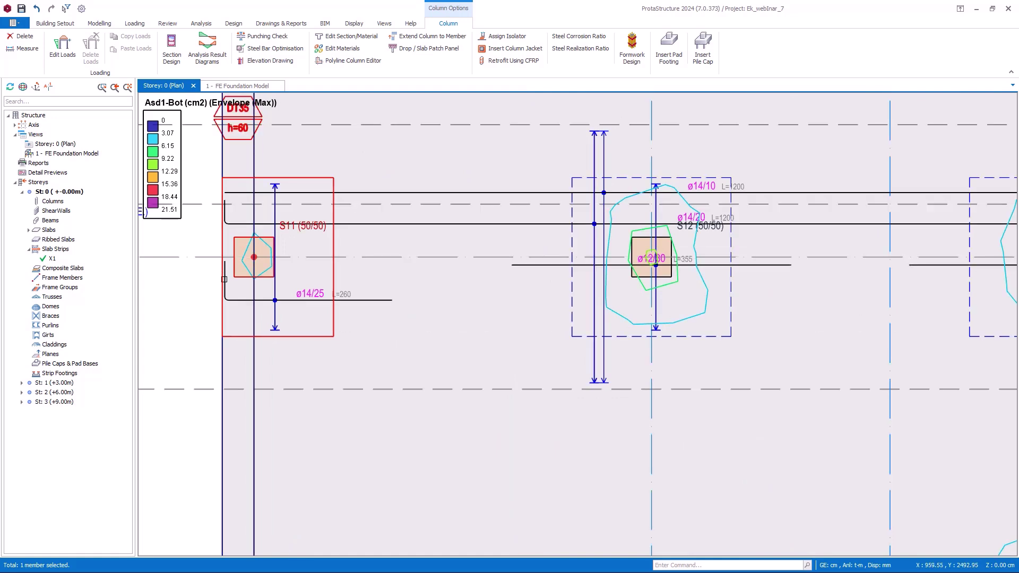
mouse_move(379, 302)
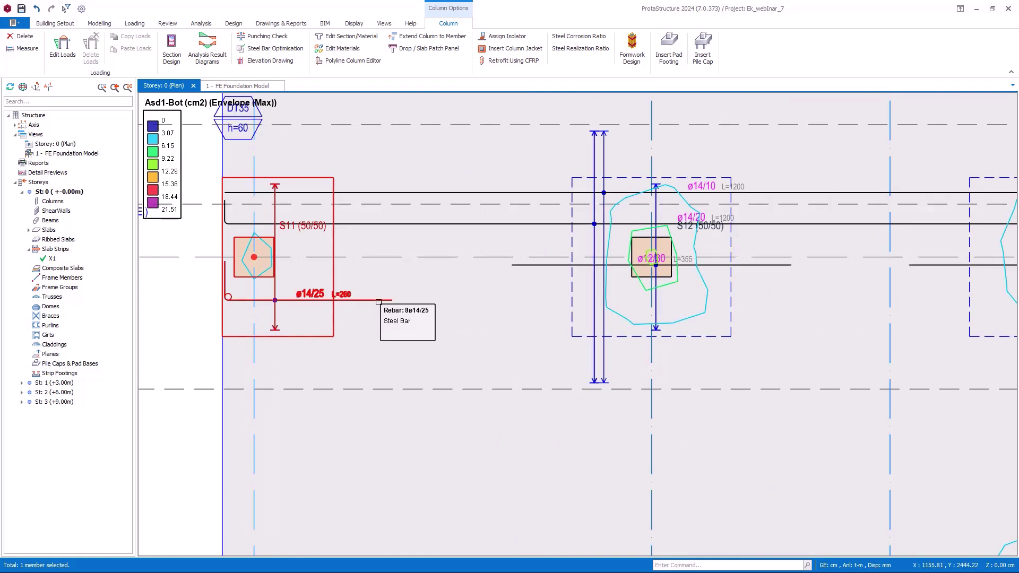
key(Escape)
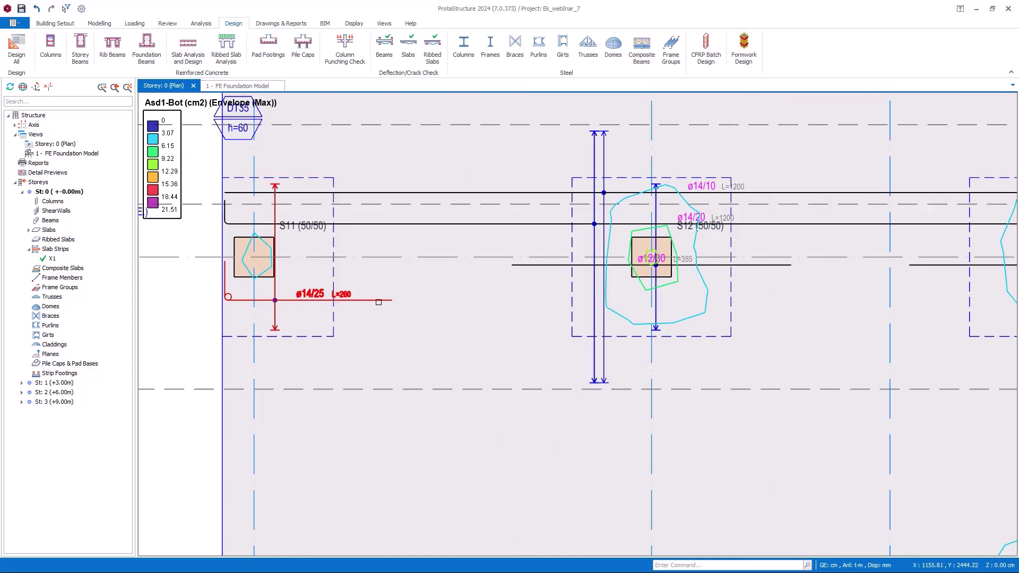
- Delete the slab strip X1 that runs along axis C
scroll(352, 330, down, 5)
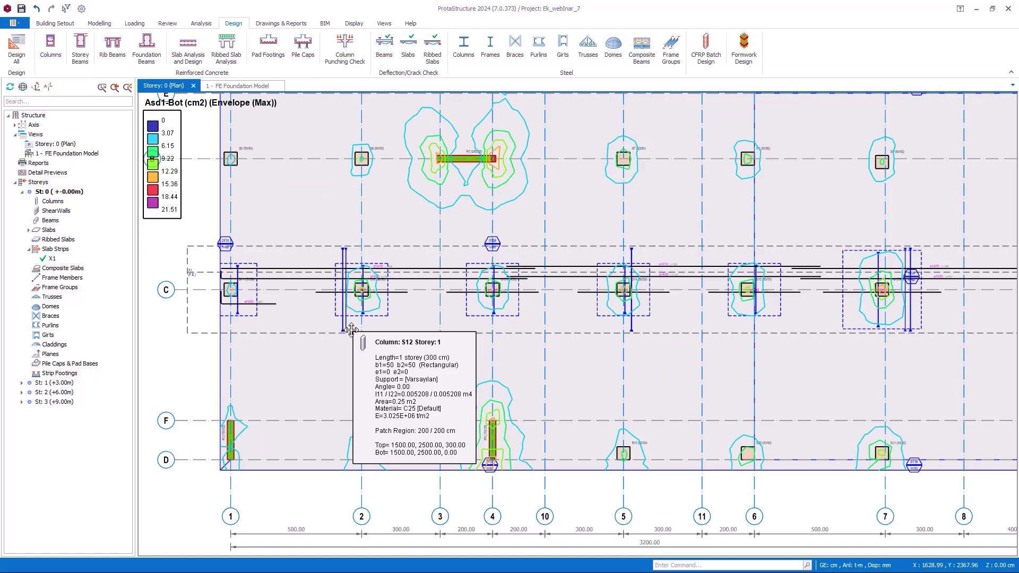
click(201, 333)
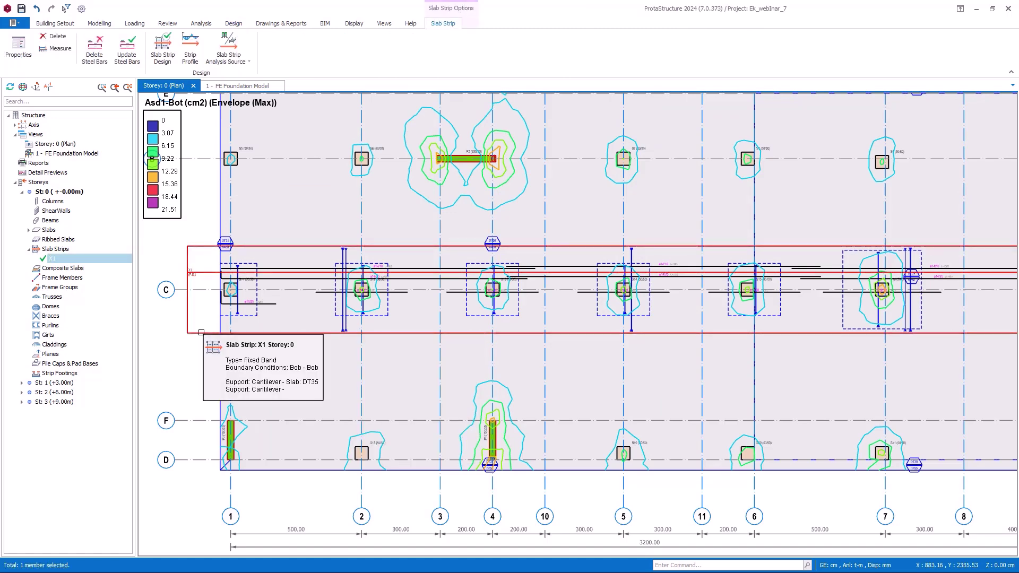
key(Escape)
scroll(202, 345, down, 1)
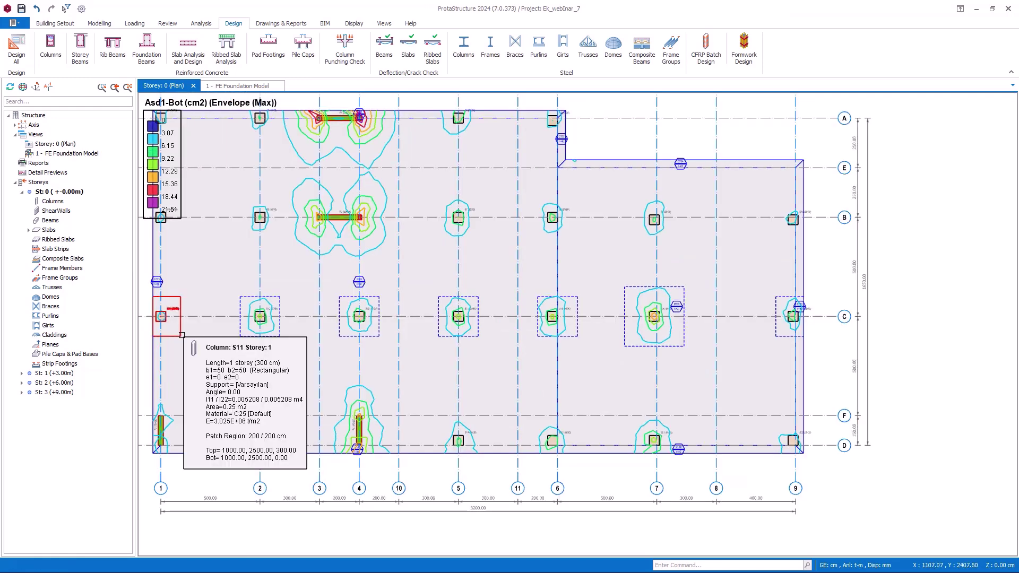
- Turn off the patch layout for all seven columns along axis C
click(181, 335)
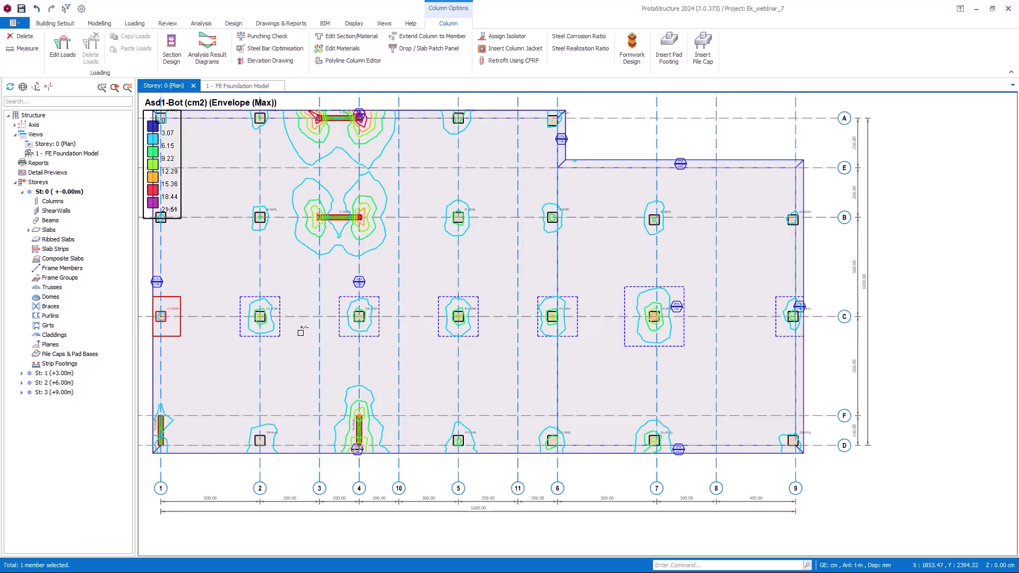
click(284, 334)
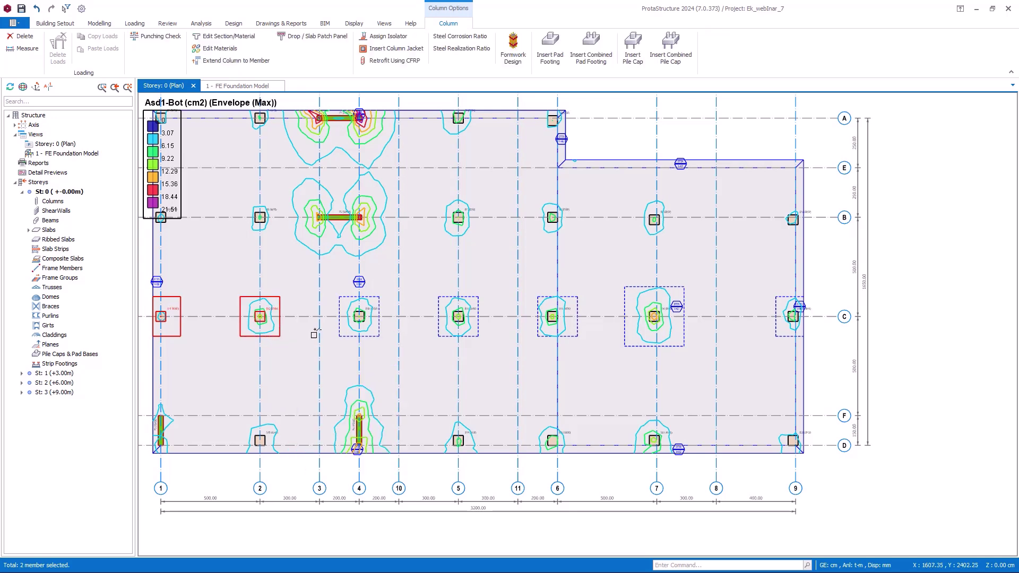
click(353, 335)
click(448, 334)
click(536, 338)
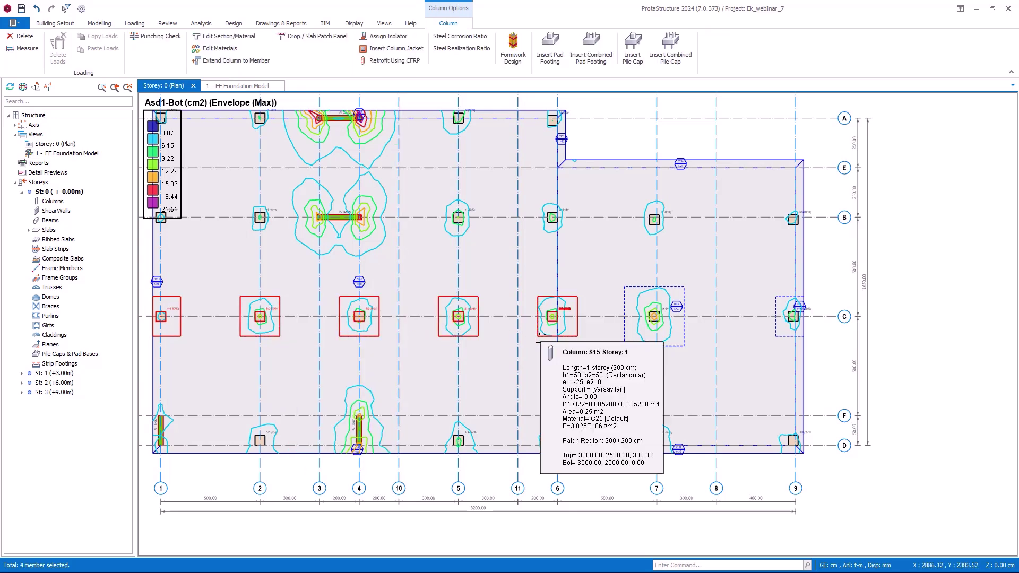
click(640, 348)
click(770, 335)
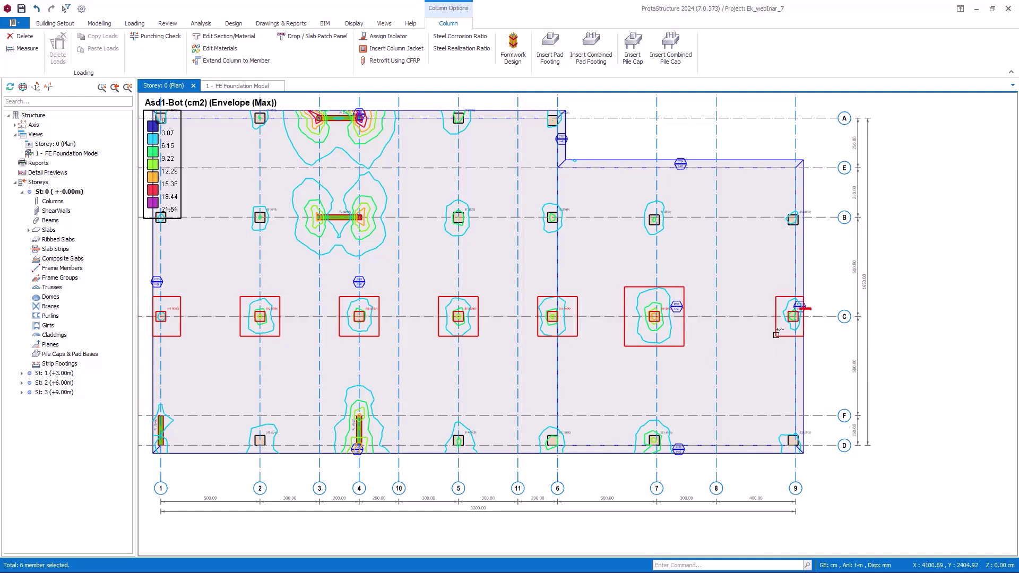
click(309, 35)
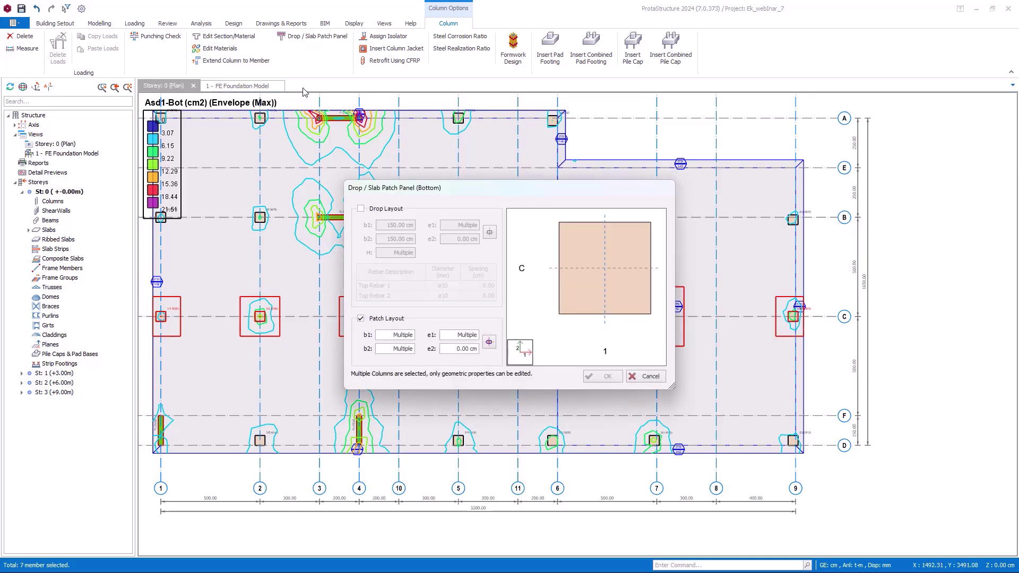
click(361, 319)
click(598, 377)
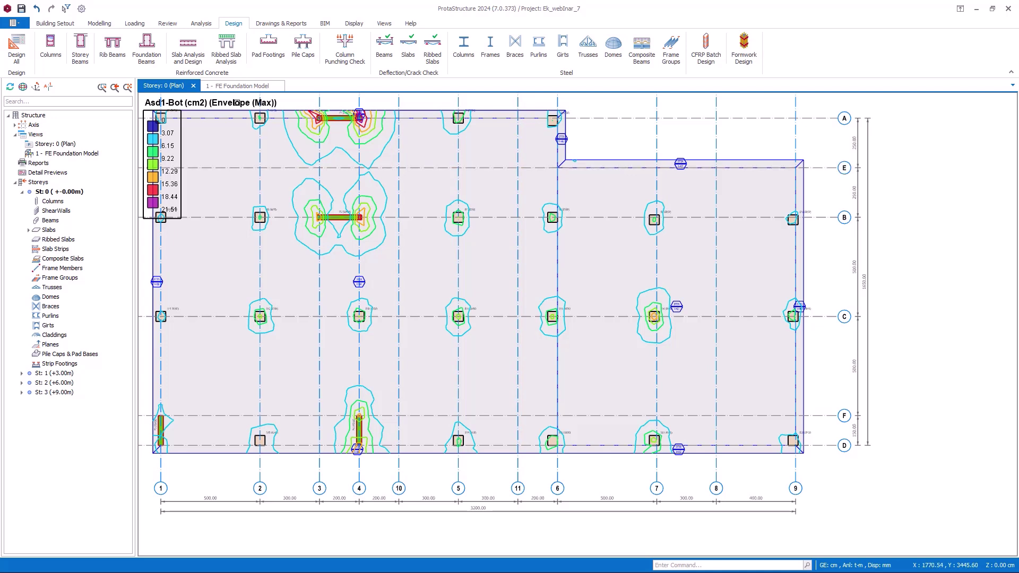
- Insert an X-direction FE Strip as a fixed band across the full raft just above axis C, keeping 100 cm scope widths
click(110, 24)
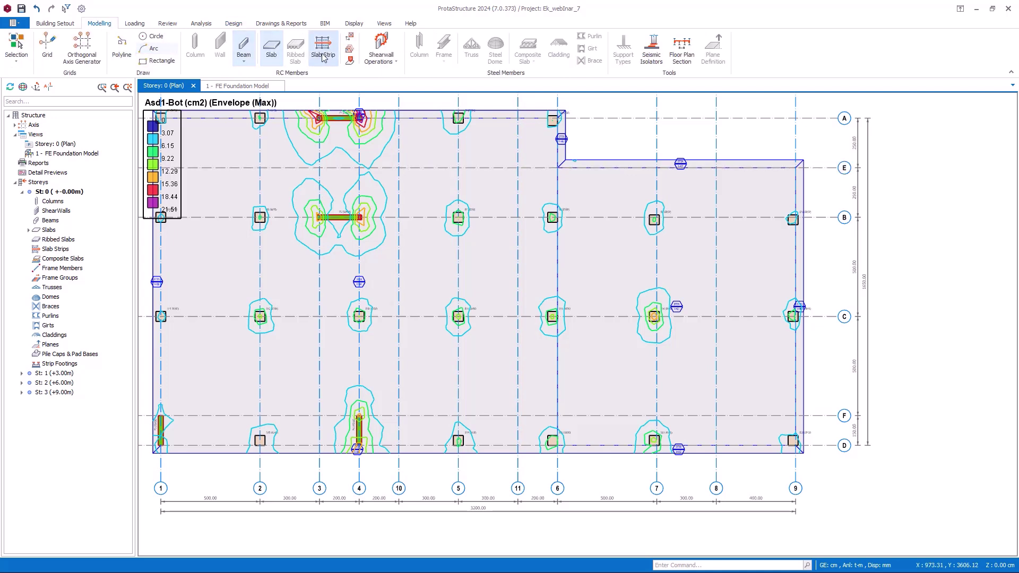
click(323, 48)
click(975, 188)
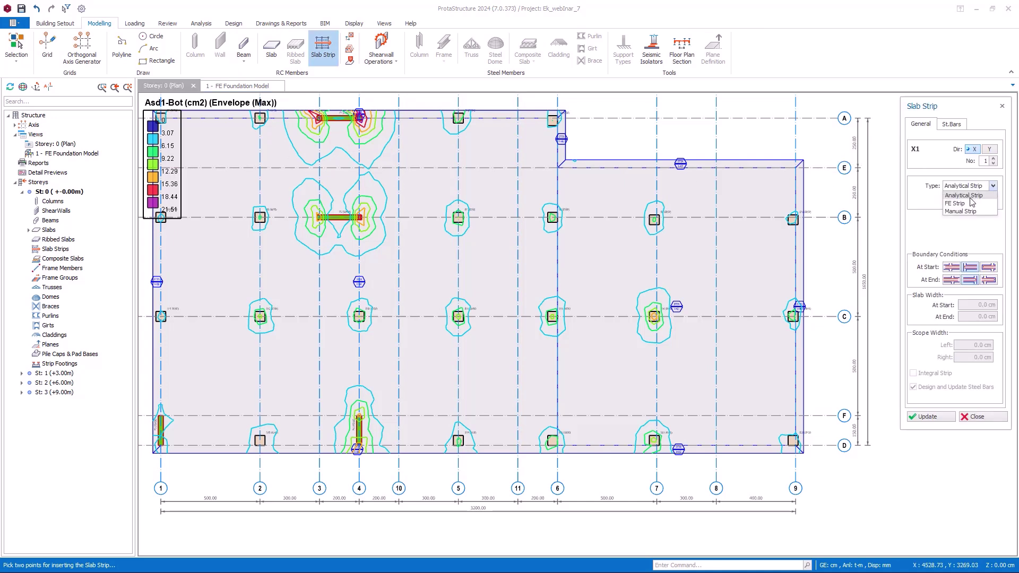
click(966, 201)
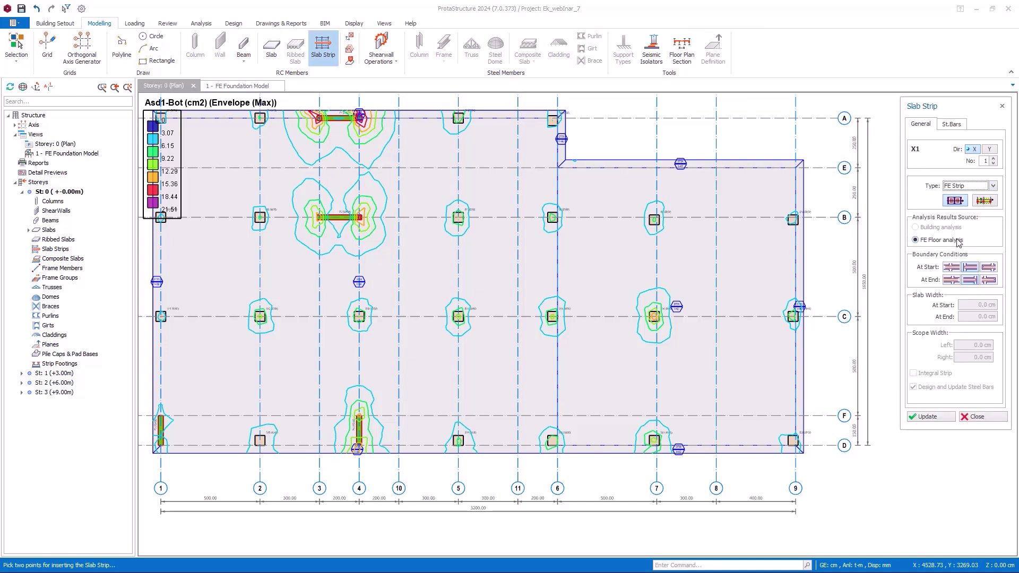
click(985, 201)
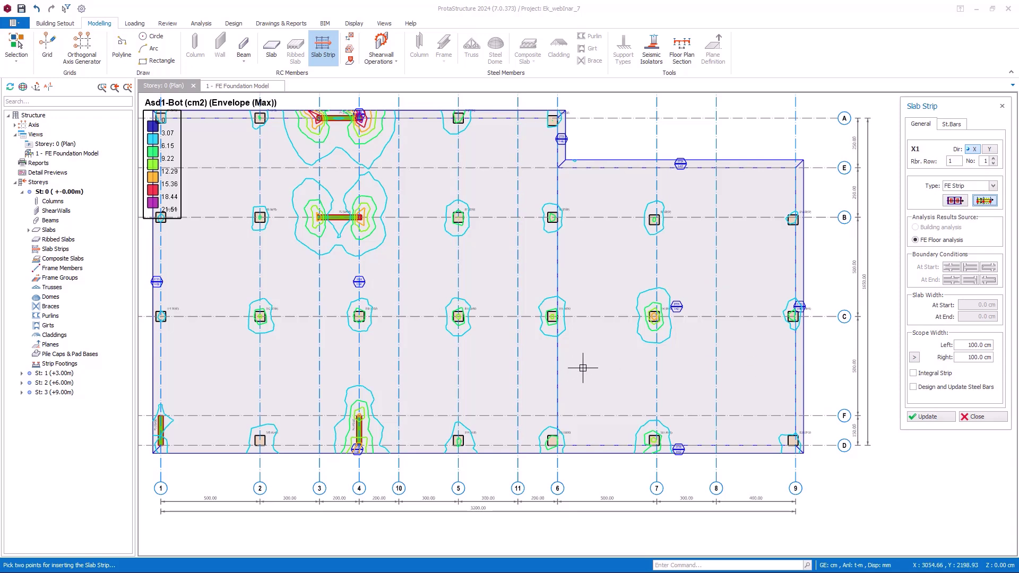
middle_drag(583, 368, 618, 366)
click(160, 304)
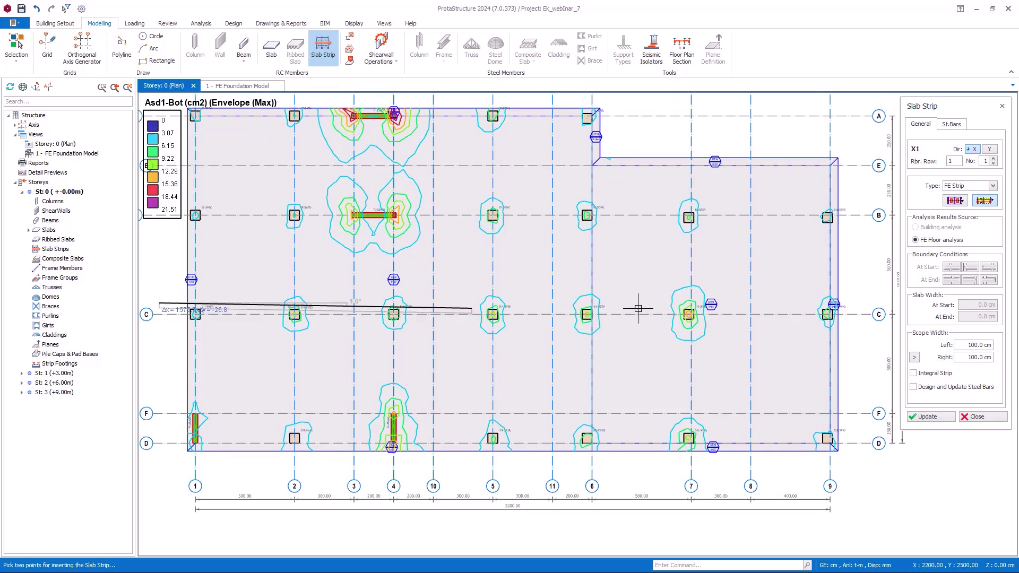
click(876, 303)
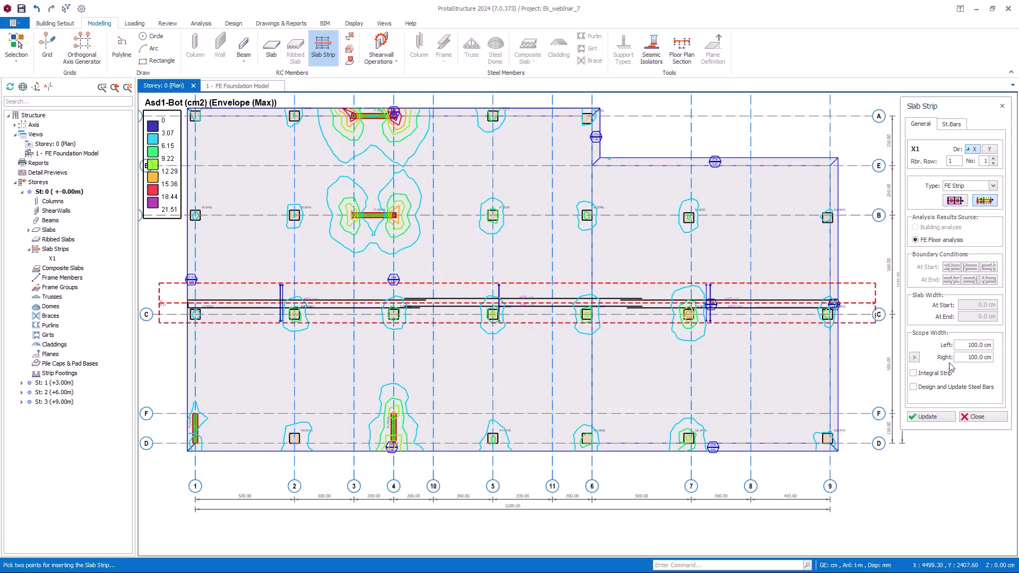
- Extend the strip's right scope width to 227.4 cm, below the axis C columns, and update the strip
click(915, 358)
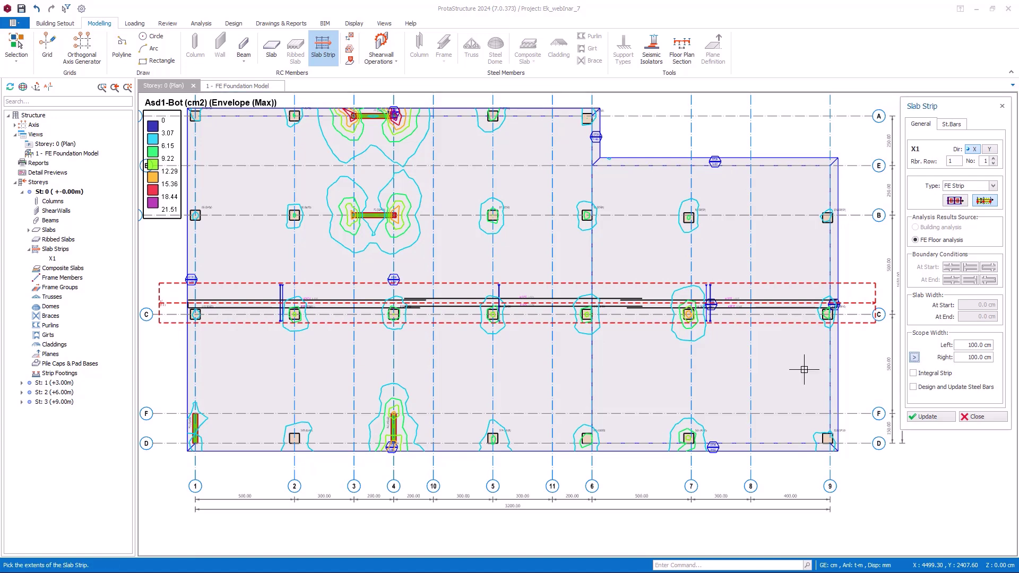
click(163, 348)
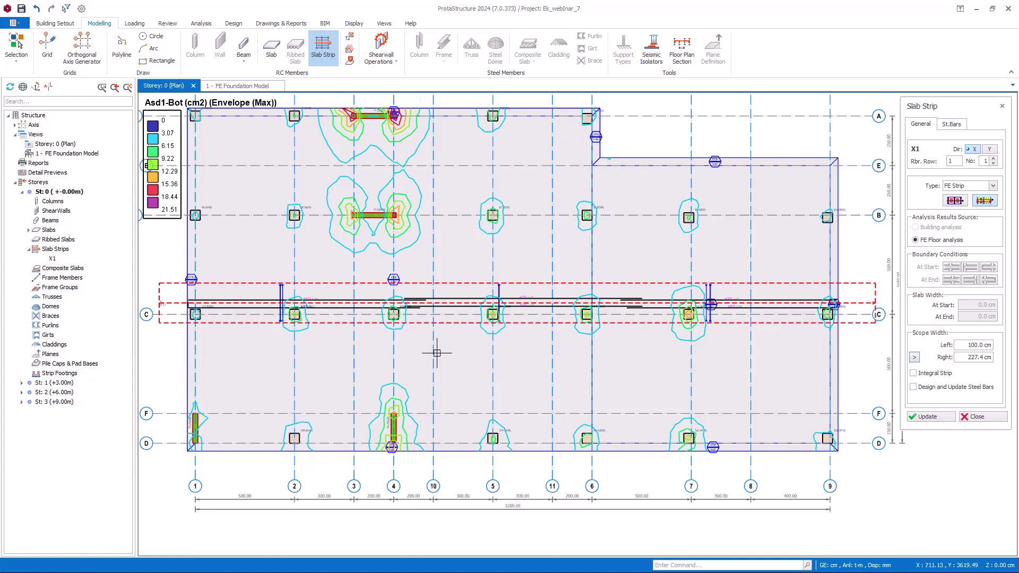
click(930, 416)
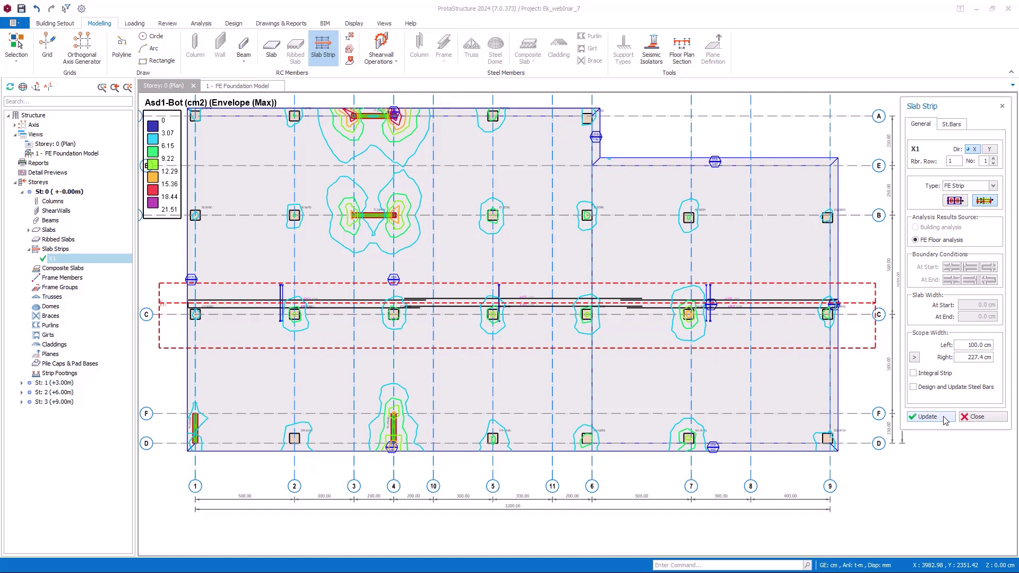
- Delete strip X1's steel bars, update them to suit the widened scope, and inspect the redrawn bars against the contours
right_click(543, 348)
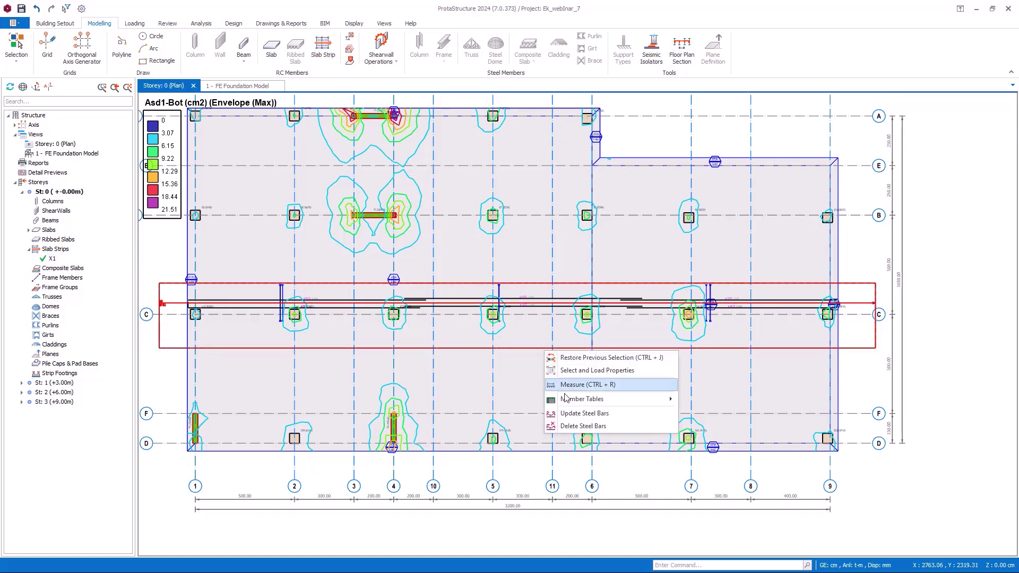
click(575, 418)
right_click(543, 348)
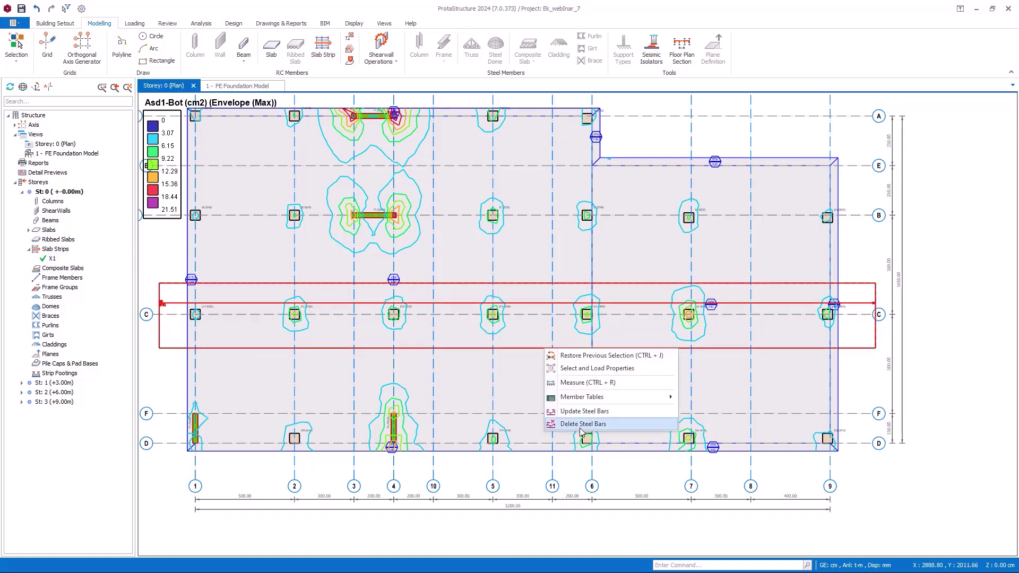
click(584, 416)
scroll(494, 311, up, 5)
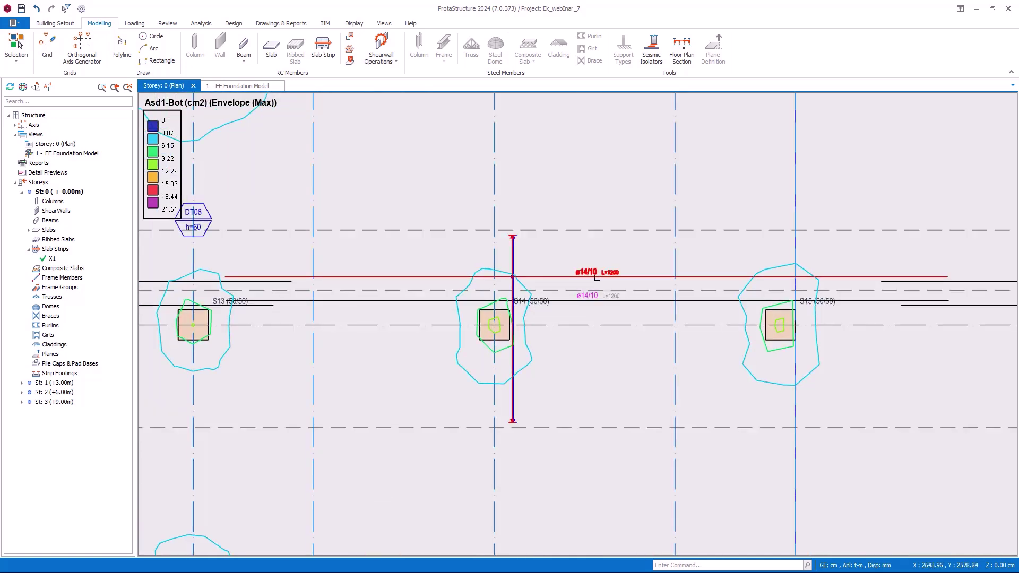
scroll(596, 301, down, 3)
scroll(597, 301, down, 3)
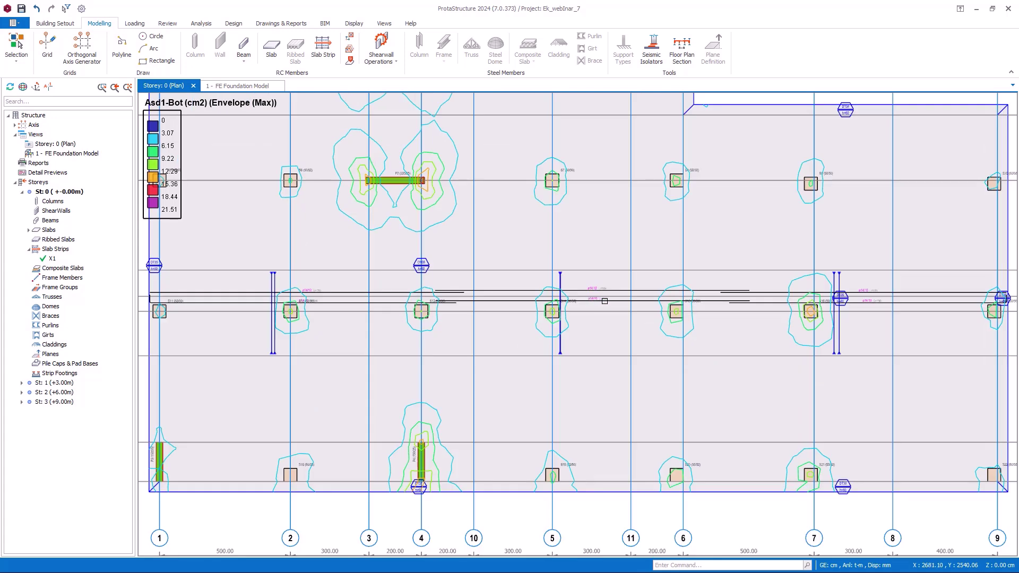
scroll(794, 332, up, 1)
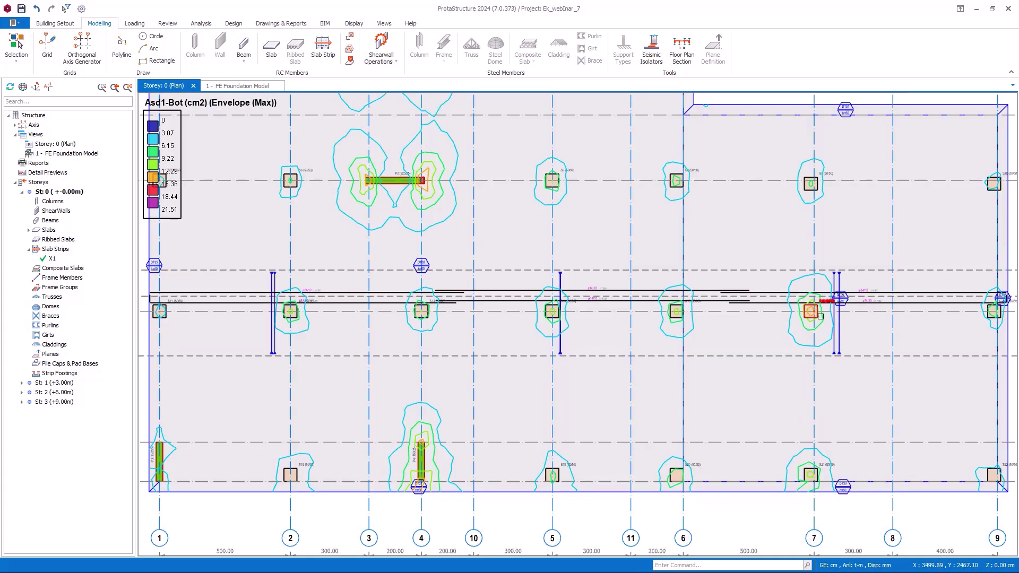
- Turn on the patch layout for all seven columns along axis C, with b1 and b2 set to 300 cm
click(817, 316)
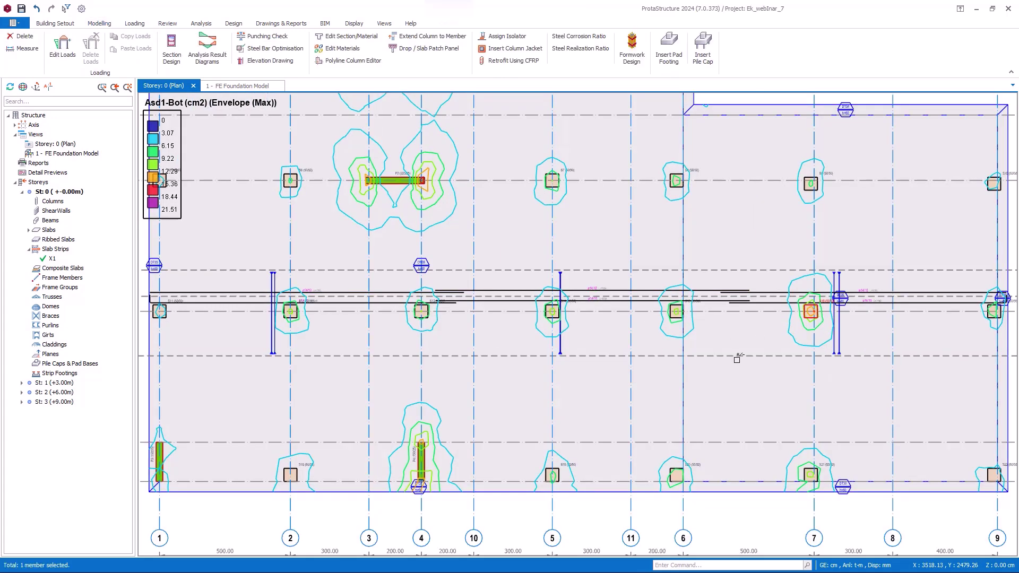
click(679, 312)
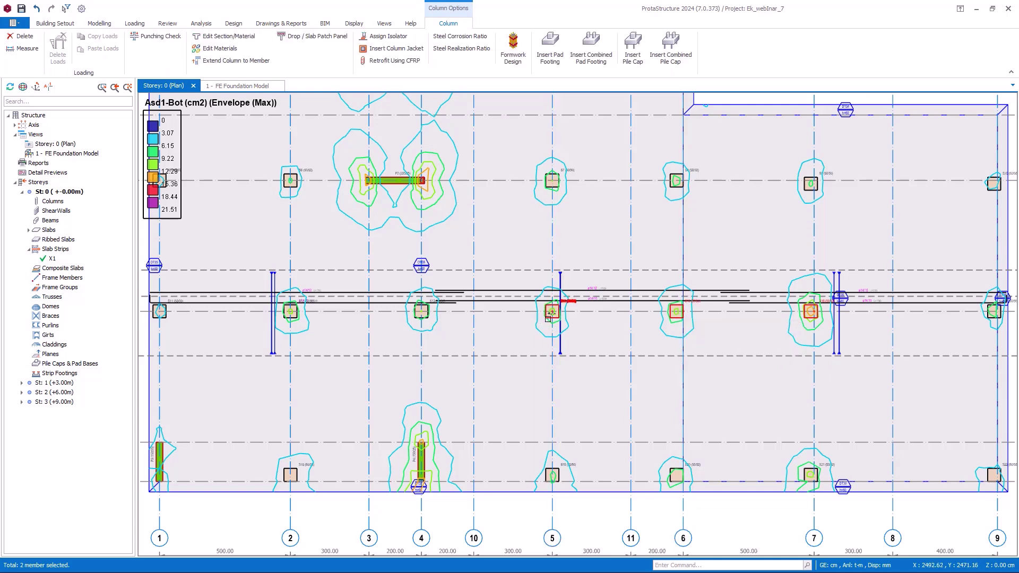
click(551, 313)
click(422, 313)
click(292, 313)
click(160, 312)
click(995, 313)
click(313, 36)
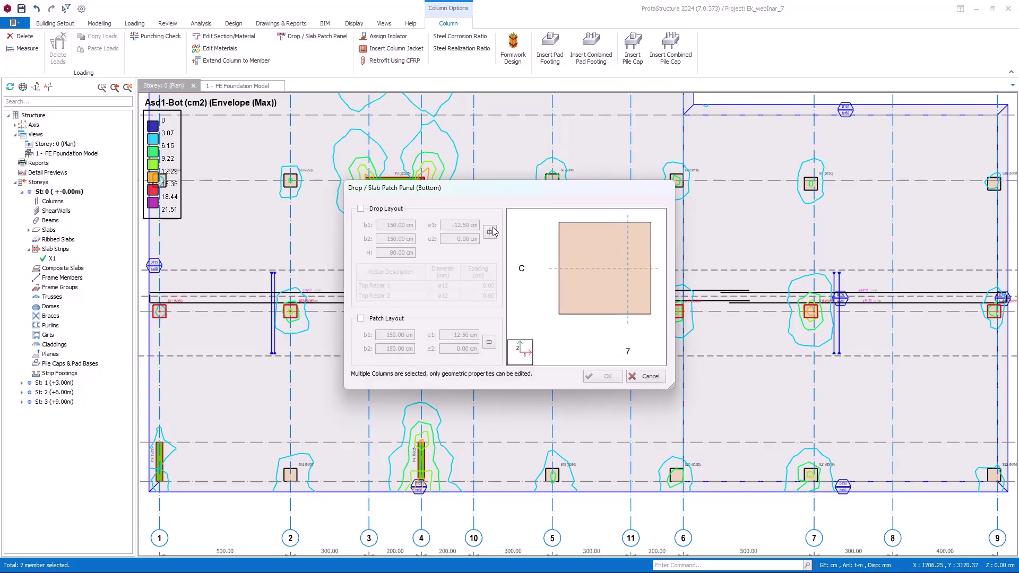
click(361, 318)
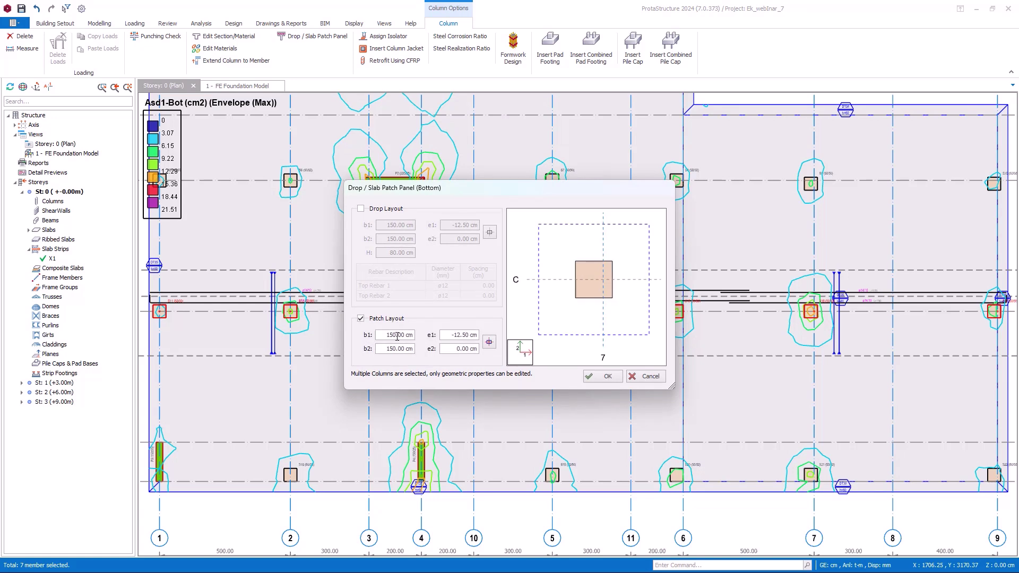
text(300)
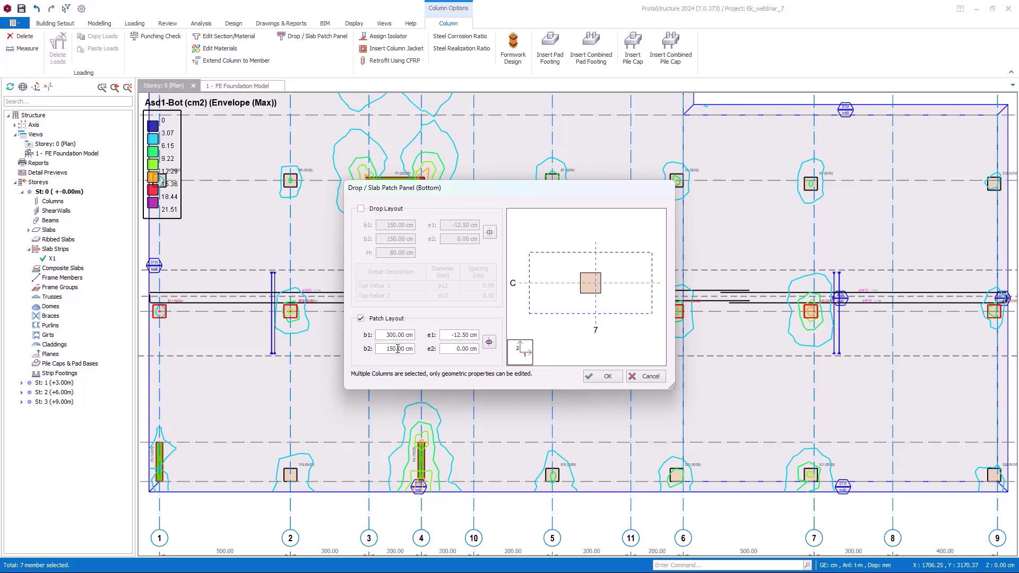
text(300)
click(607, 377)
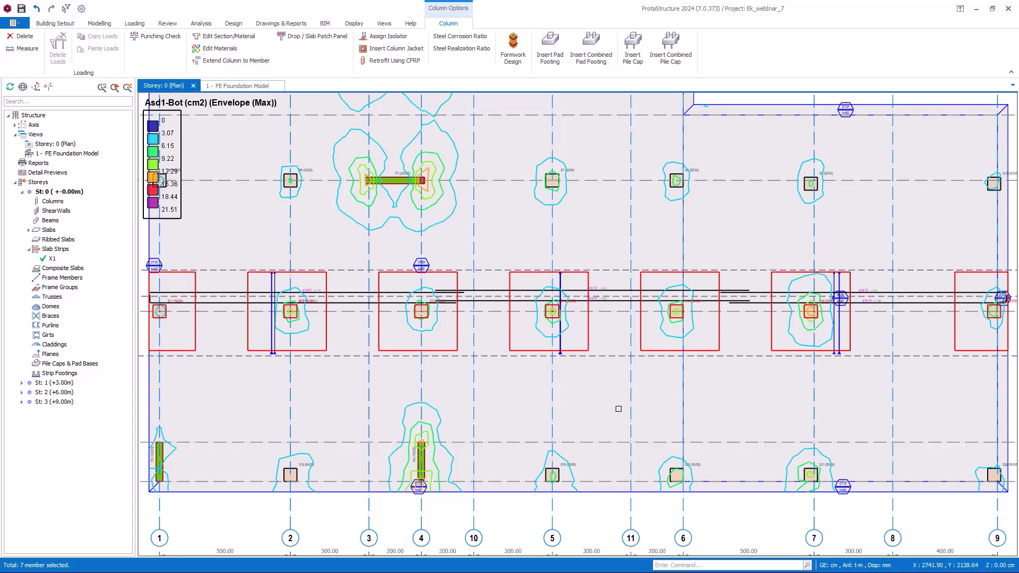
key(Escape)
- Update slab strip X1's steel bars to account for the column patches and inspect the strip and patch bars
middle_drag(296, 391, 346, 384)
click(159, 345)
right_click(159, 348)
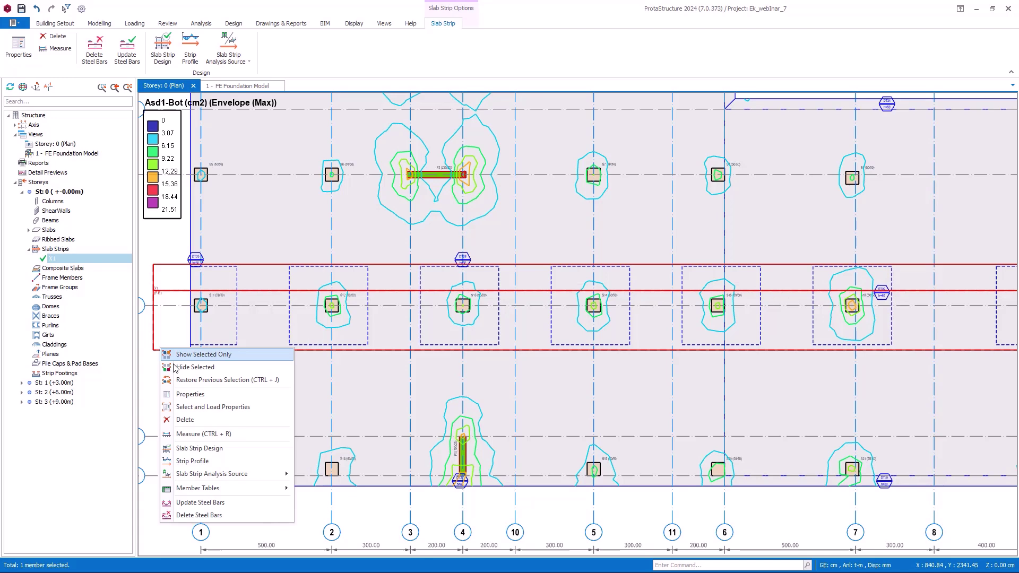
click(211, 504)
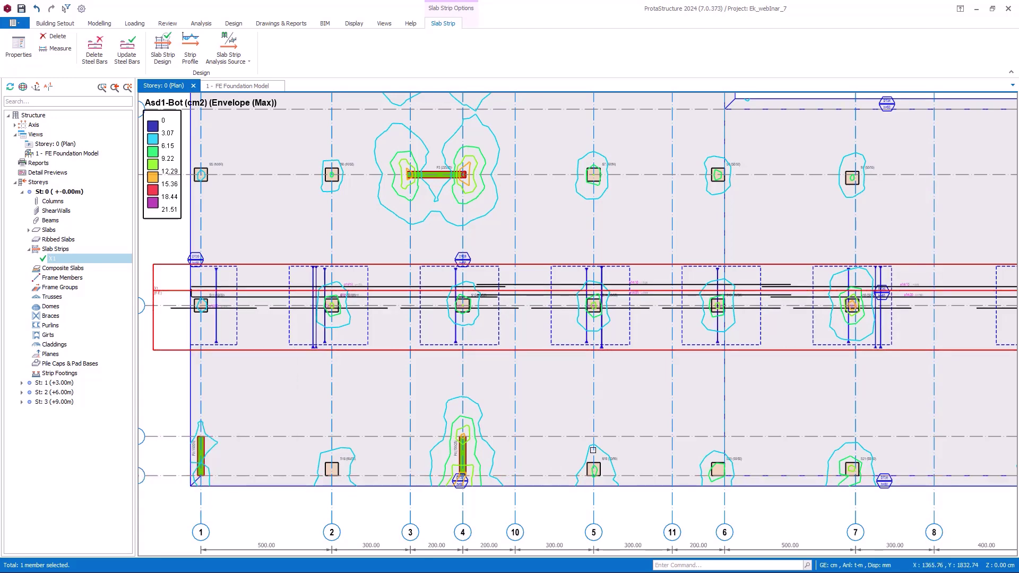
scroll(659, 316, up, 5)
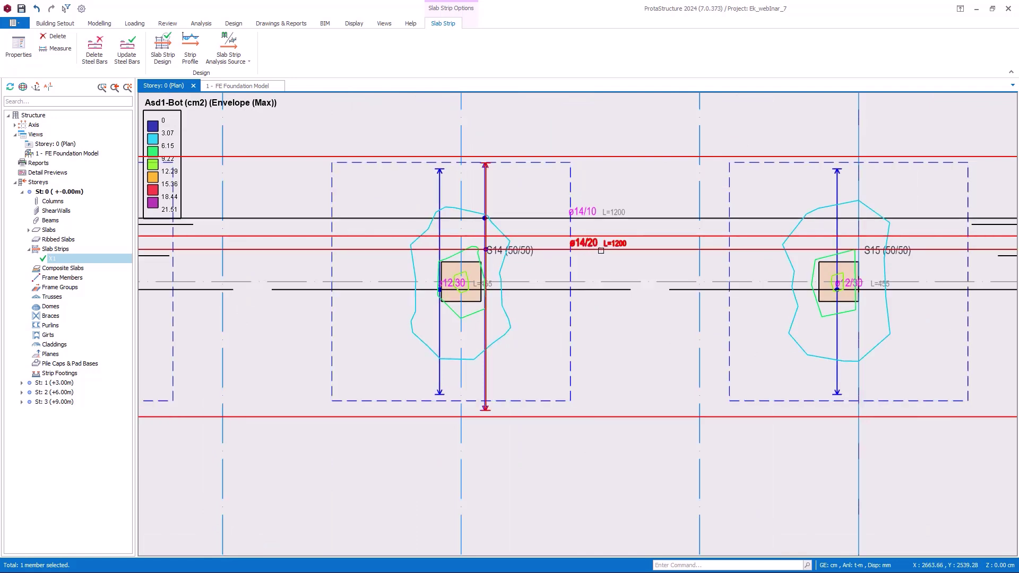
mouse_move(616, 253)
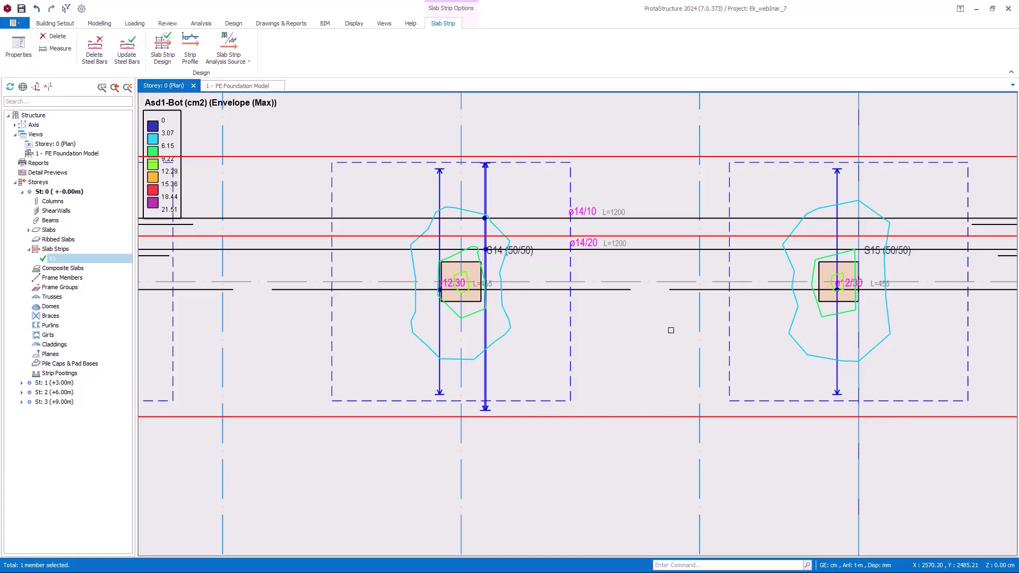
scroll(531, 334, down, 3)
mouse_move(441, 313)
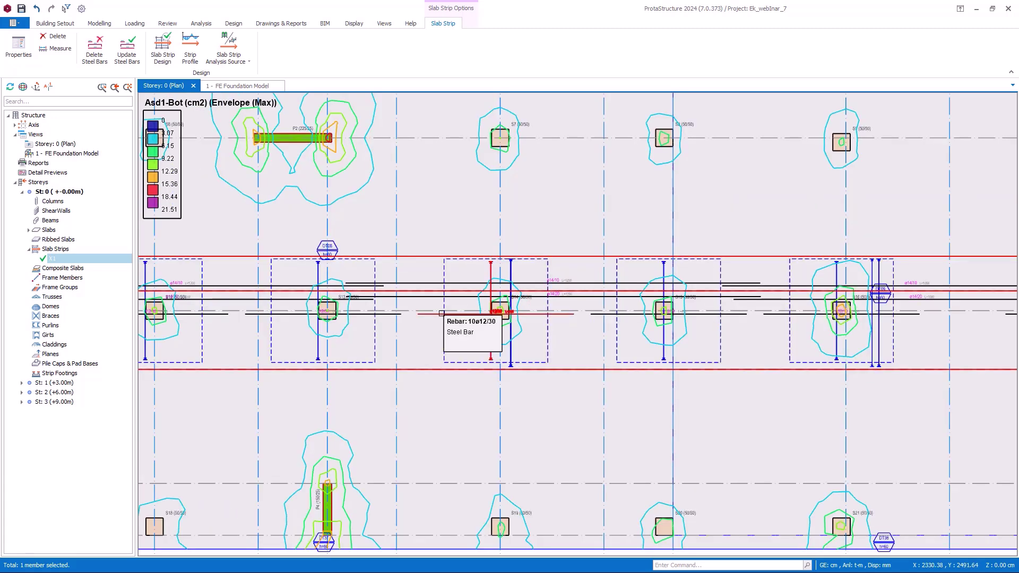
scroll(490, 363, down, 2)
mouse_move(490, 363)
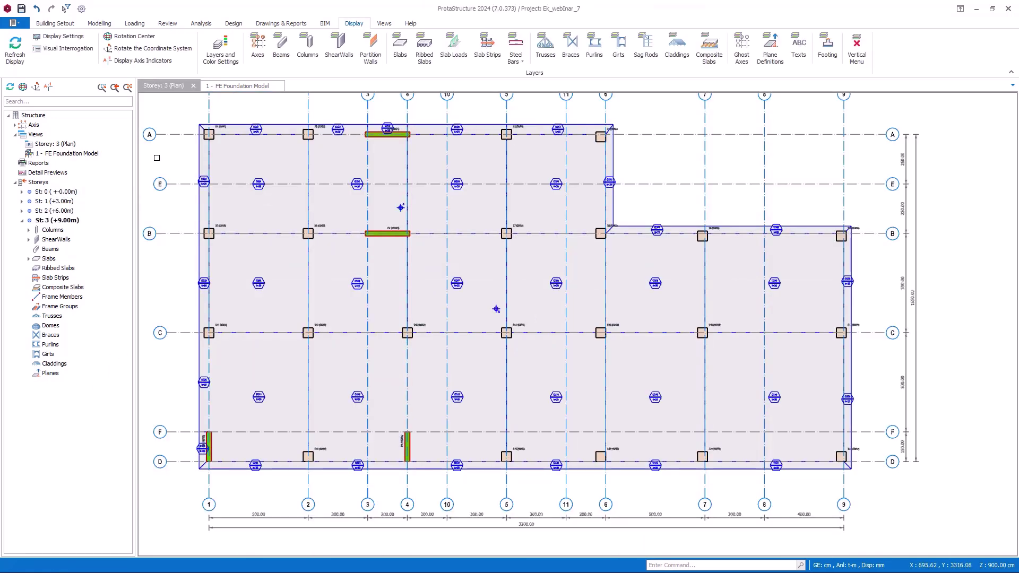
- Open a Building Analysis Model view showing only Storey 3 and display its Asd1-Top and Asd2-Top required steel contours
right_click(164, 86)
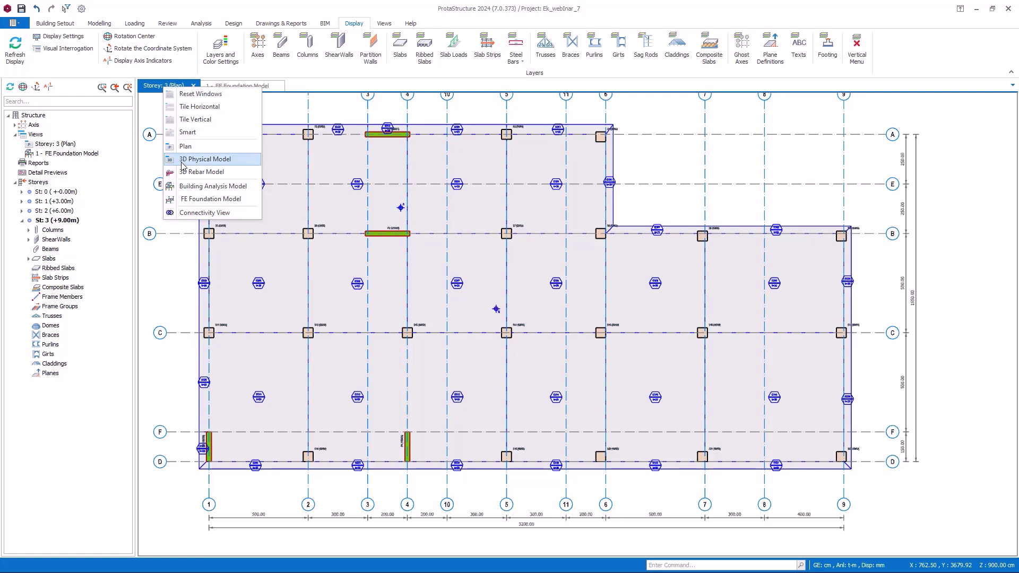
click(213, 187)
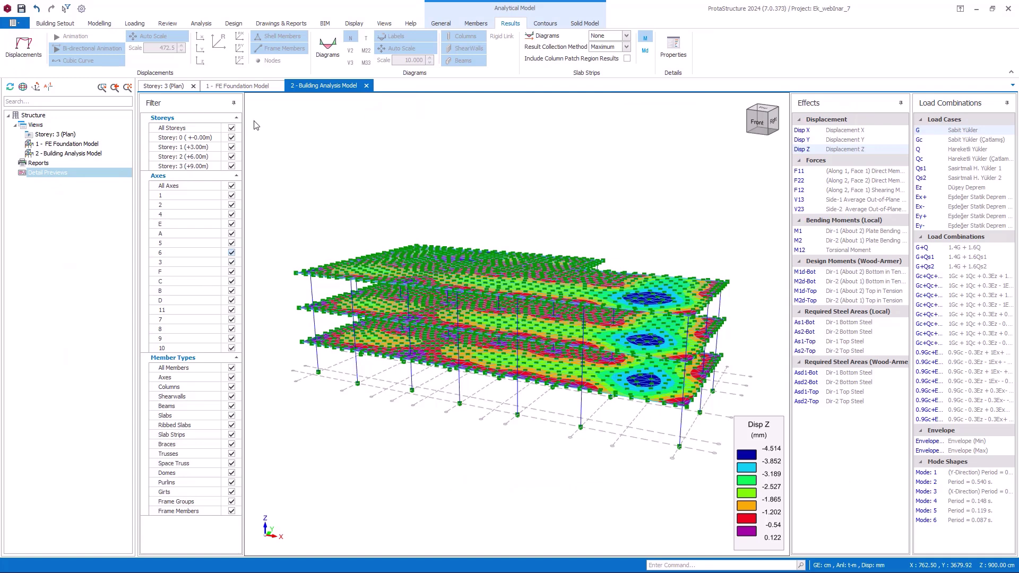
click(232, 128)
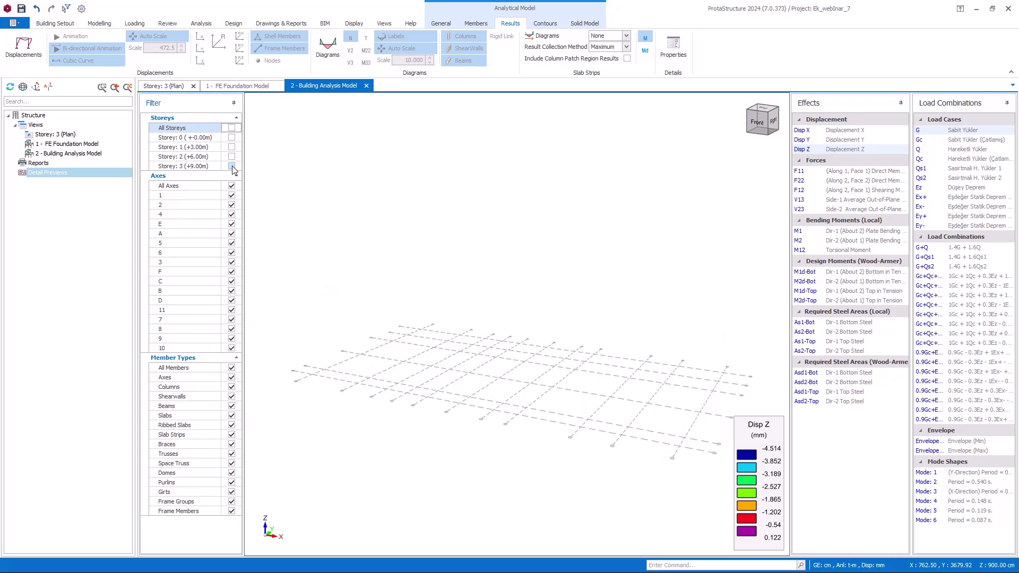
click(232, 166)
middle_drag(512, 347, 495, 332)
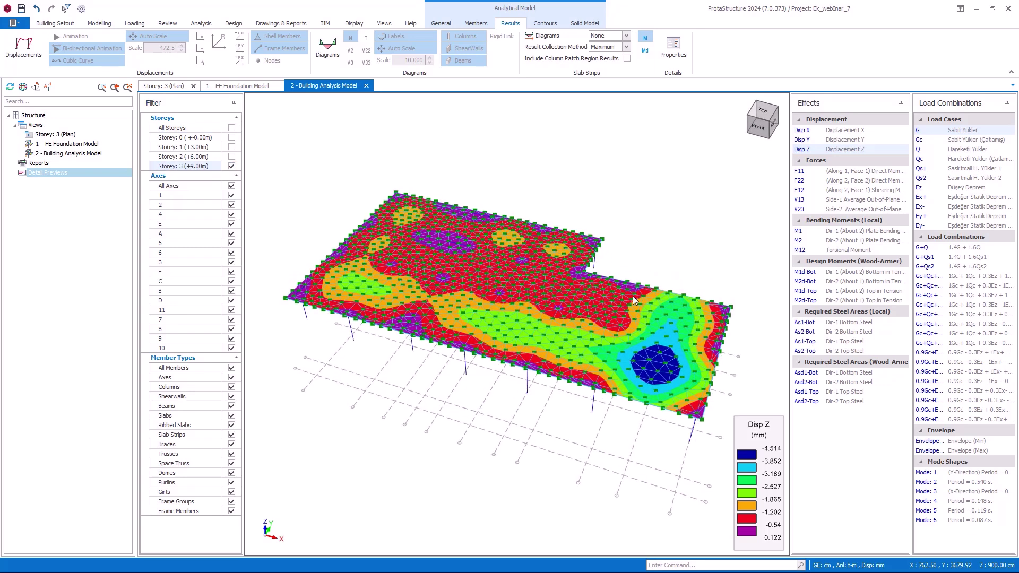
click(806, 392)
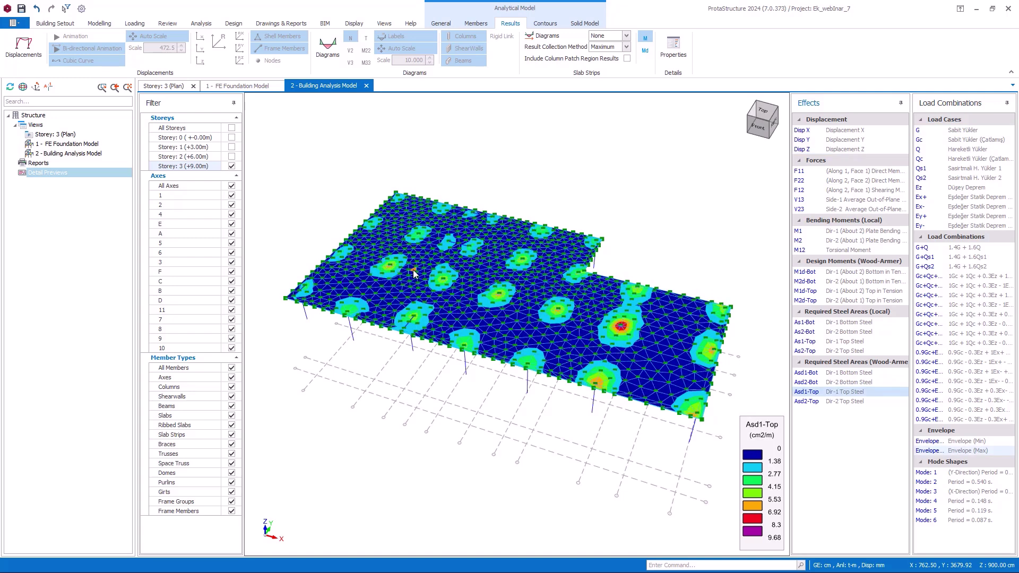
click(853, 402)
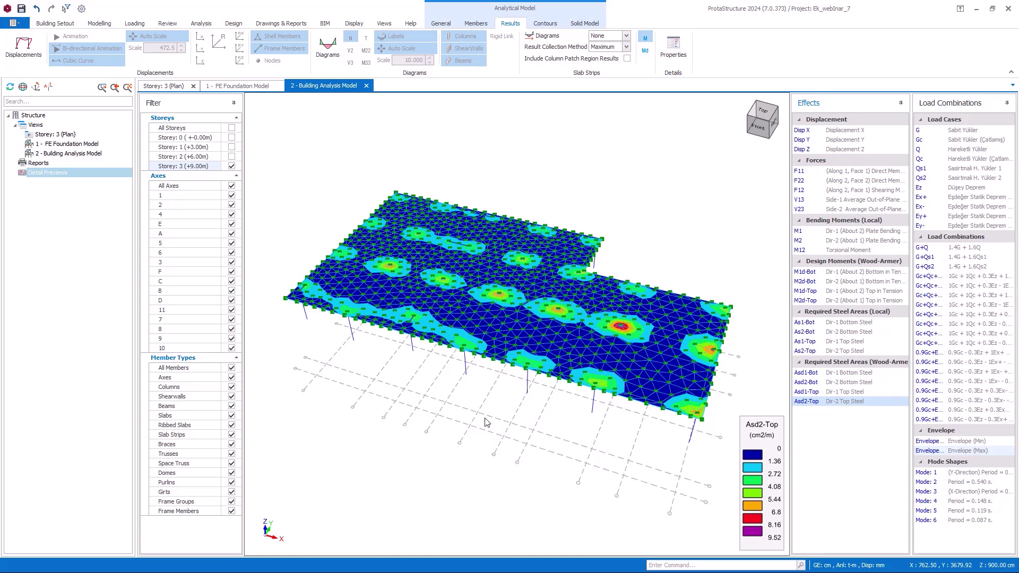
- Show the Asd2-Top Envelope (Max) building analysis contours on the Storey 3 plan
click(168, 86)
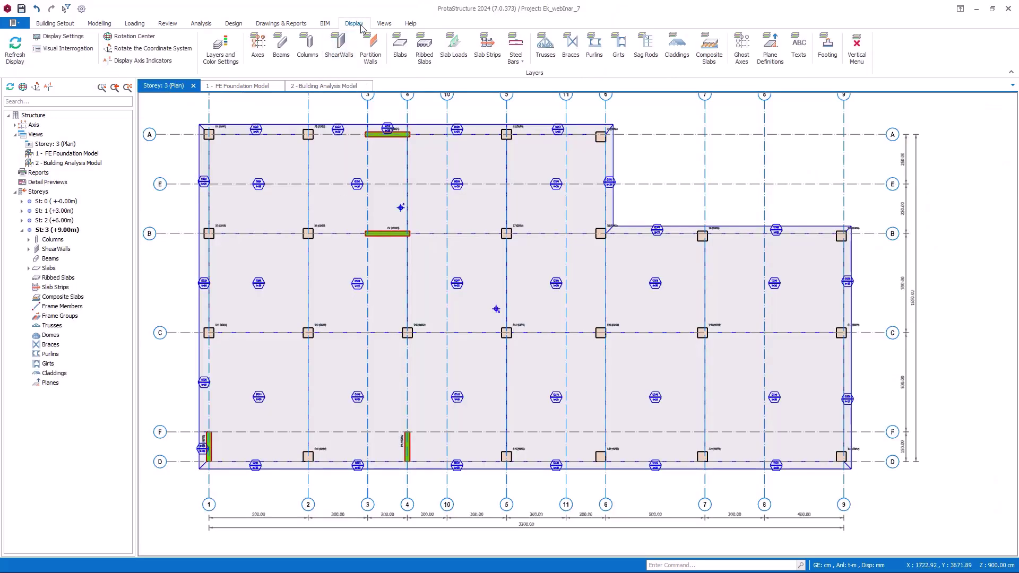
click(80, 49)
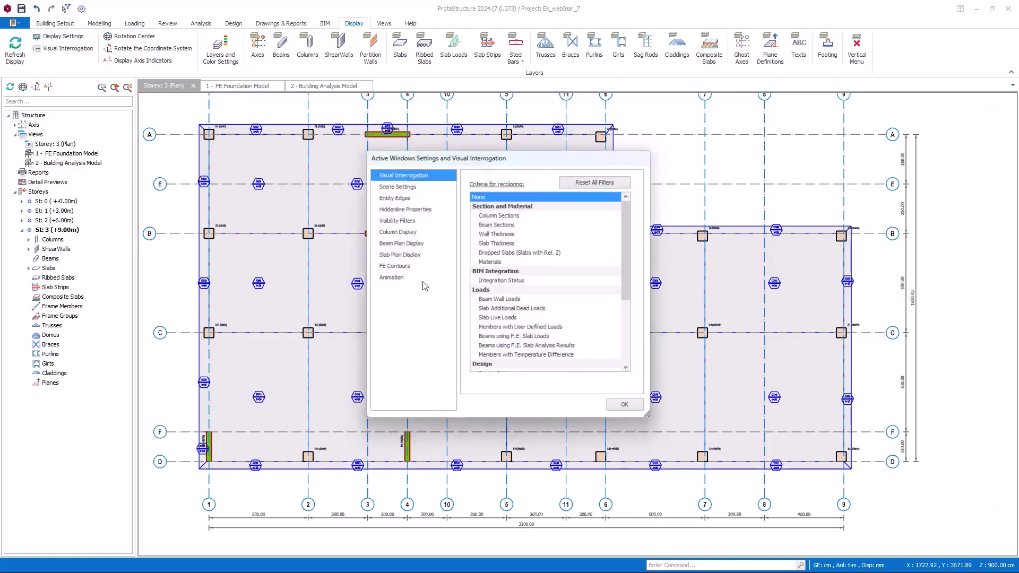
click(397, 270)
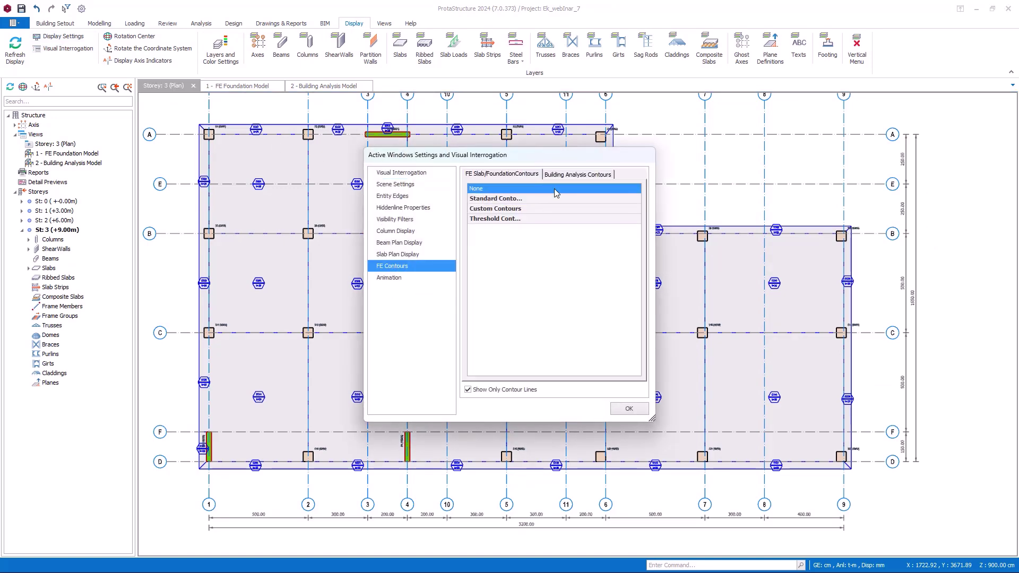
click(567, 175)
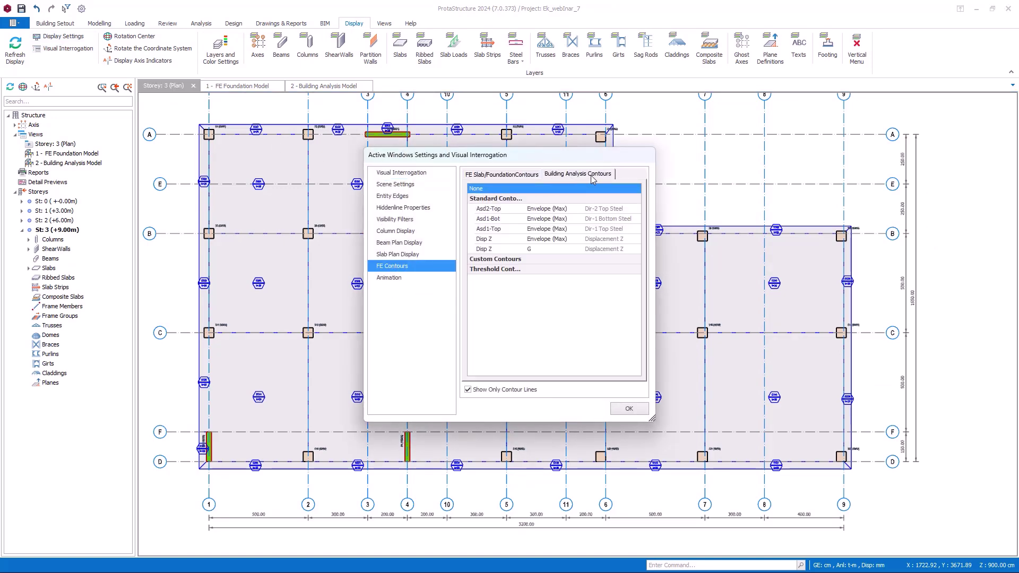
click(488, 209)
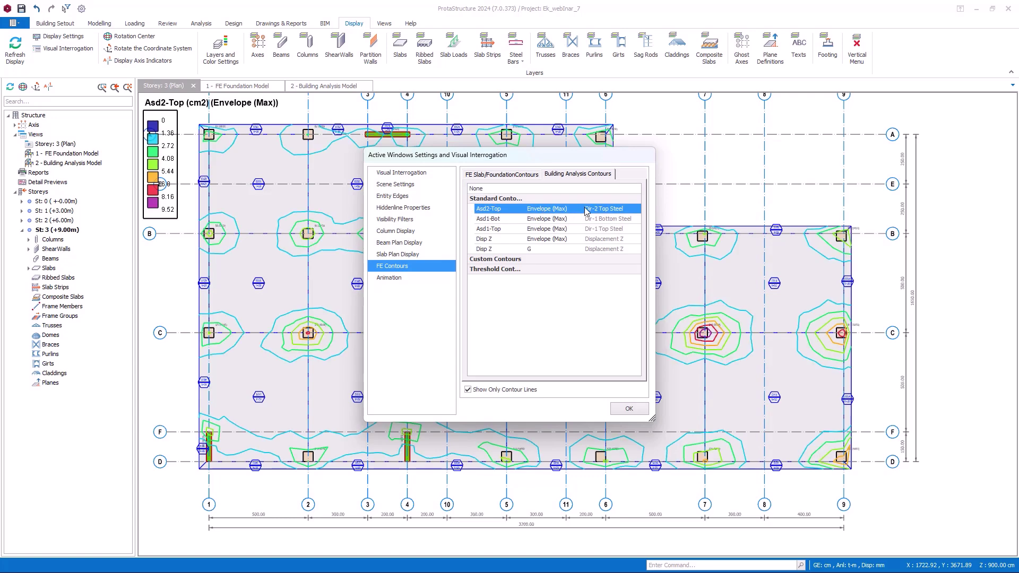
click(630, 409)
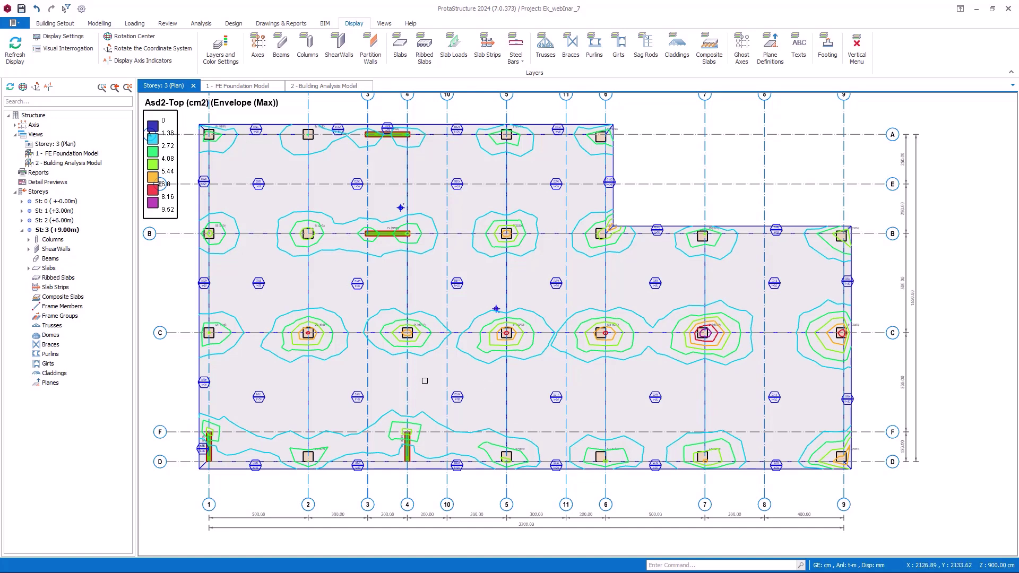
- Insert a Y-direction FE Strip as a fixed band using Building analysis results, across the full slab between axes 5 and 11, near axis 5
click(100, 23)
click(323, 48)
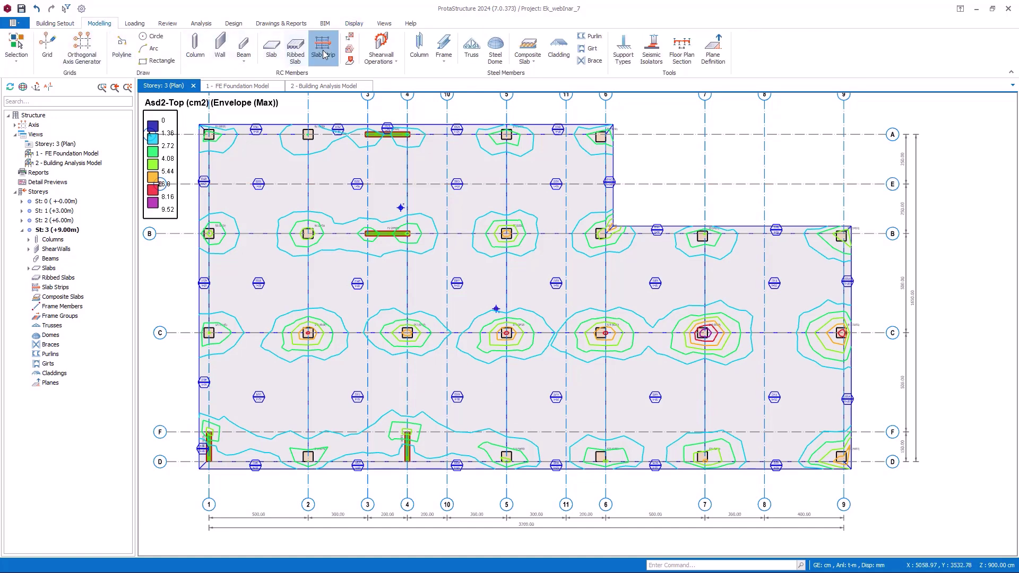
click(961, 186)
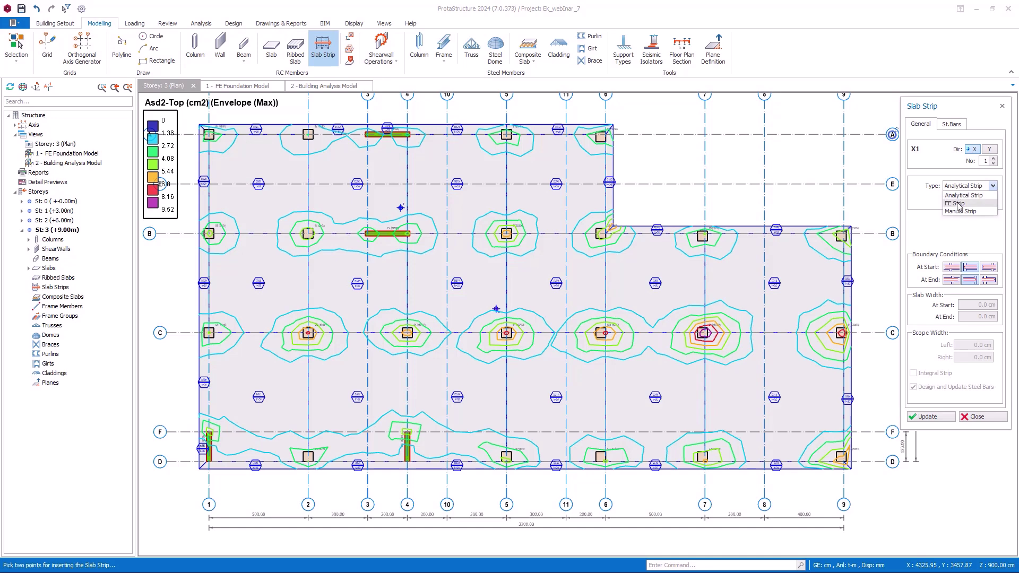
click(959, 204)
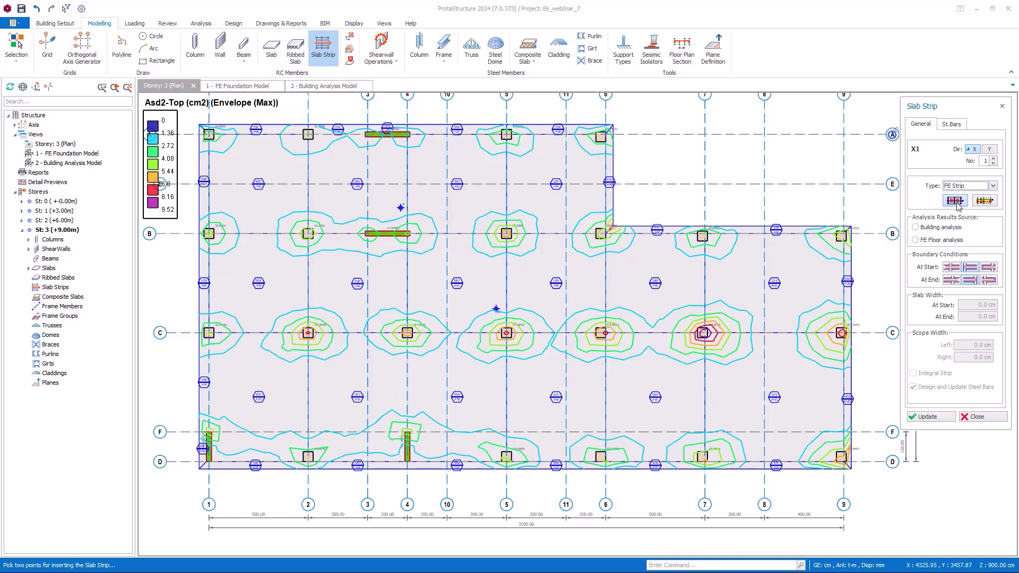
click(985, 202)
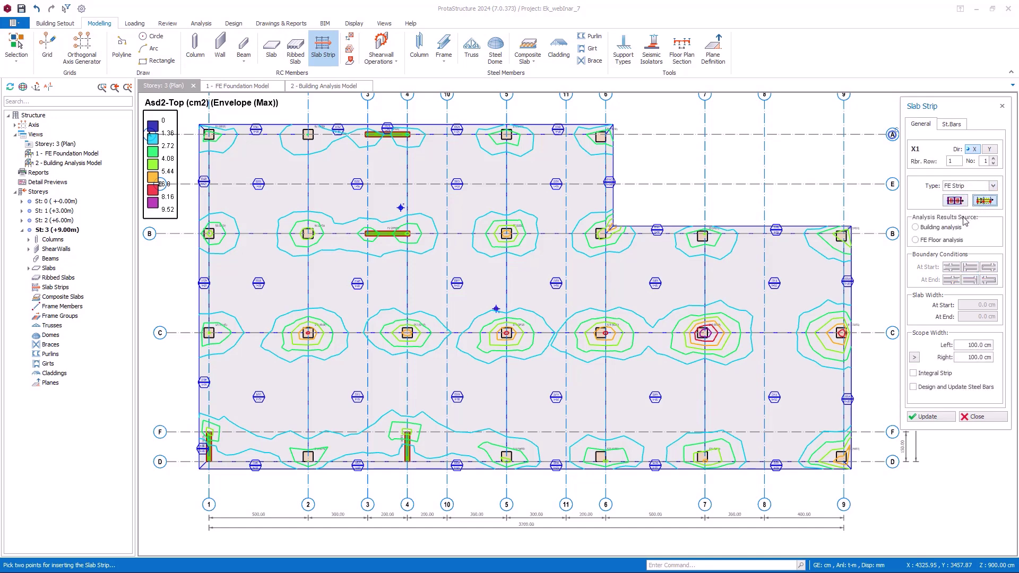
click(934, 237)
click(990, 150)
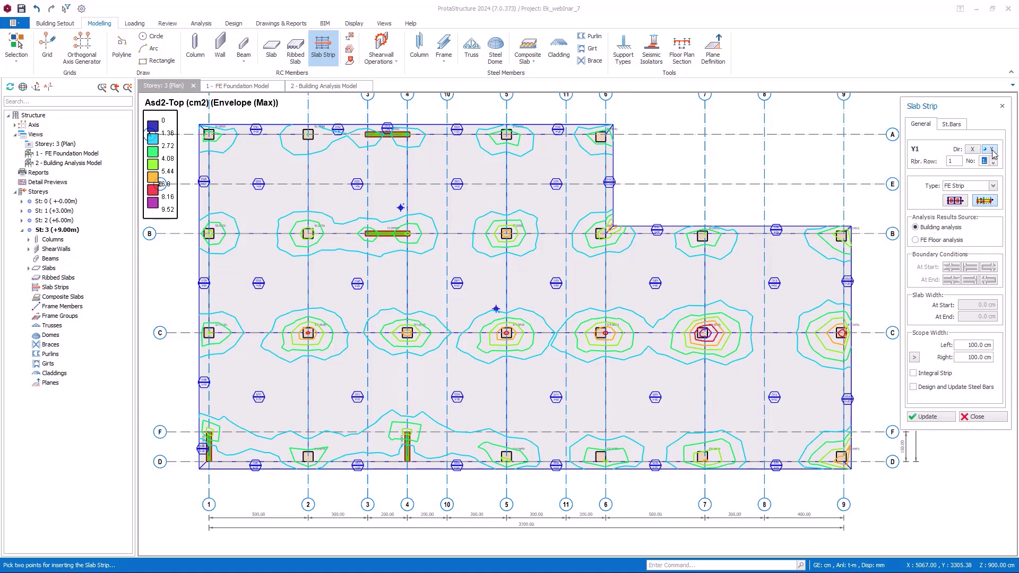
click(522, 490)
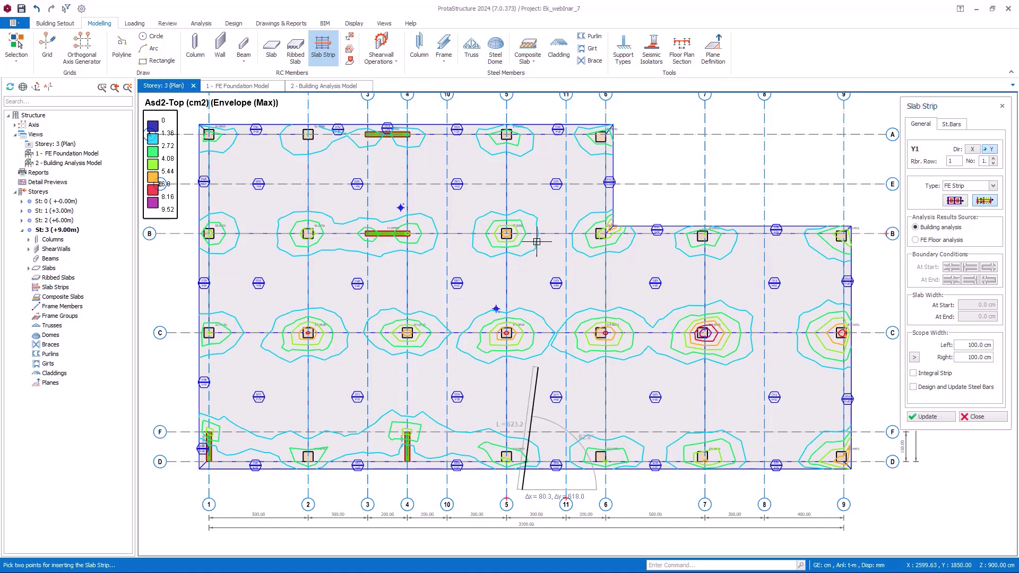
click(526, 106)
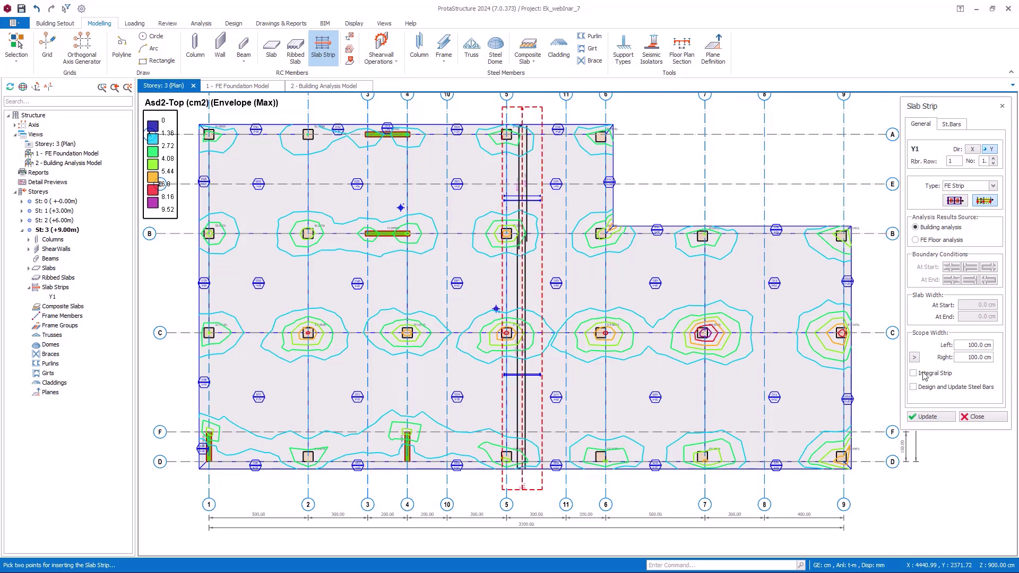
- Widen slab strip Y1's scope to about 329 cm left and 163 cm right by picking its extents, and update the strip
click(914, 359)
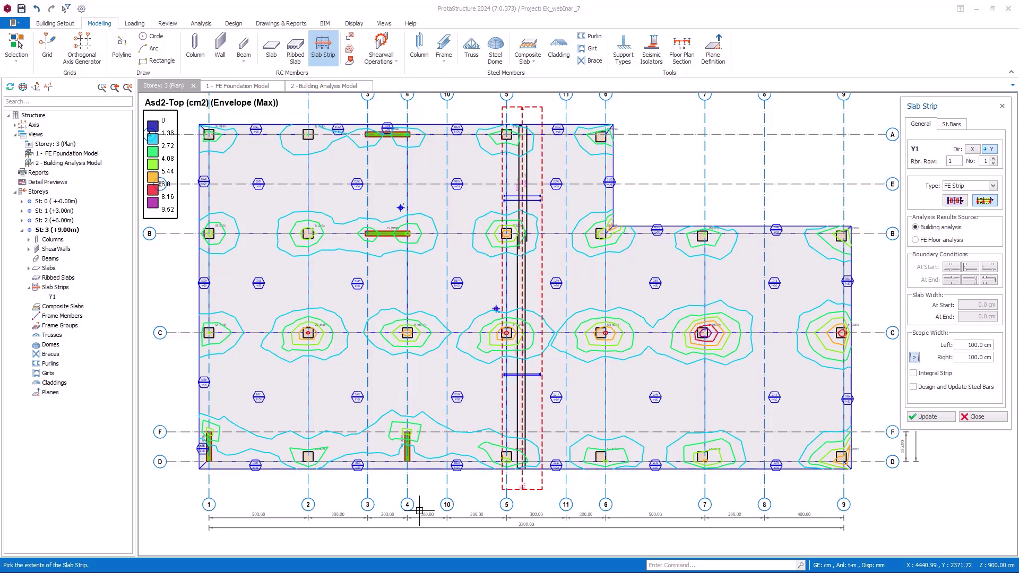
click(457, 484)
click(945, 418)
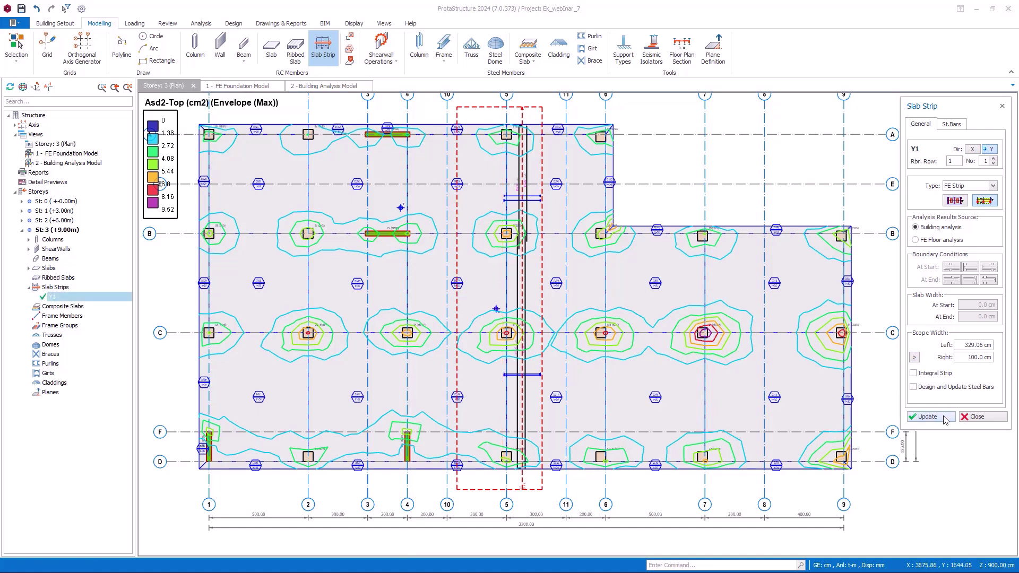
click(914, 358)
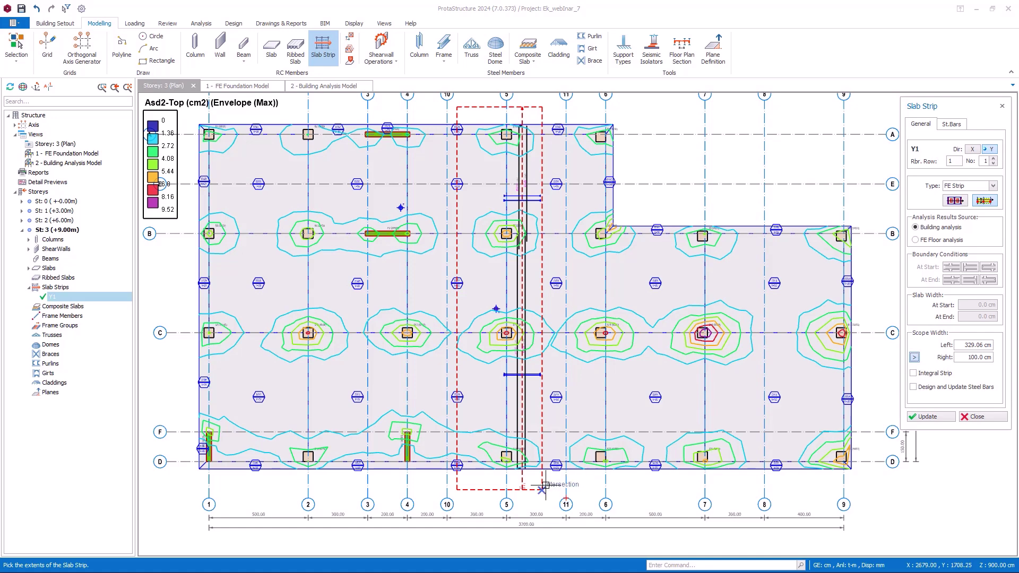
click(555, 484)
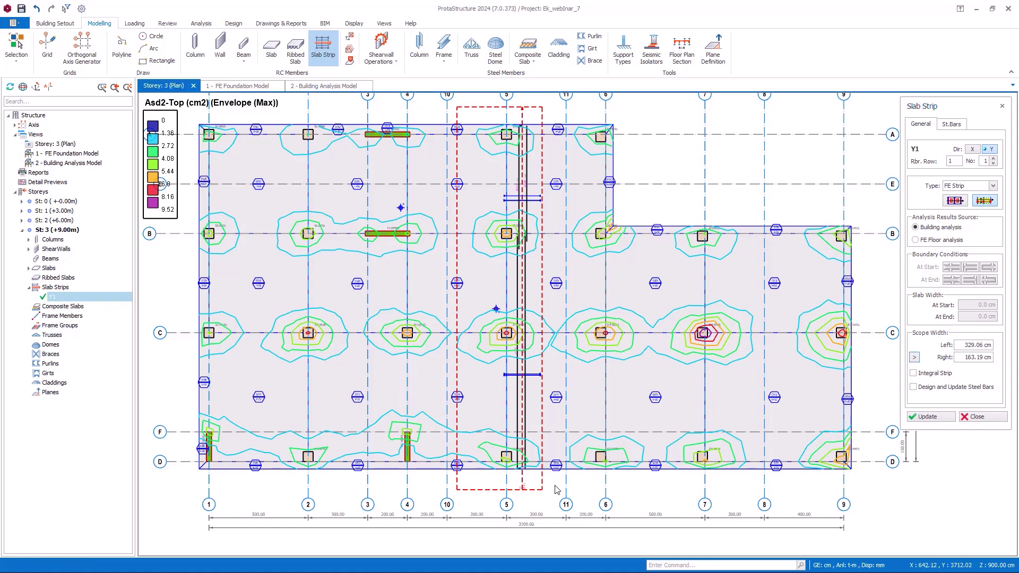
click(934, 419)
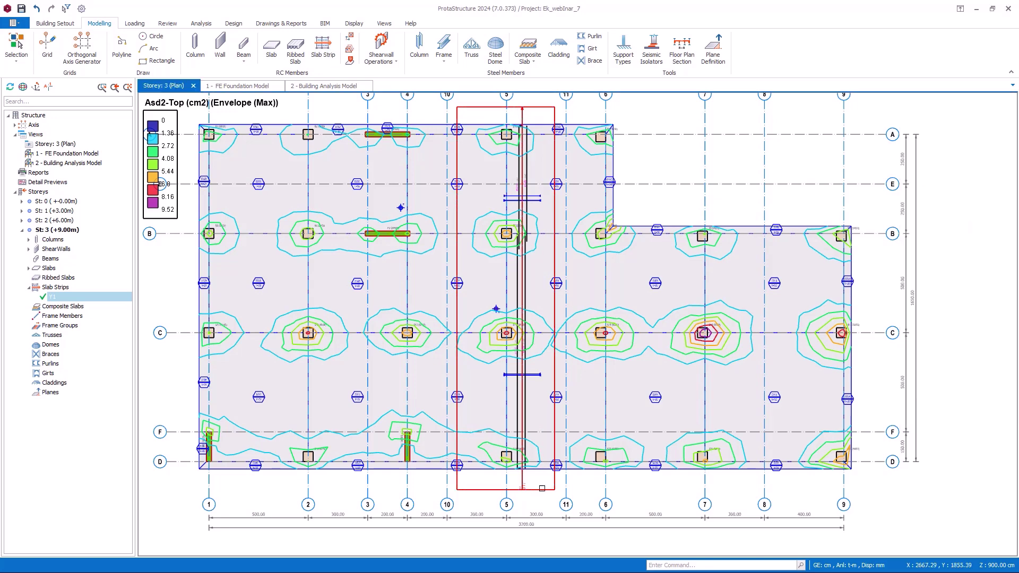
- Delete slab strip Y1's existing steel bars, regenerate them for the widened scope, and inspect the bars on the plan
right_click(543, 491)
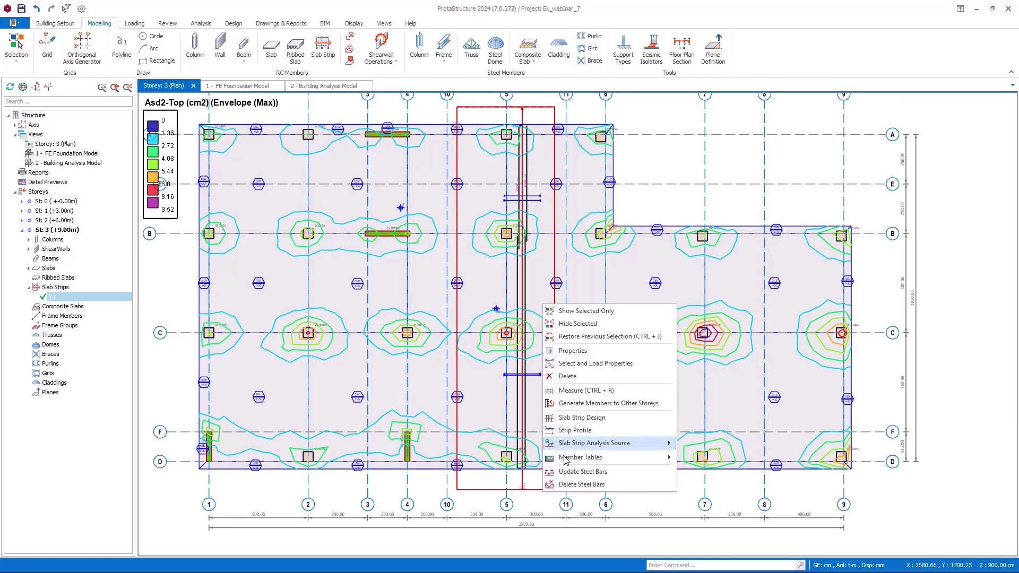
click(576, 484)
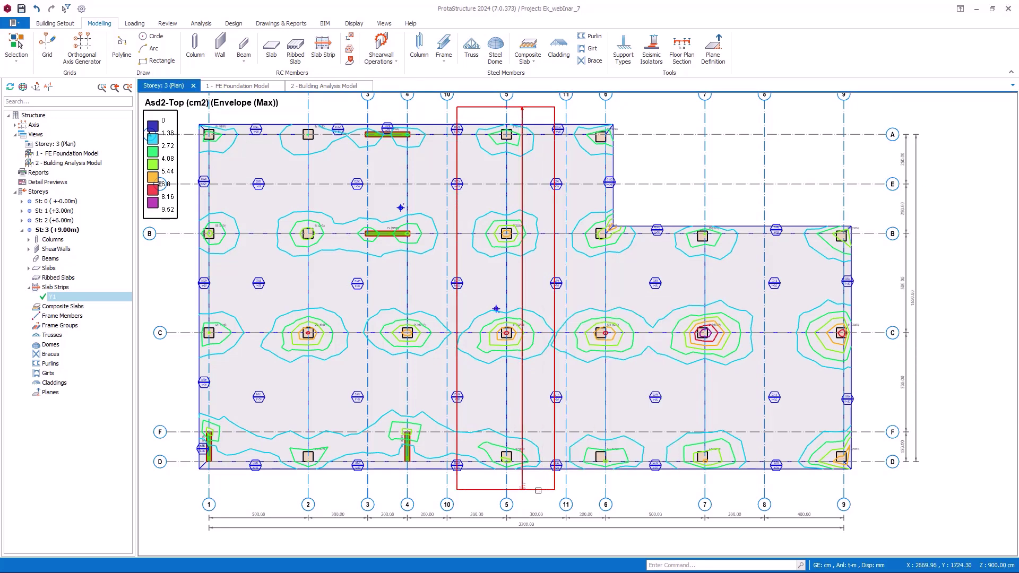
right_click(545, 487)
click(562, 467)
scroll(521, 225, up, 4)
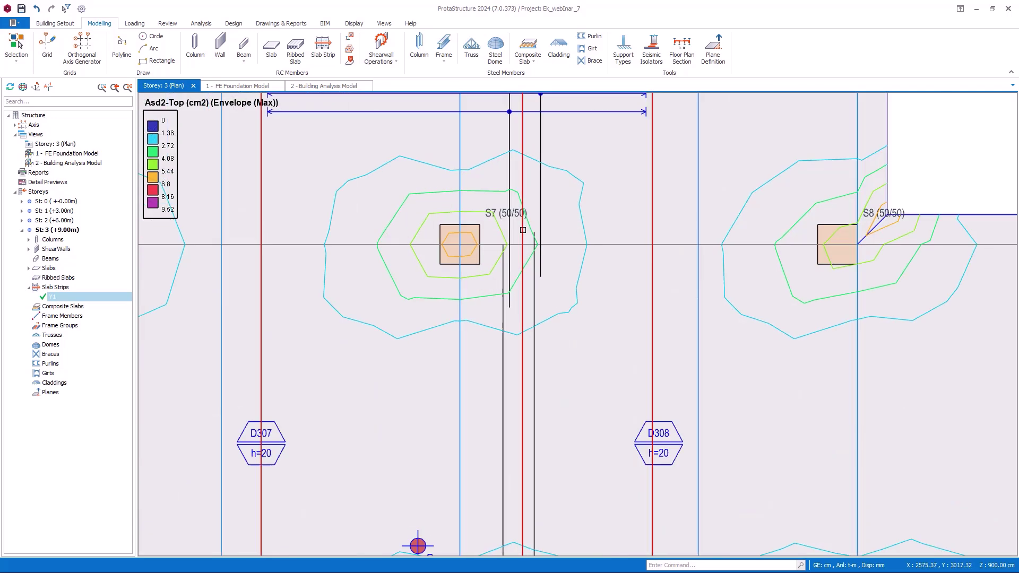
middle_drag(515, 234, 515, 218)
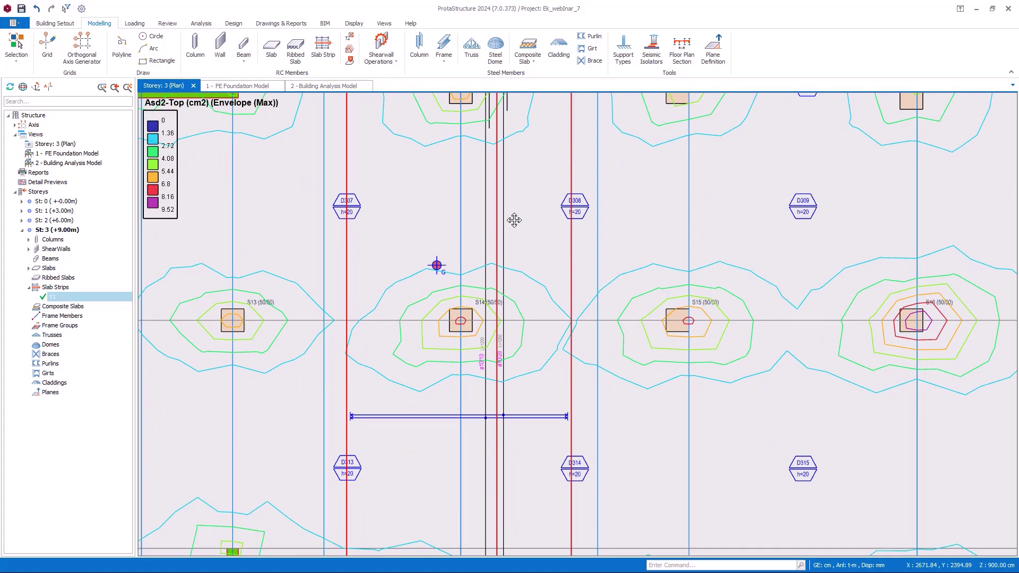
scroll(484, 352, down, 3)
scroll(529, 346, down, 2)
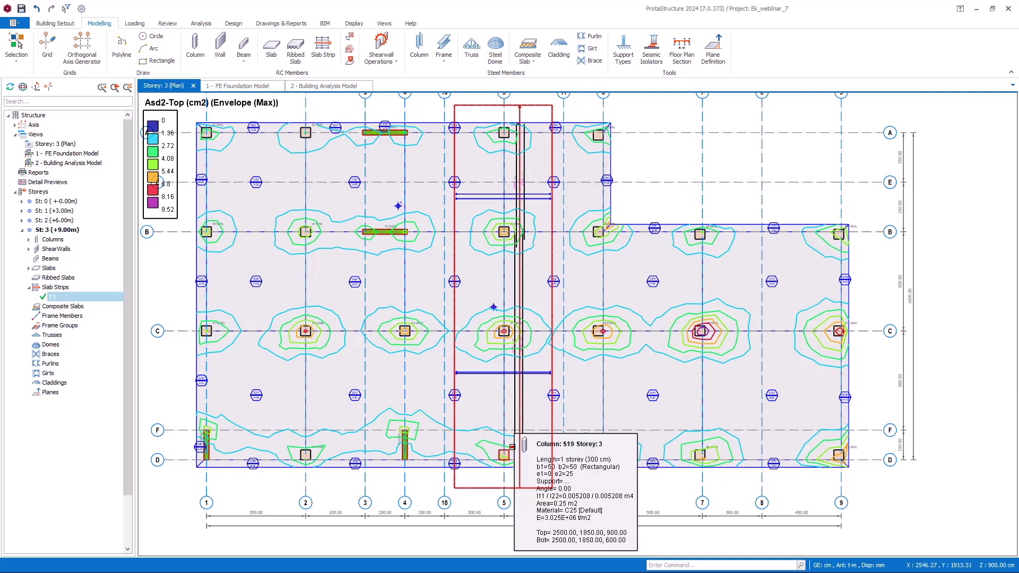
- Add a 400 × 400 cm slab patch layout to the four columns along axis 5 within strip Y1
click(505, 453)
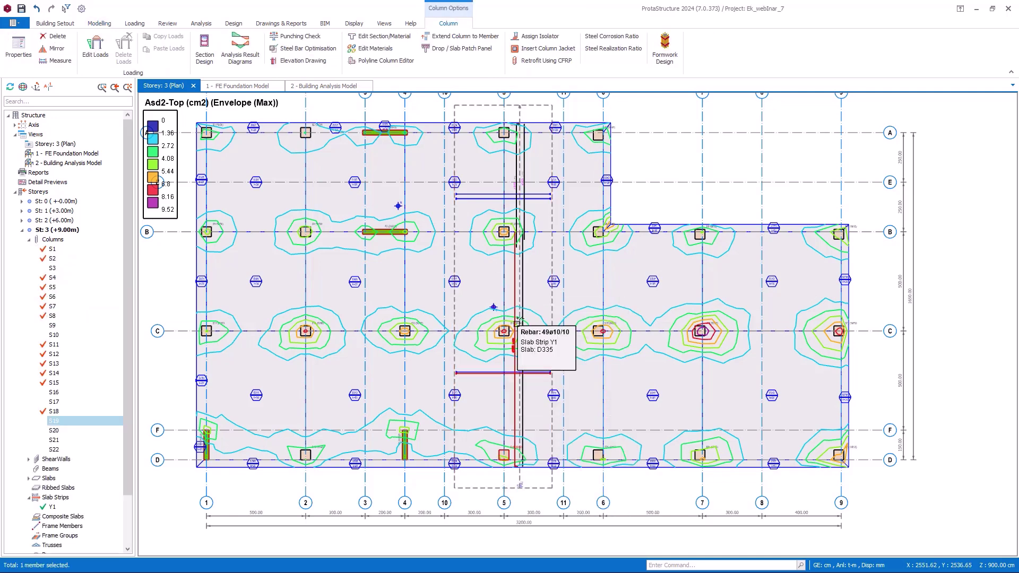
click(505, 330)
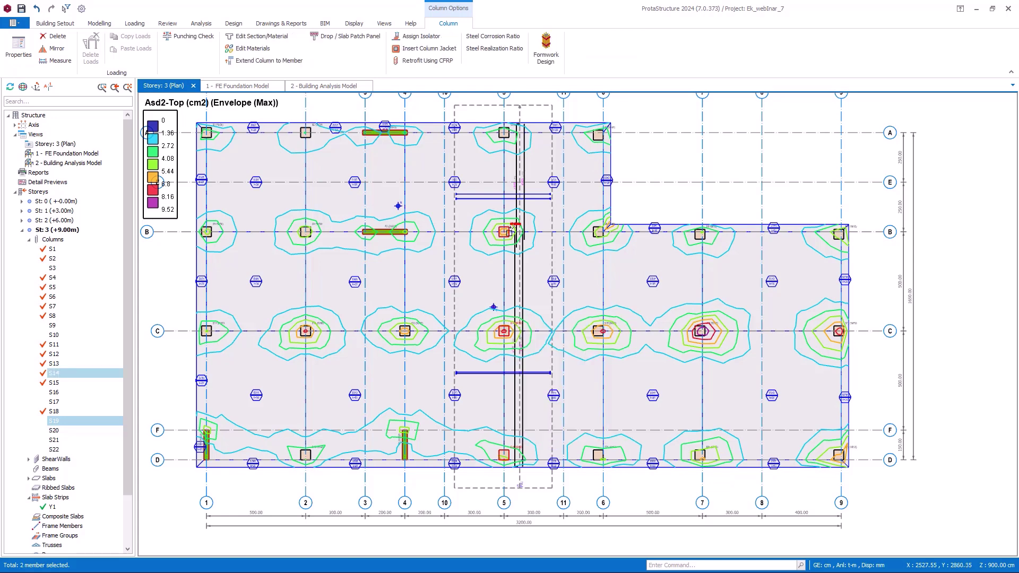
click(504, 232)
click(504, 134)
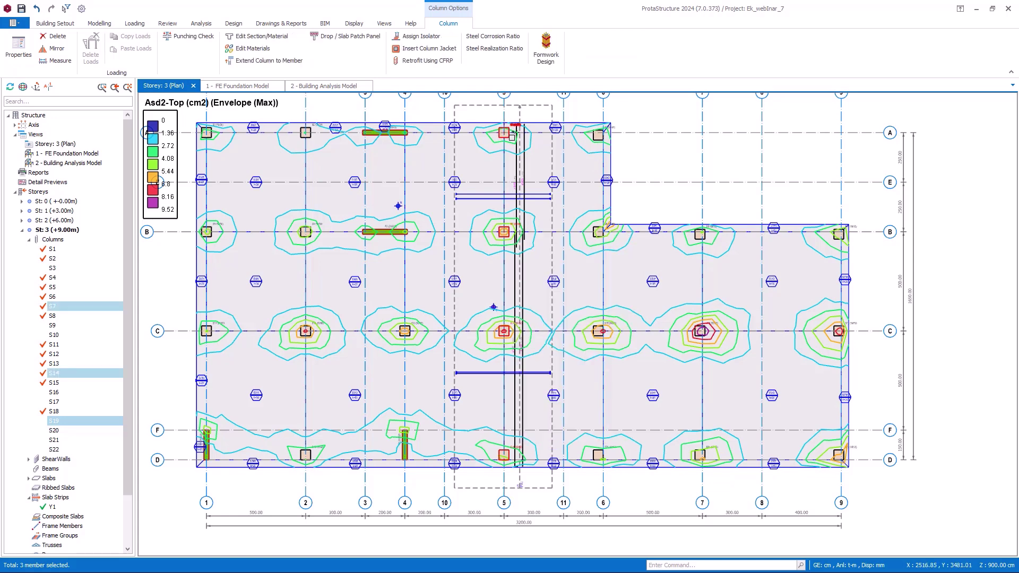
click(363, 45)
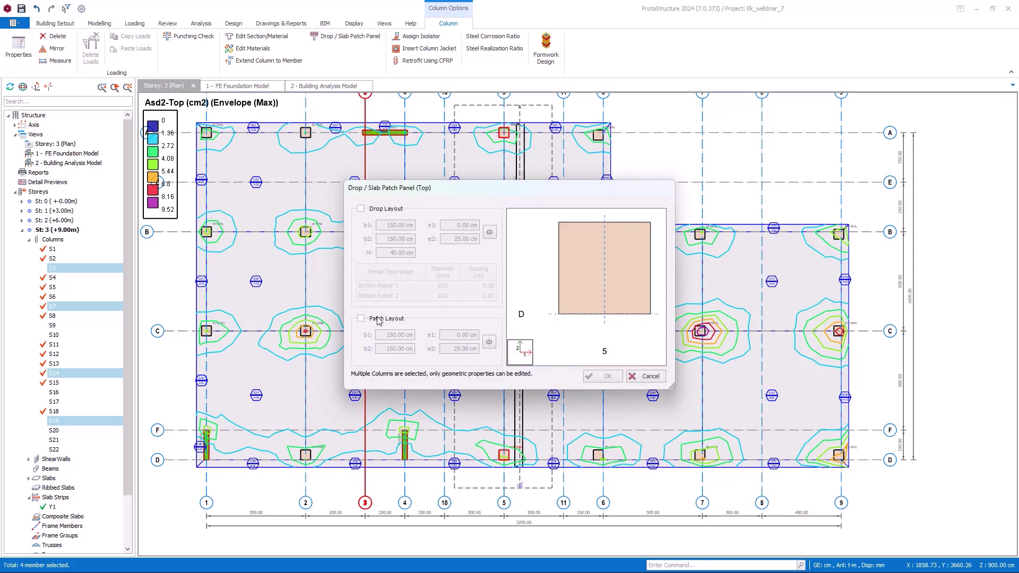
click(383, 320)
drag(398, 337, 375, 332)
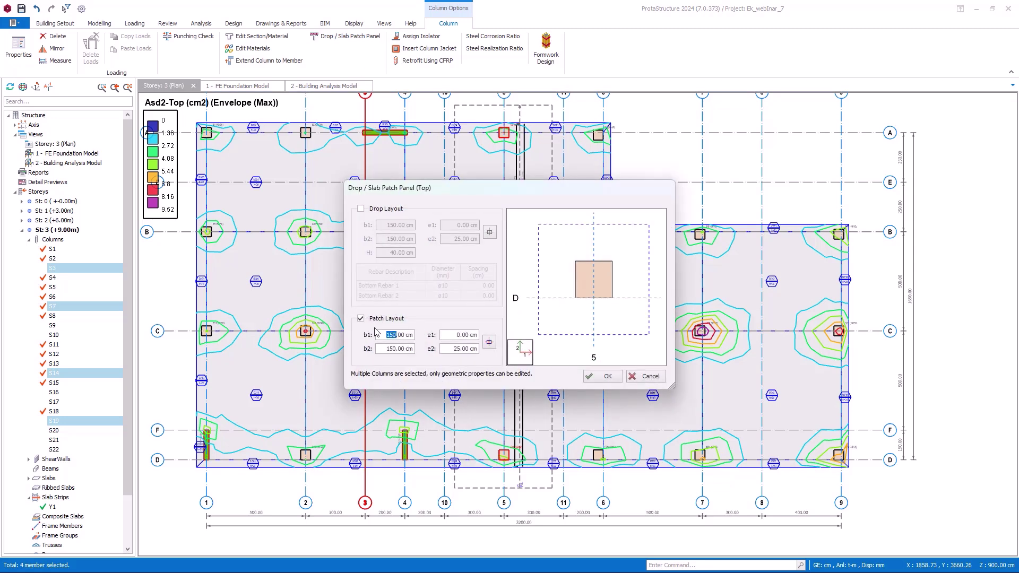
text(400)
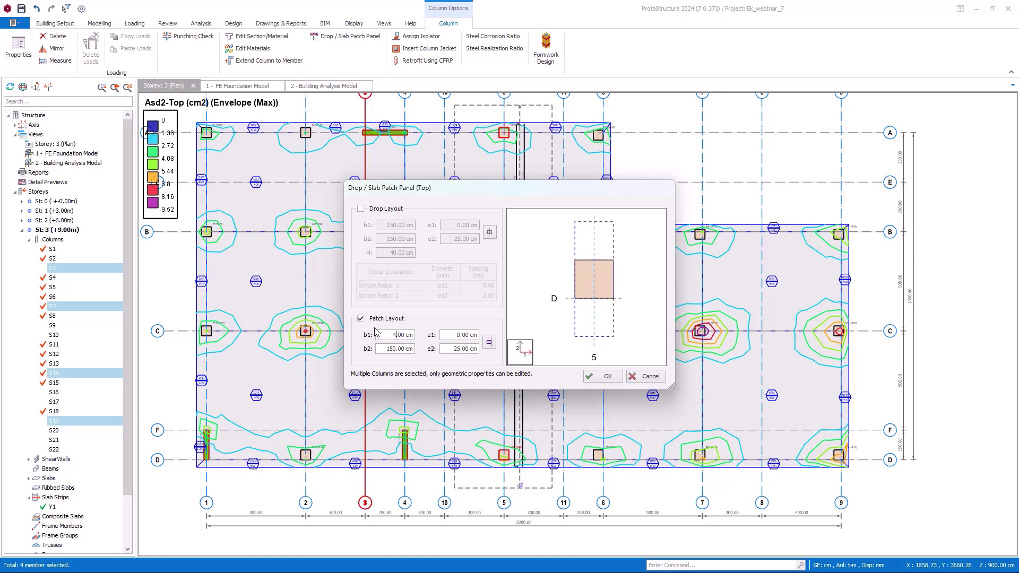
drag(398, 350, 376, 348)
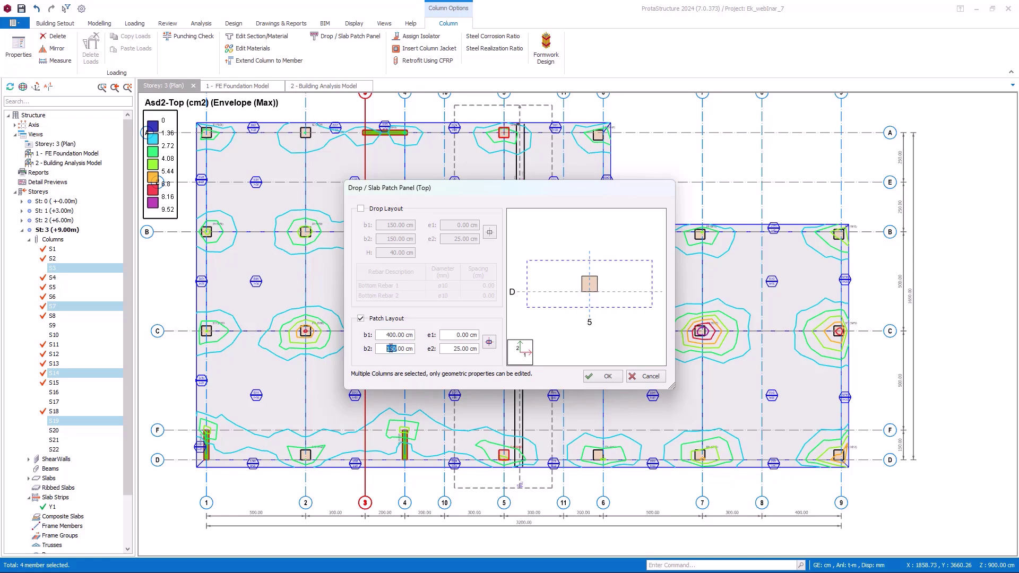
text(400)
click(607, 376)
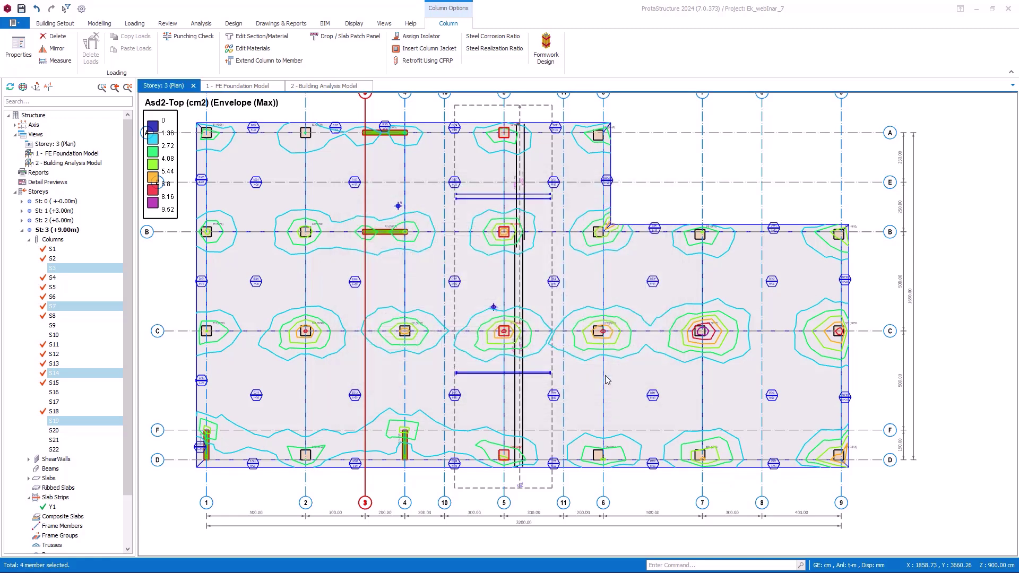
- Delete slab strip Y1's steel bars and regenerate them to account for the four column patches
click(538, 485)
right_click(539, 485)
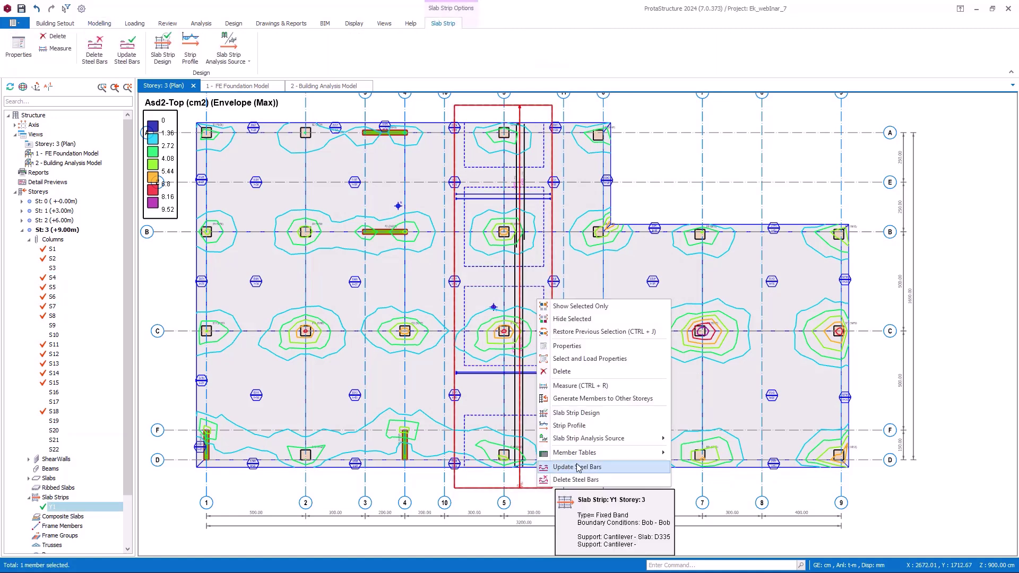
click(588, 481)
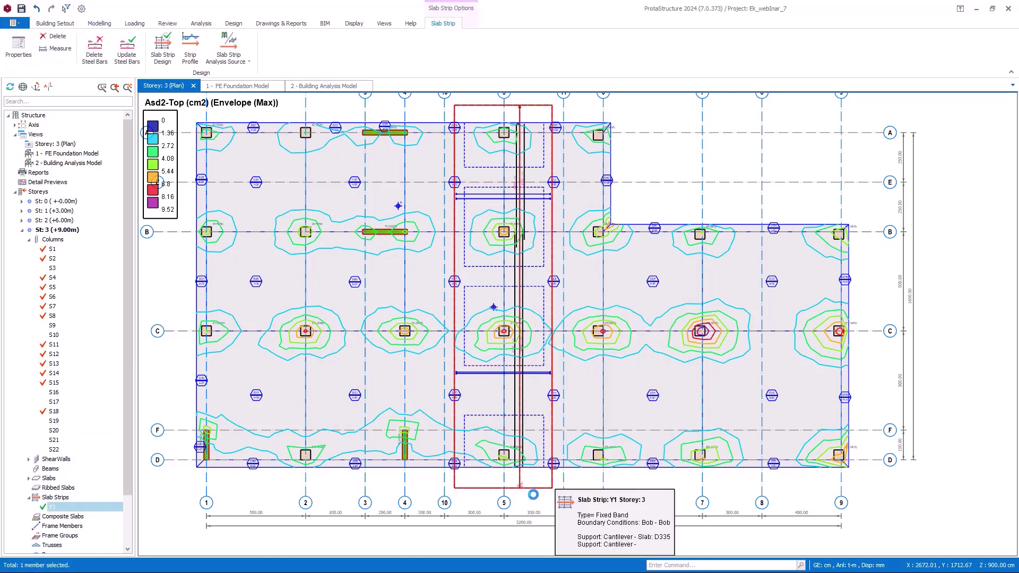
right_click(535, 491)
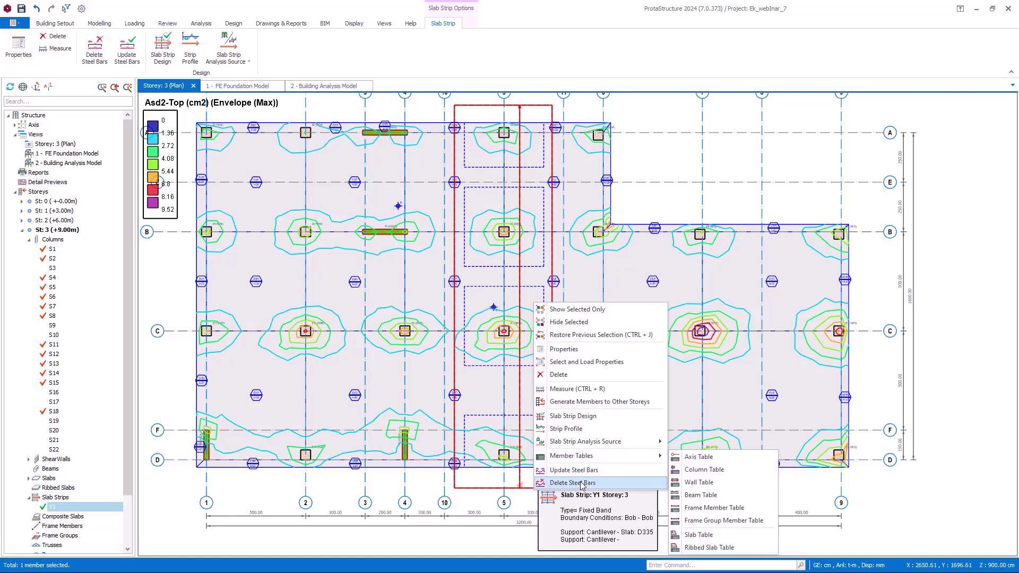
click(581, 476)
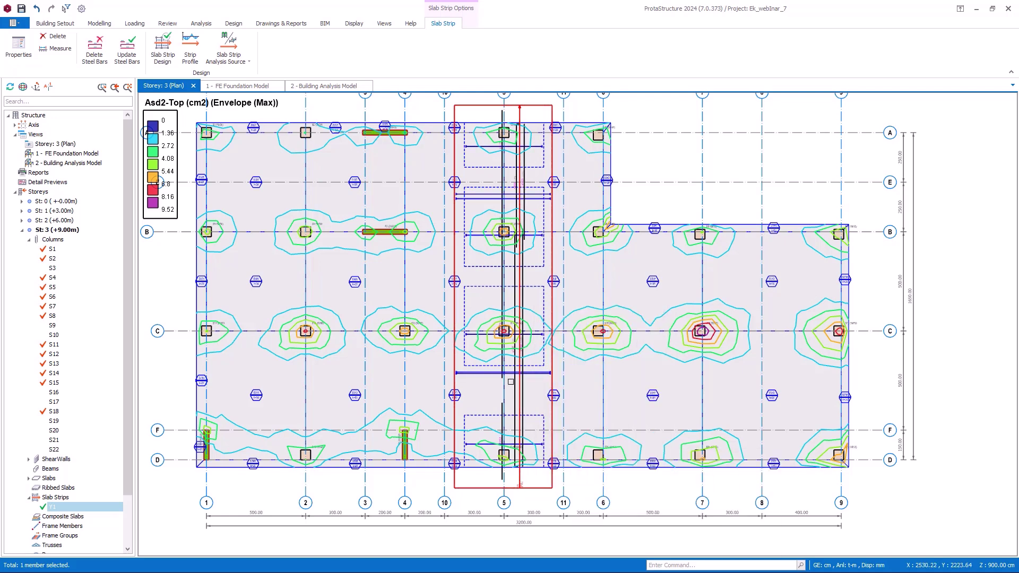
- Examine the strip and patch bar labels around the columns on axis 5 against the Asd2-Top contours
scroll(521, 366, up, 5)
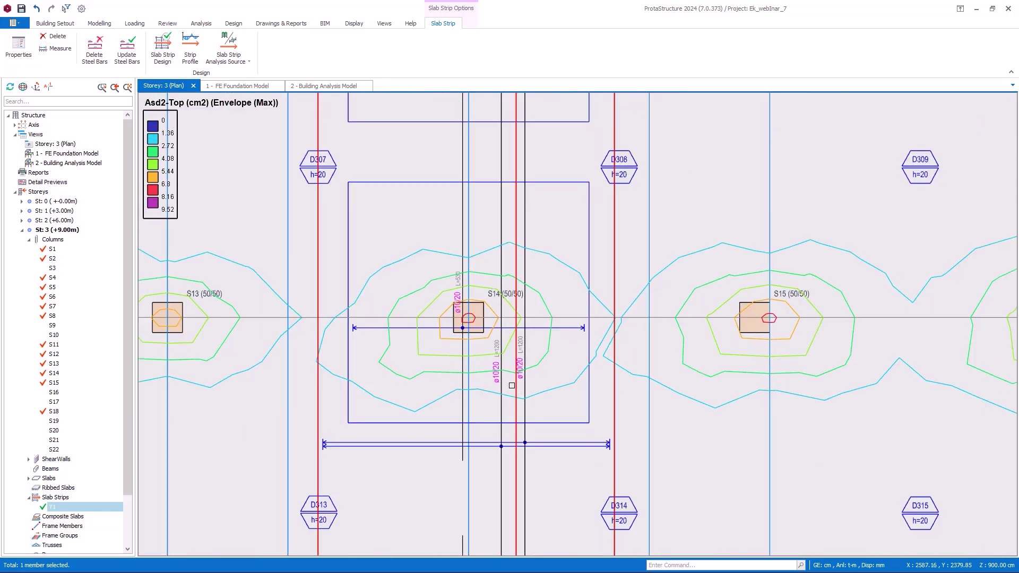
scroll(512, 385, up, 1)
scroll(474, 356, down, 3)
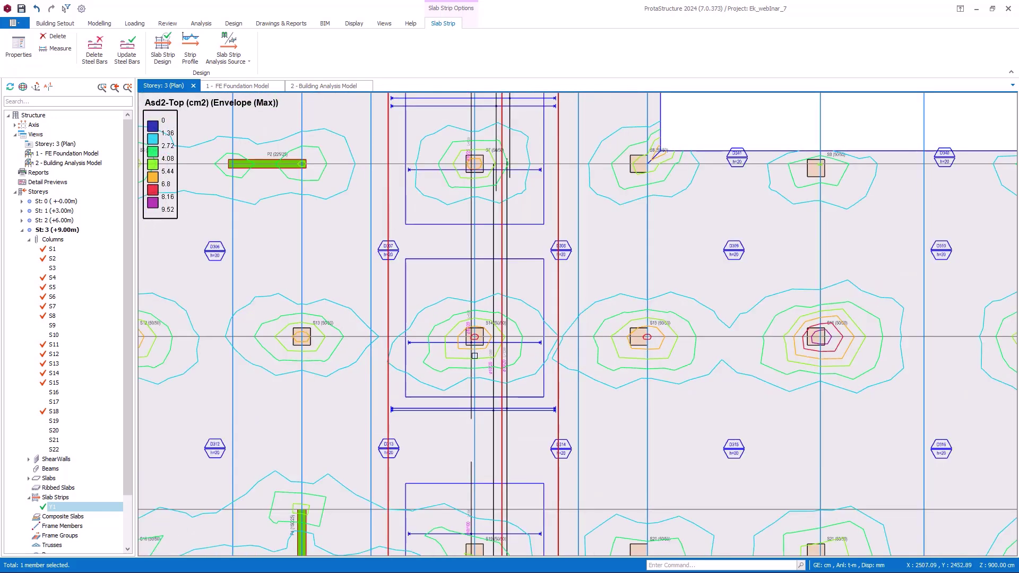
scroll(475, 356, down, 1)
scroll(477, 384, up, 2)
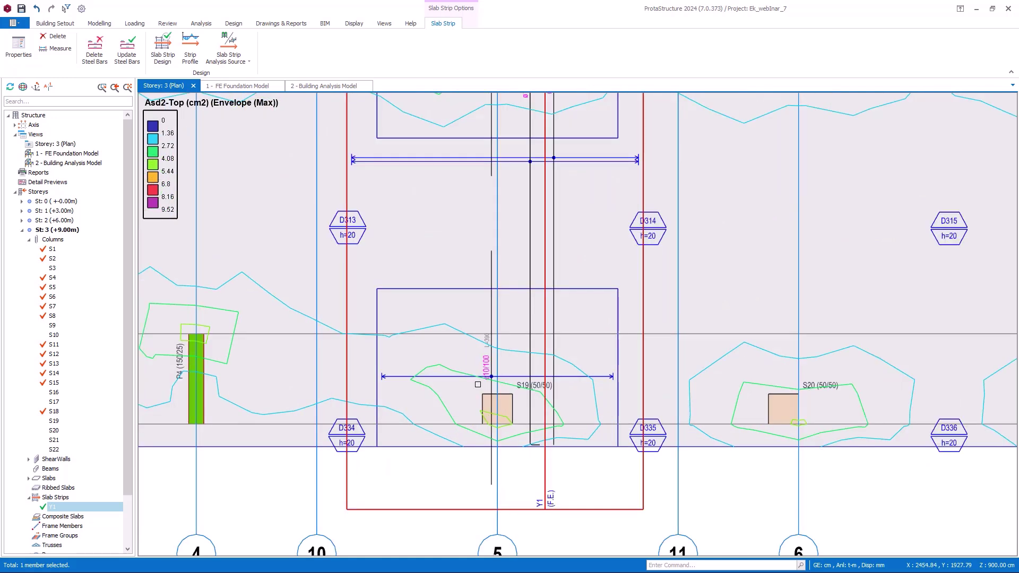
scroll(499, 391, up, 1)
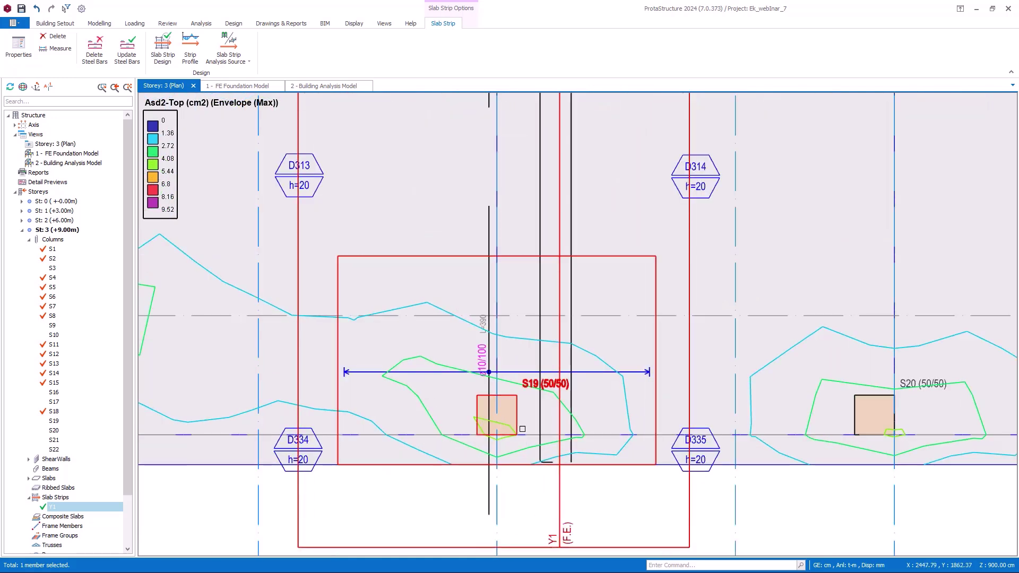
key(Escape)
scroll(279, 160, down, 5)
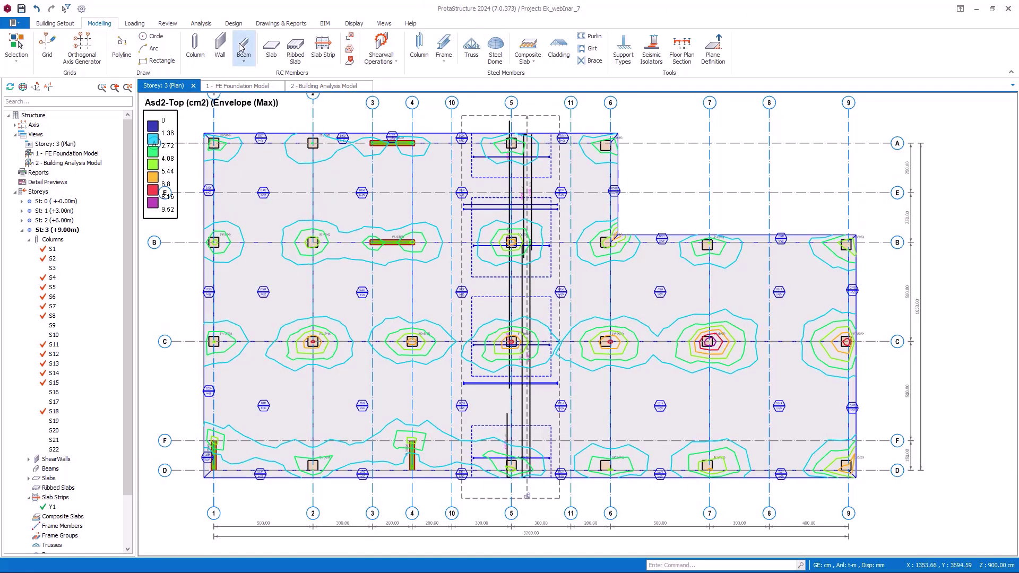
- Generate the slab reinforcement design report for strips X1 and Y1, review it, and close the report and slab design windows
click(229, 25)
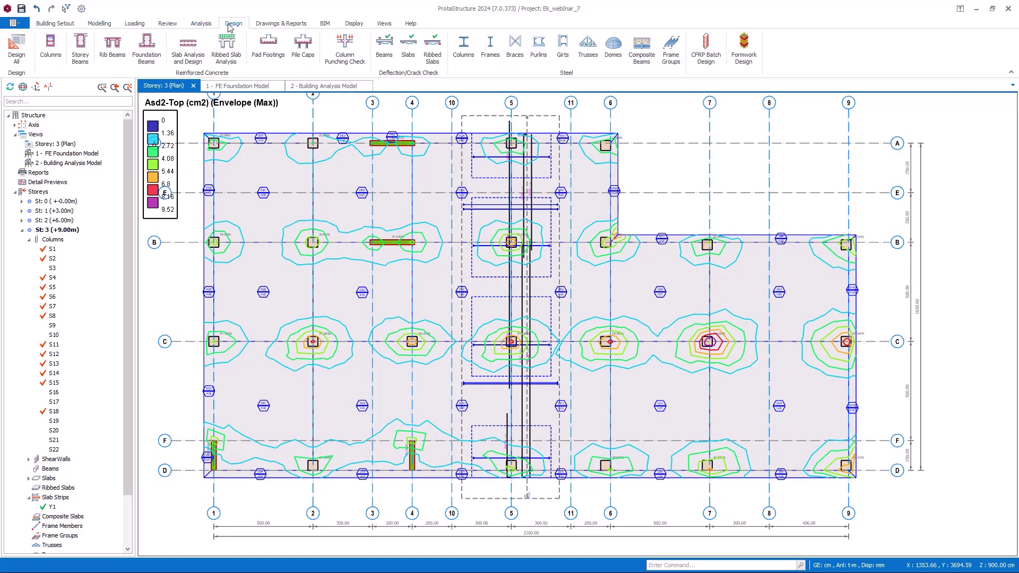
click(183, 55)
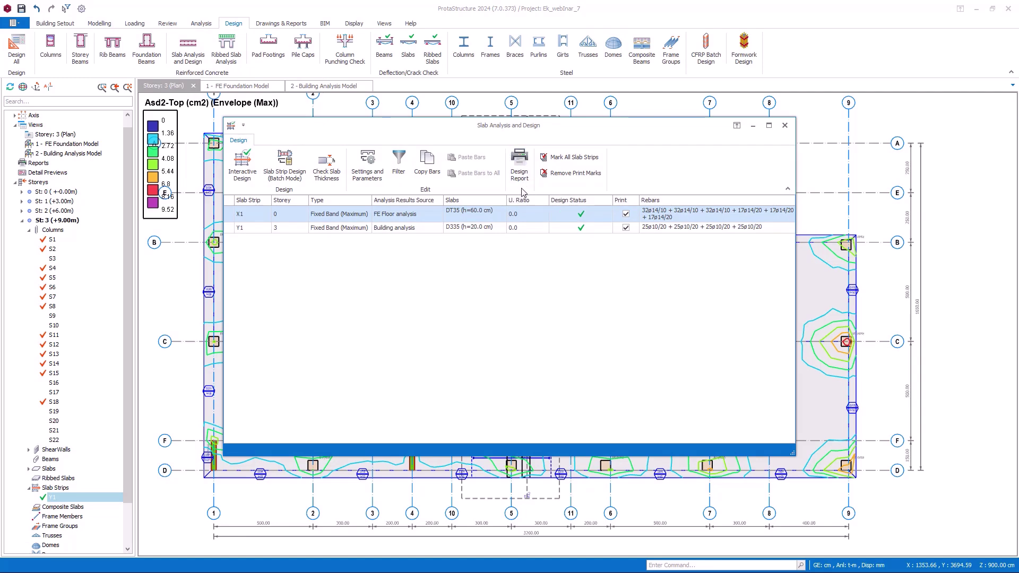
click(526, 168)
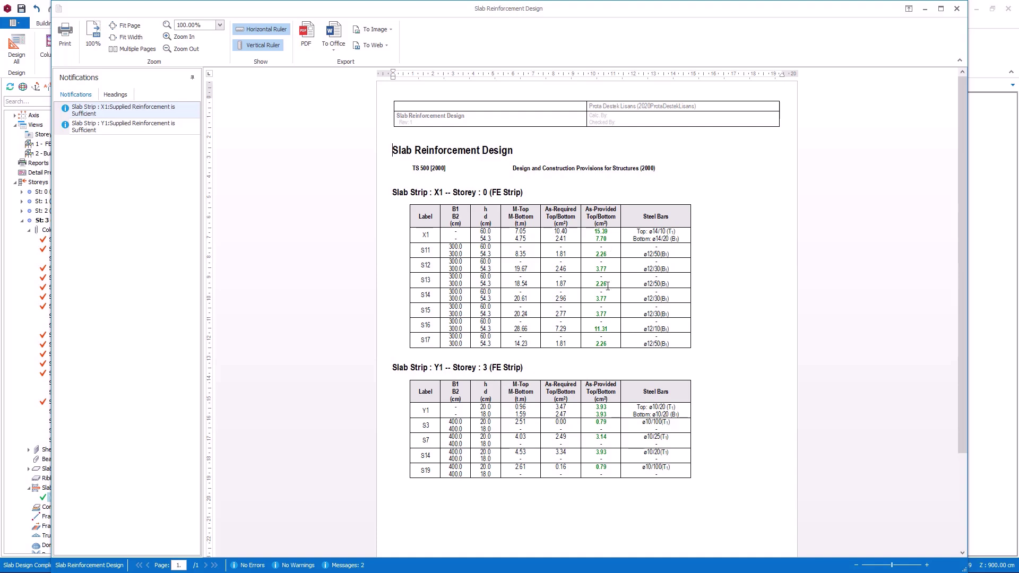
click(334, 47)
click(958, 10)
click(959, 9)
click(785, 125)
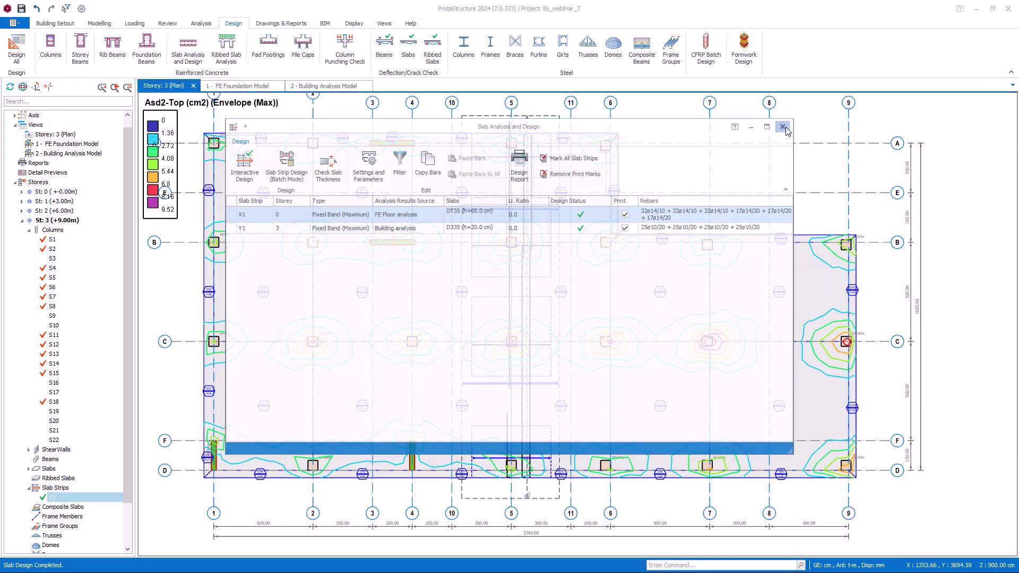